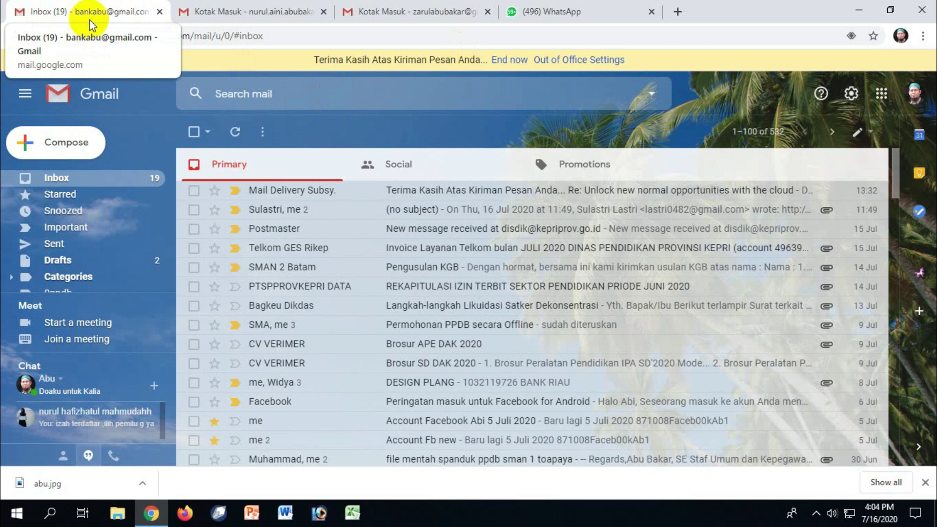
# - View the inboxes of the three Gmail accounts open in the browser, ending on the first account
pyautogui.click(284, 17)
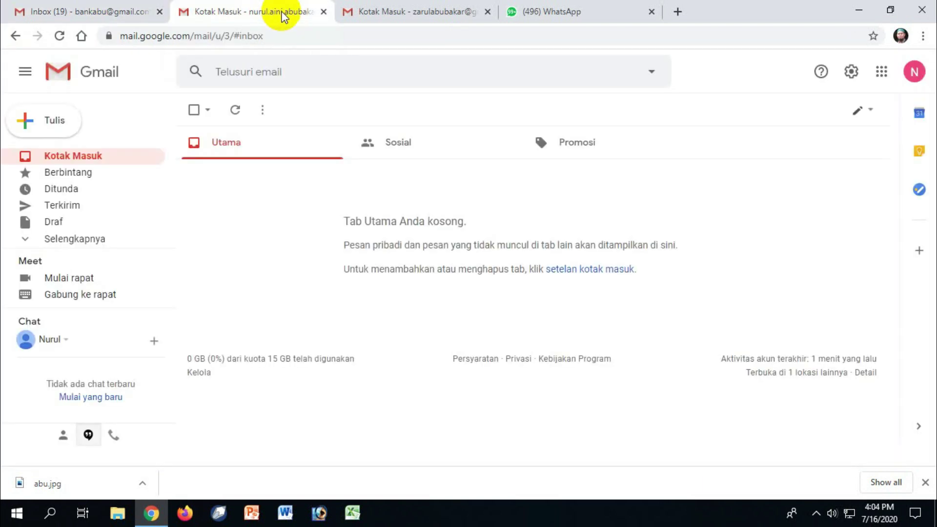
pyautogui.click(404, 13)
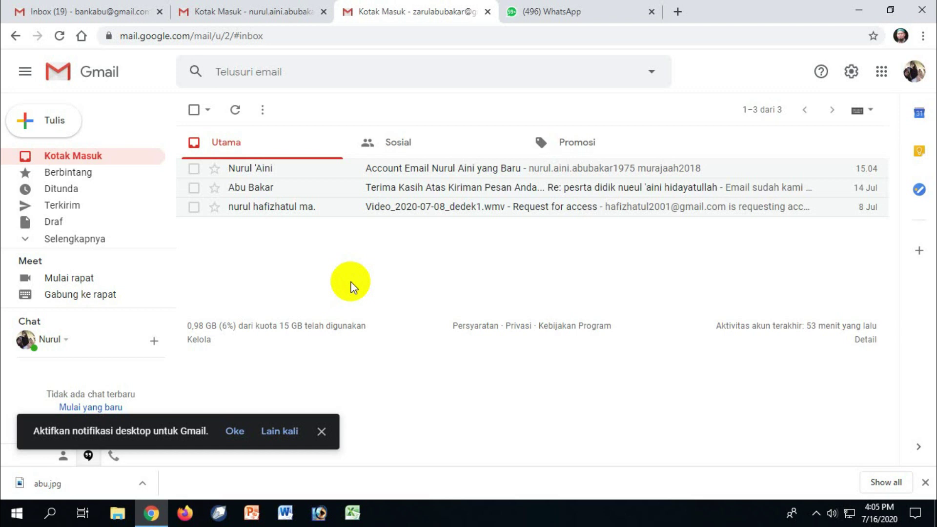
pyautogui.click(92, 14)
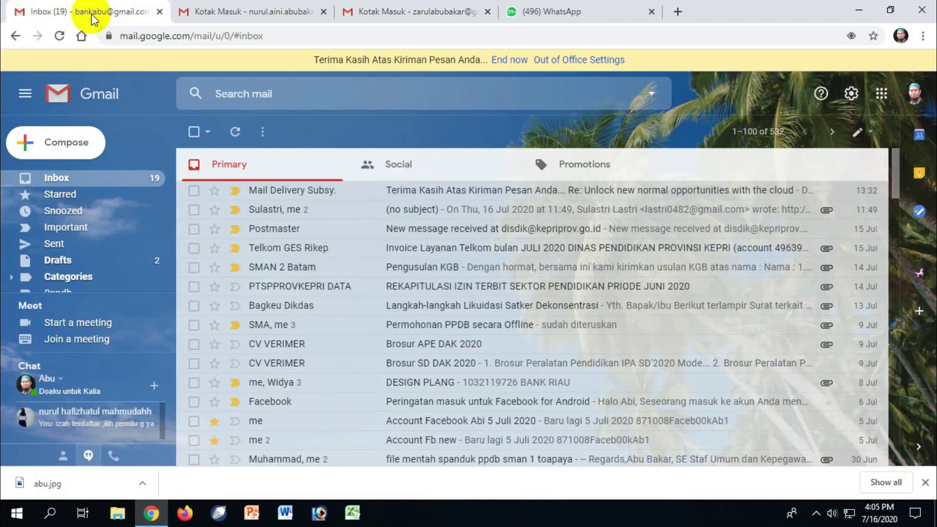
pyautogui.click(163, 121)
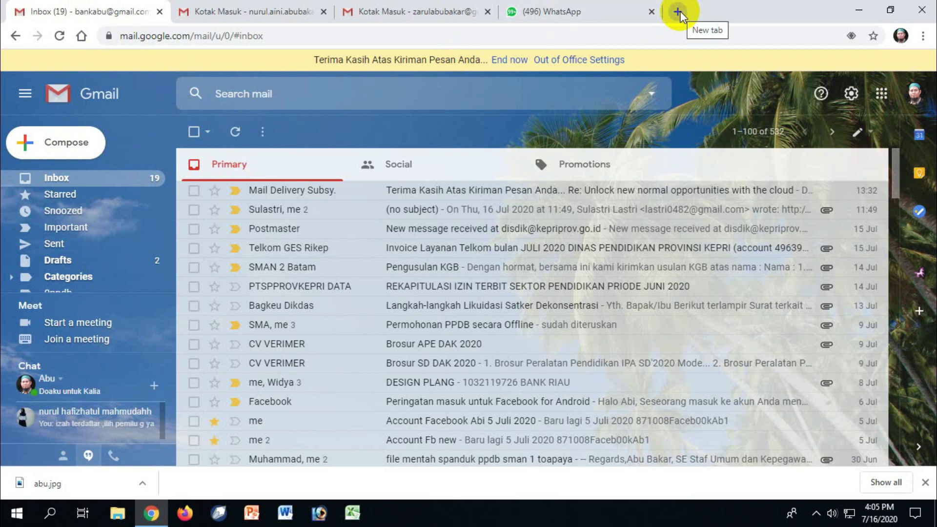
# - Search Google for "google classroom" in a new browser tab
pyautogui.click(859, 11)
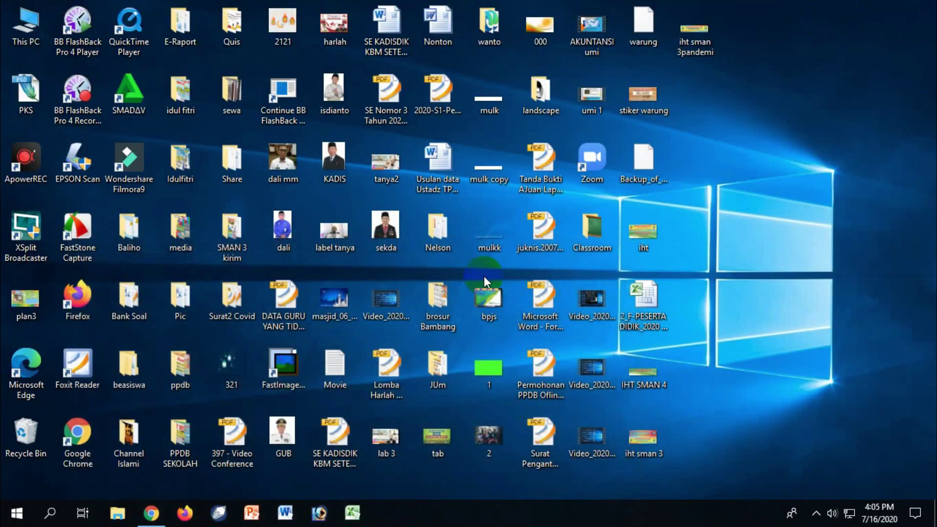
pyautogui.click(146, 511)
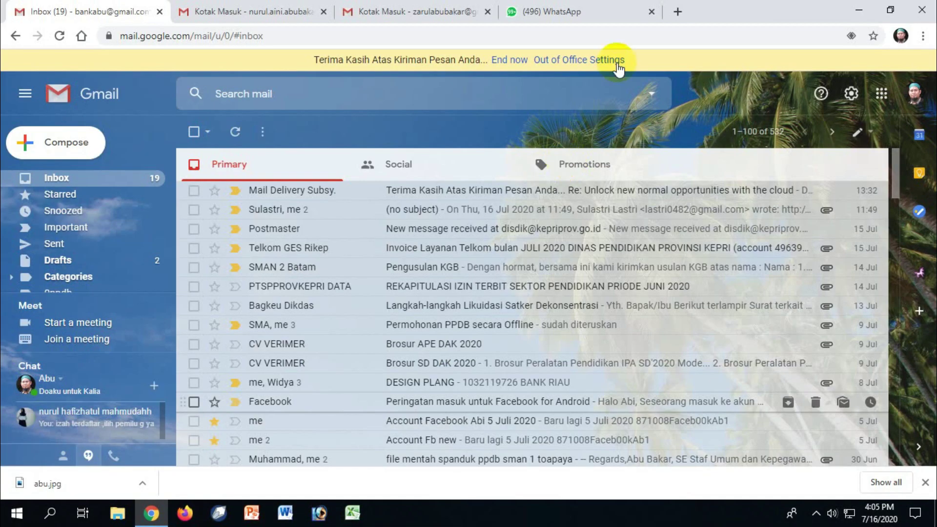
pyautogui.click(677, 12)
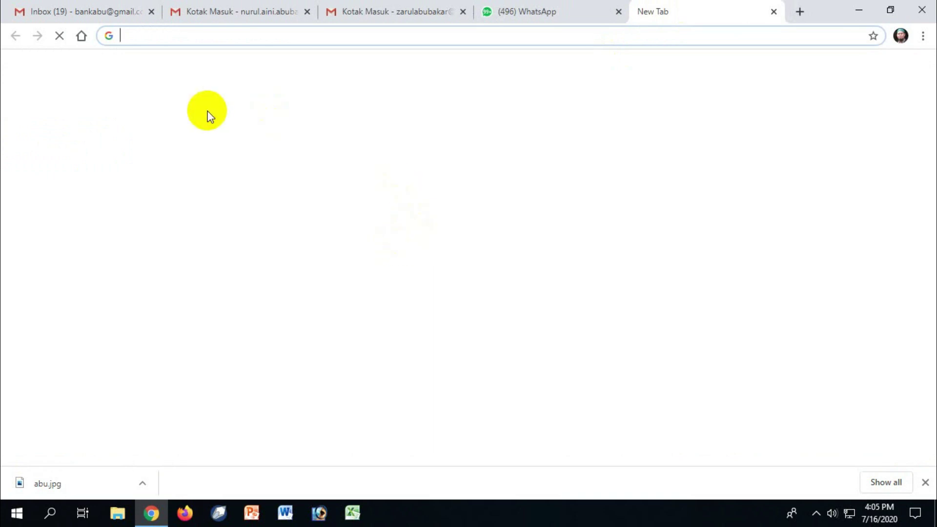
pyautogui.write('g')
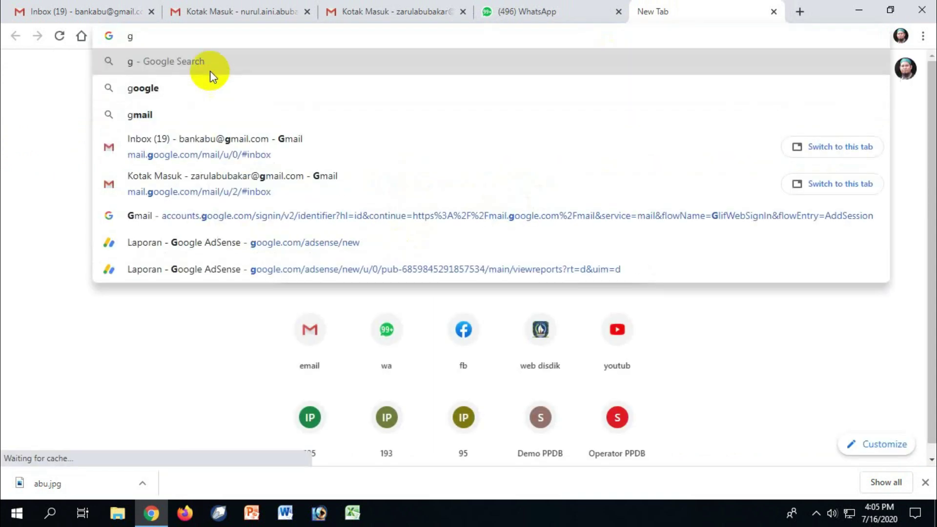
pyautogui.click(207, 86)
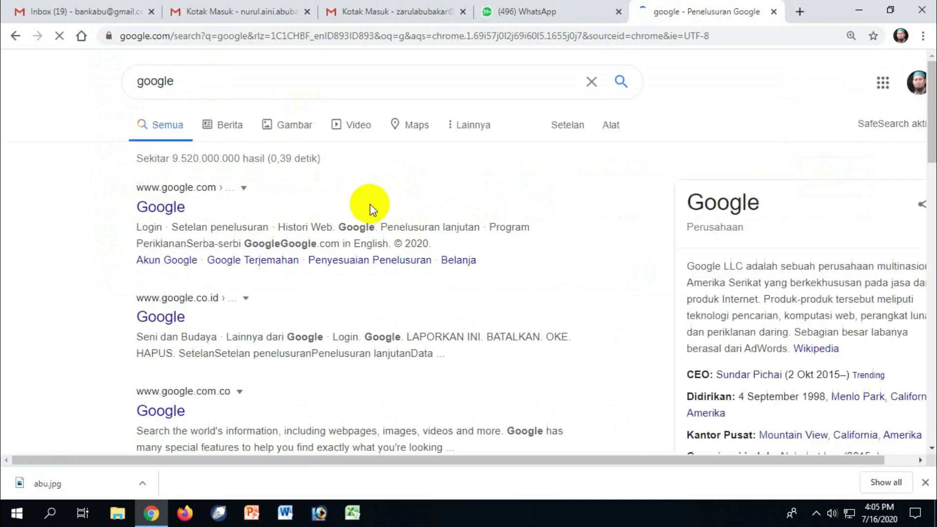
pyautogui.doubleClick(217, 80)
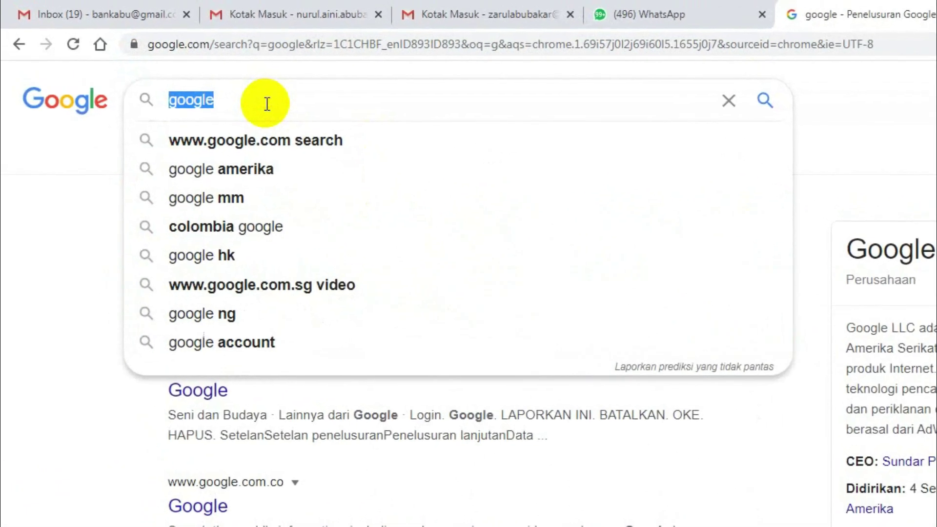
pyautogui.click(267, 104)
pyautogui.write('c')
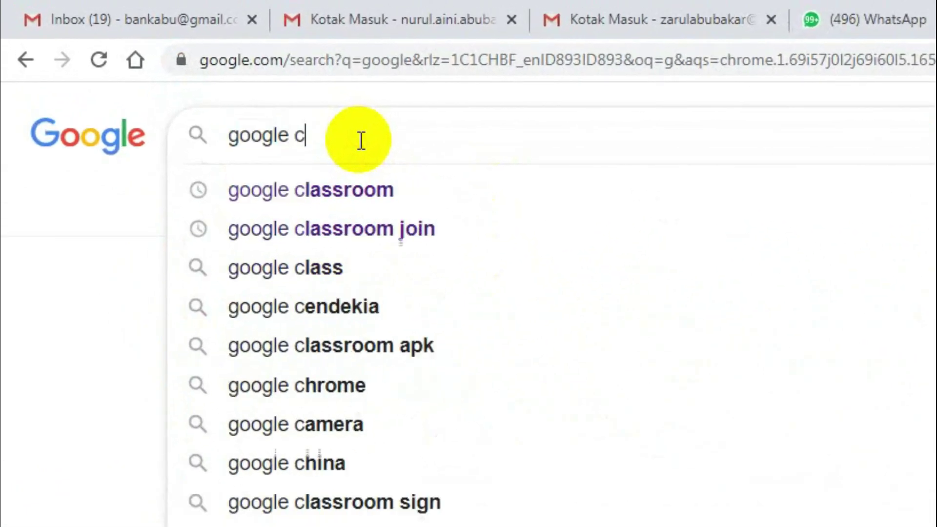
pyautogui.write('las')
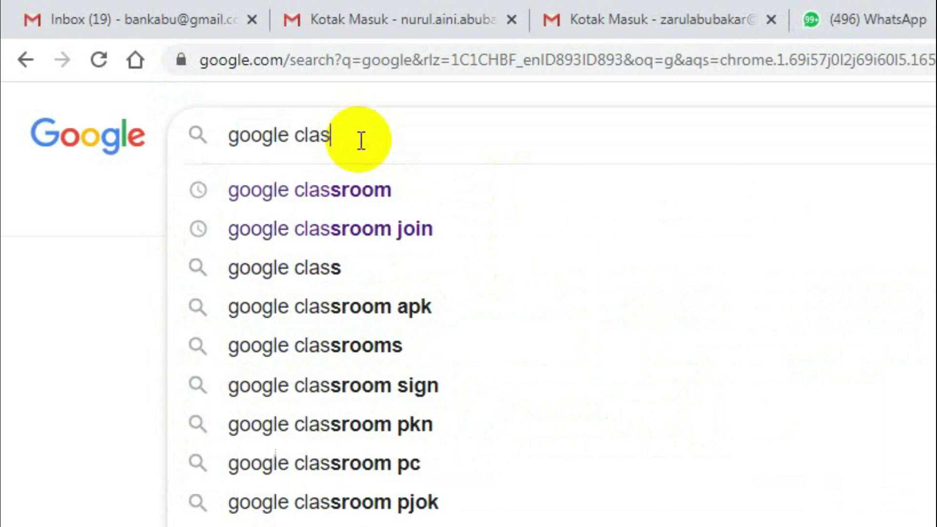
pyautogui.click(361, 188)
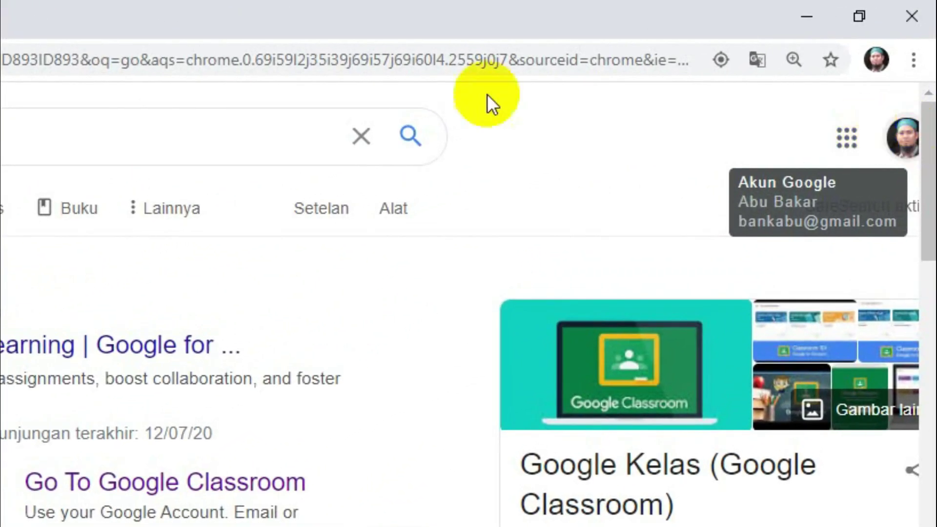
# - Find Classroom in the Google apps list from a new browser tab, and close the list
pyautogui.hotkey('ctrl', 't')
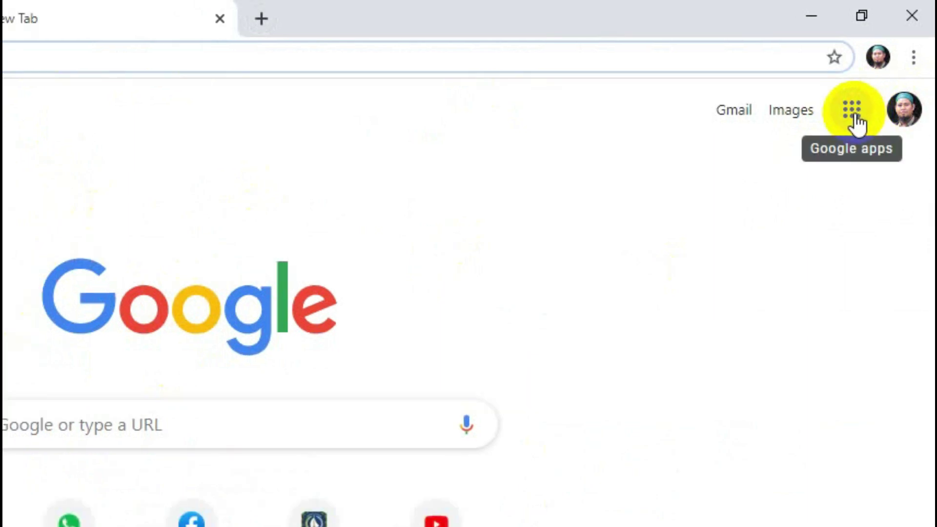
pyautogui.click(855, 117)
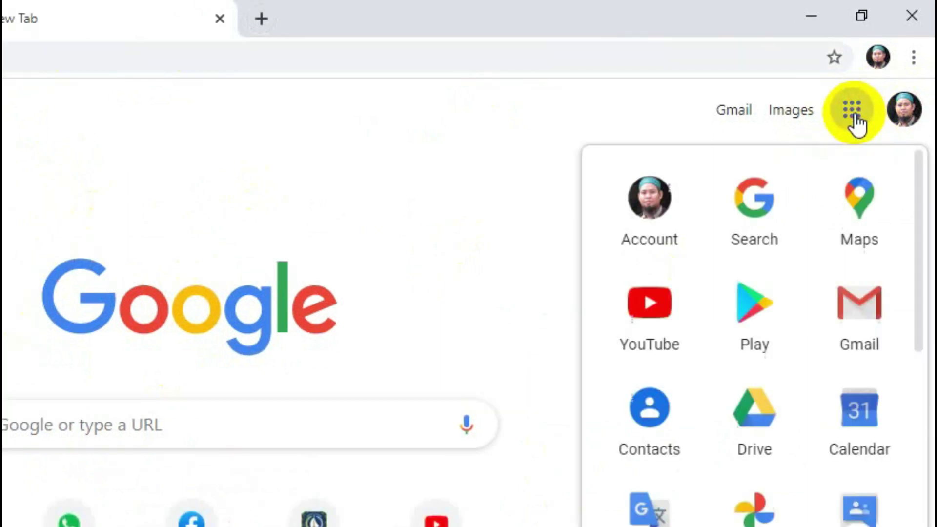
pyautogui.moveTo(920, 234); pyautogui.dragTo(903, 441)
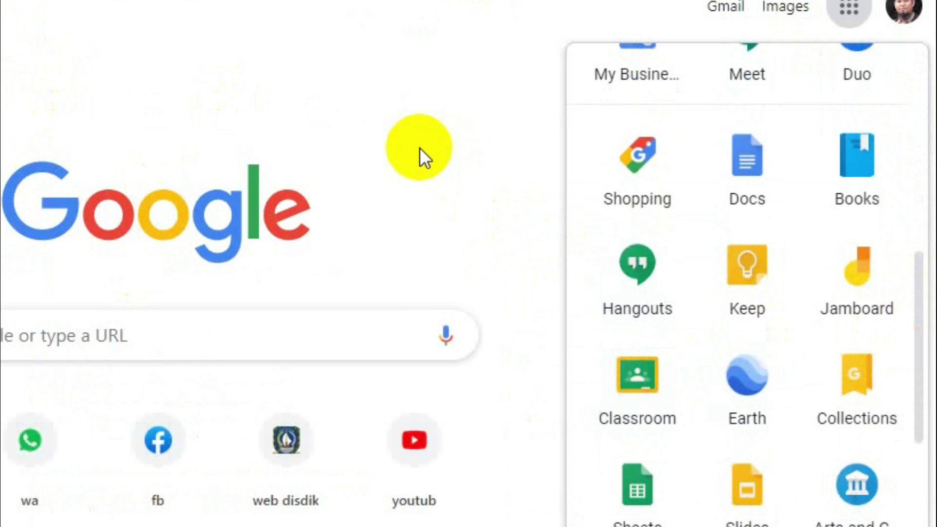
pyautogui.click(420, 147)
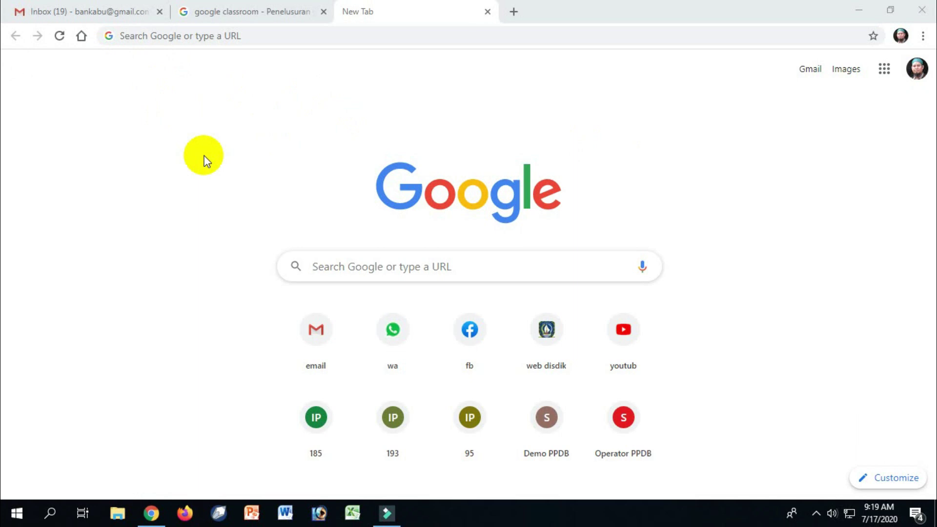
# - Locate Classroom in the Google apps list of the first account's Gmail inbox, and close the list
pyautogui.click(83, 15)
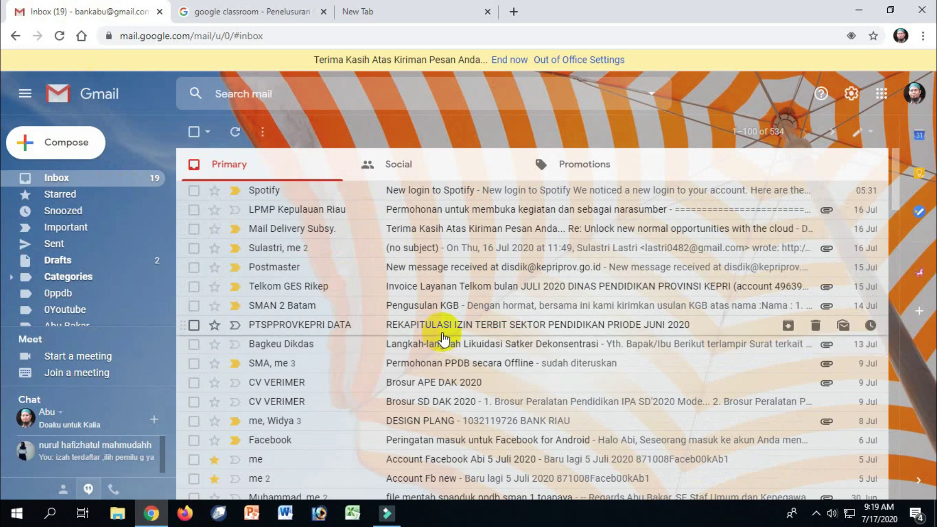
pyautogui.click(882, 96)
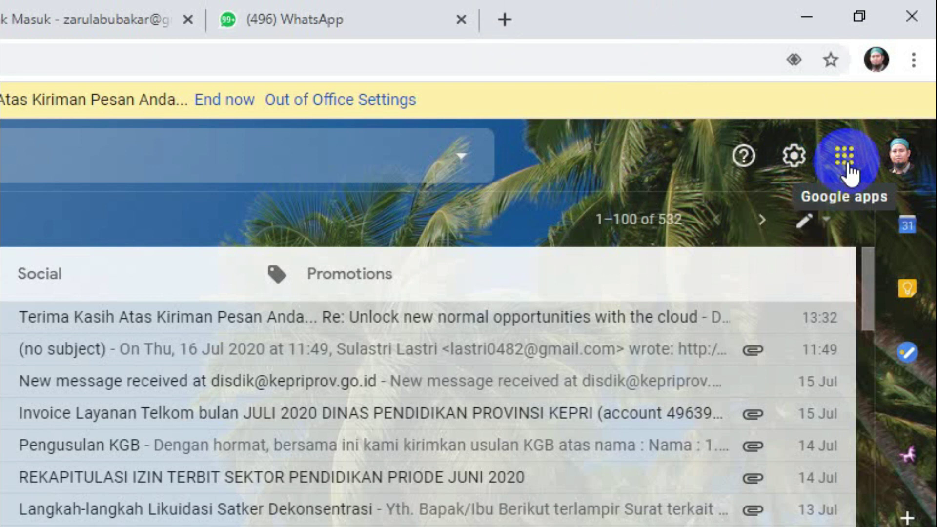
pyautogui.click(848, 171)
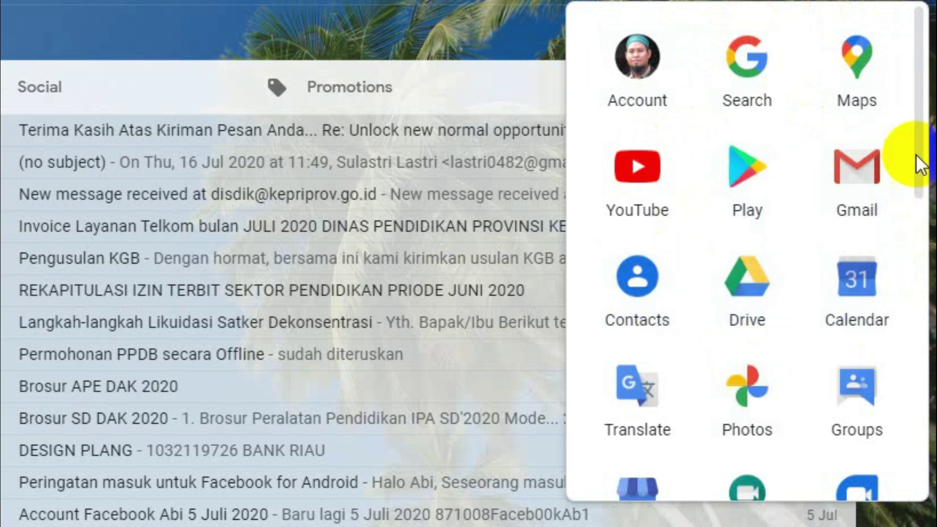
pyautogui.moveTo(917, 150); pyautogui.dragTo(919, 244)
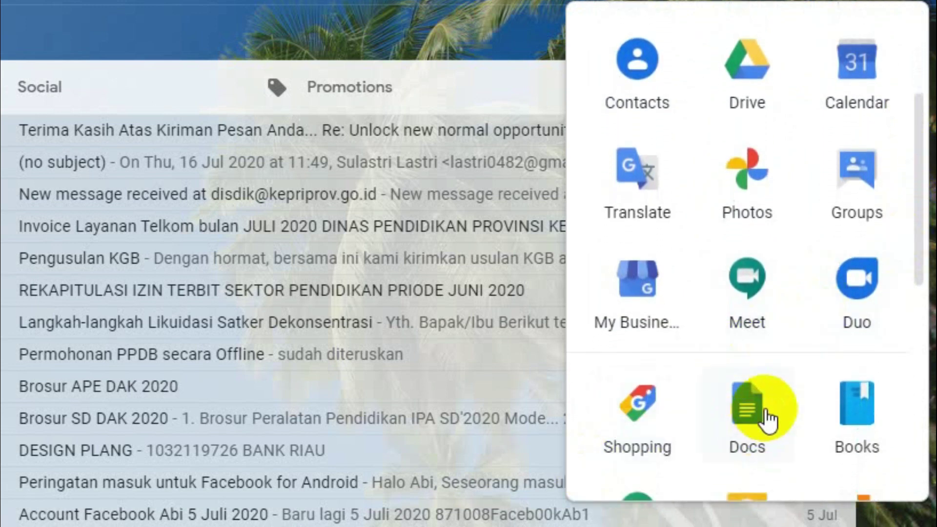
pyautogui.moveTo(920, 261); pyautogui.dragTo(925, 380)
pyautogui.scroll(-1, 893, 383)
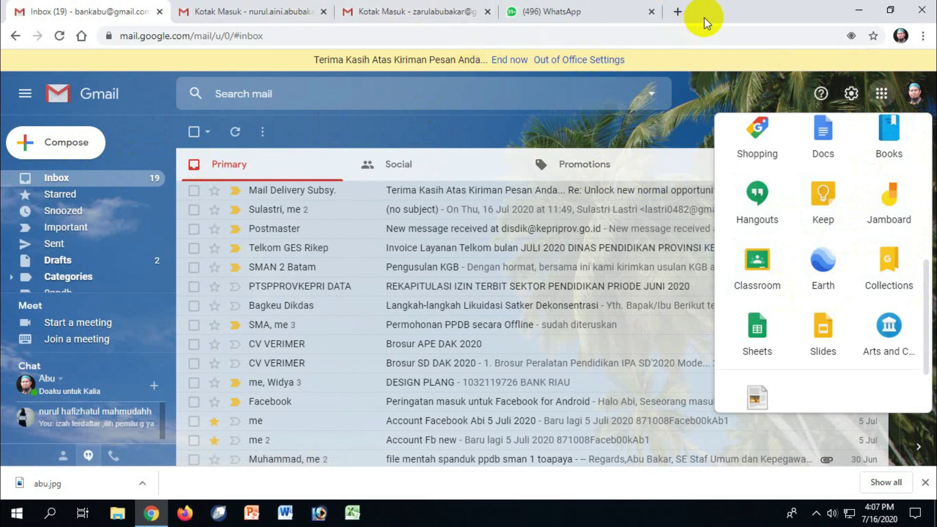
pyautogui.click(733, 86)
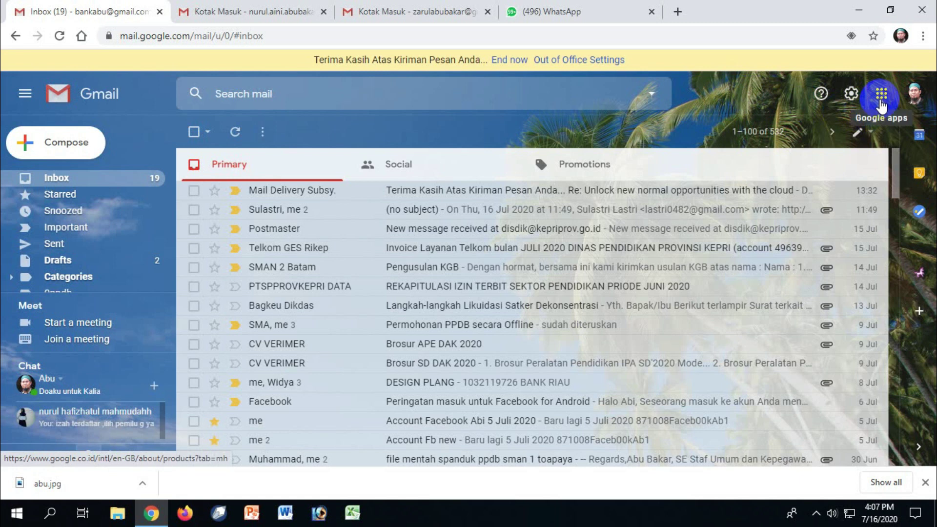
# - Check the second and third Gmail accounts' inboxes and return to the first account's inbox
pyautogui.click(287, 12)
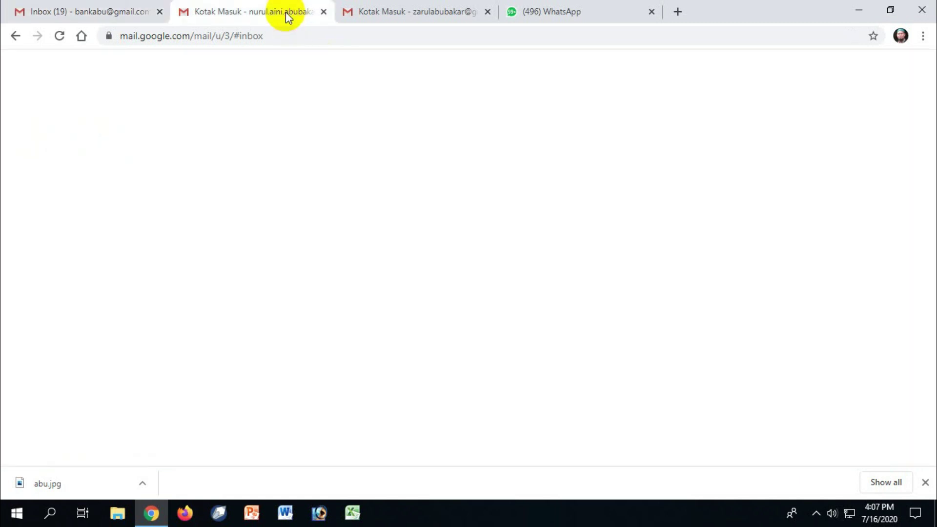
pyautogui.click(400, 11)
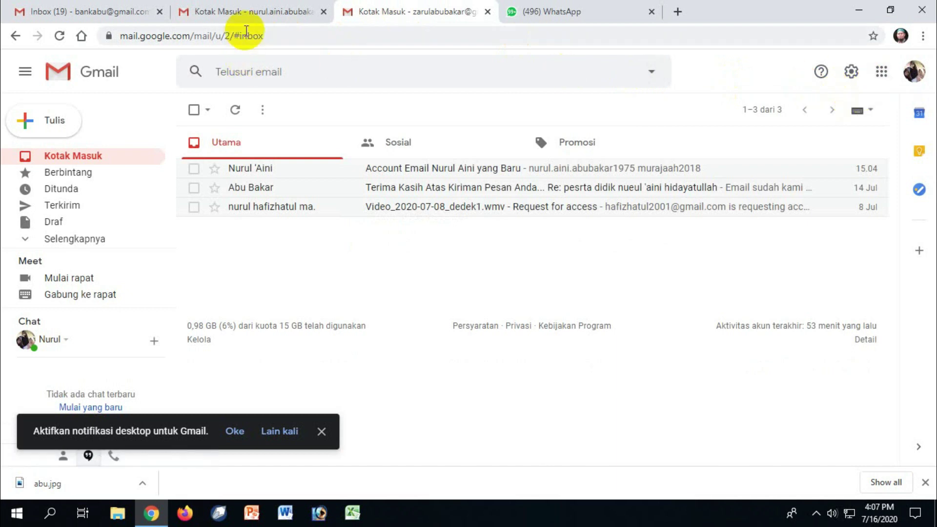
pyautogui.click(97, 15)
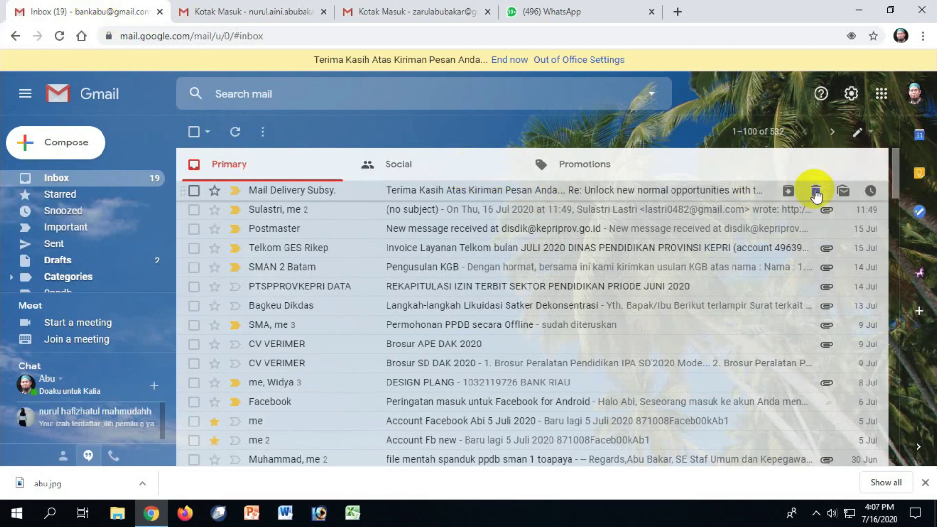
# - Open Classroom from the first account's Google apps and close that account's Gmail inbox
pyautogui.click(882, 96)
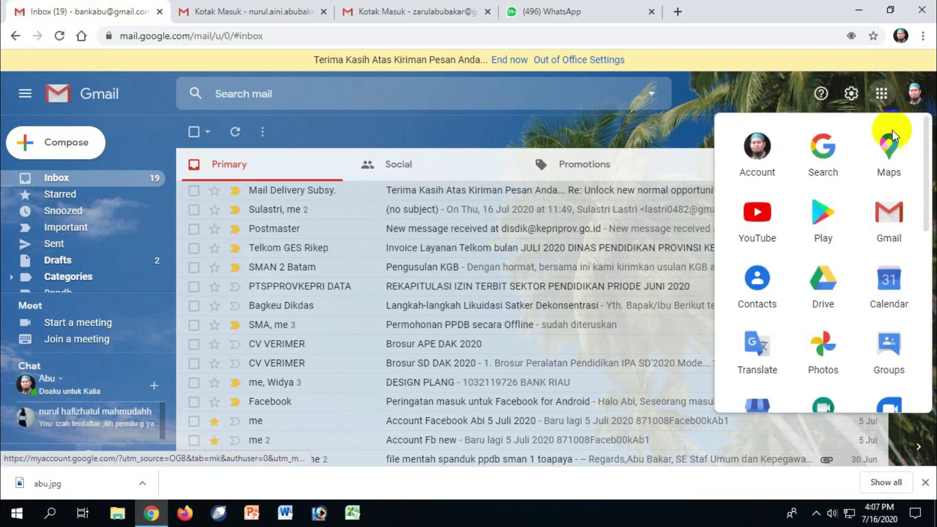
pyautogui.scroll(-5, 927, 156)
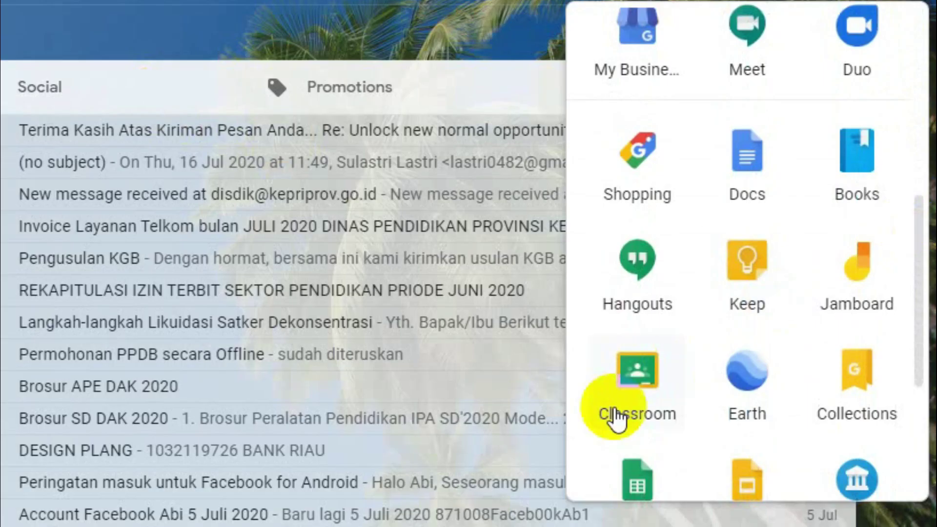
pyautogui.click(615, 415)
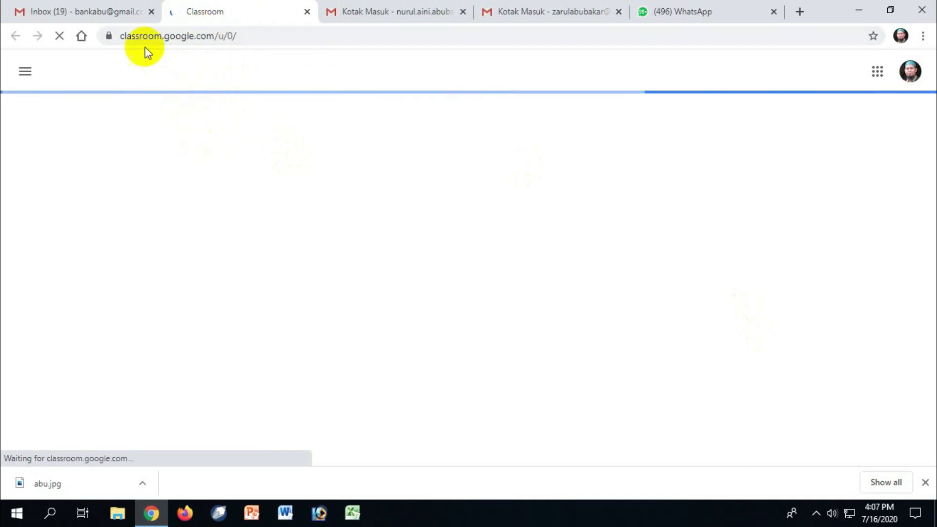
pyautogui.click(150, 11)
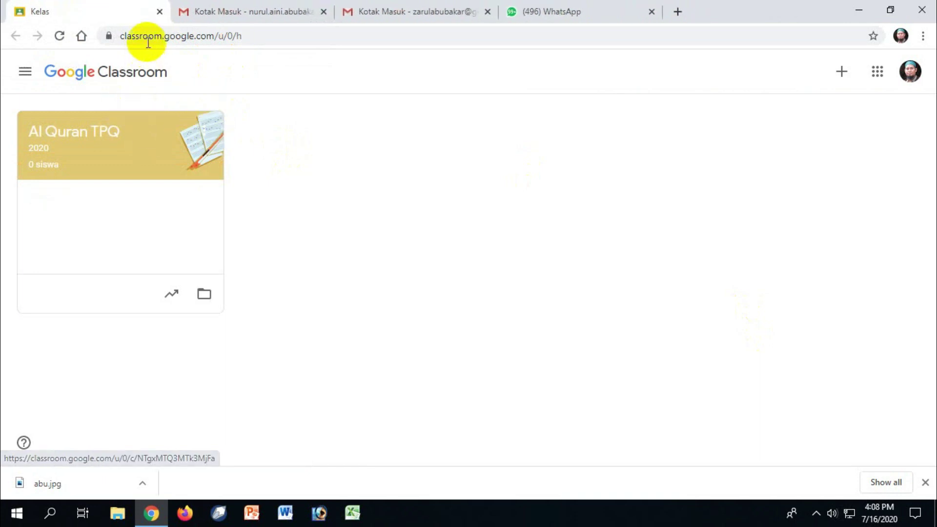
# - Open Classroom from the second account's Google apps and close that account's Gmail inbox
pyautogui.click(262, 10)
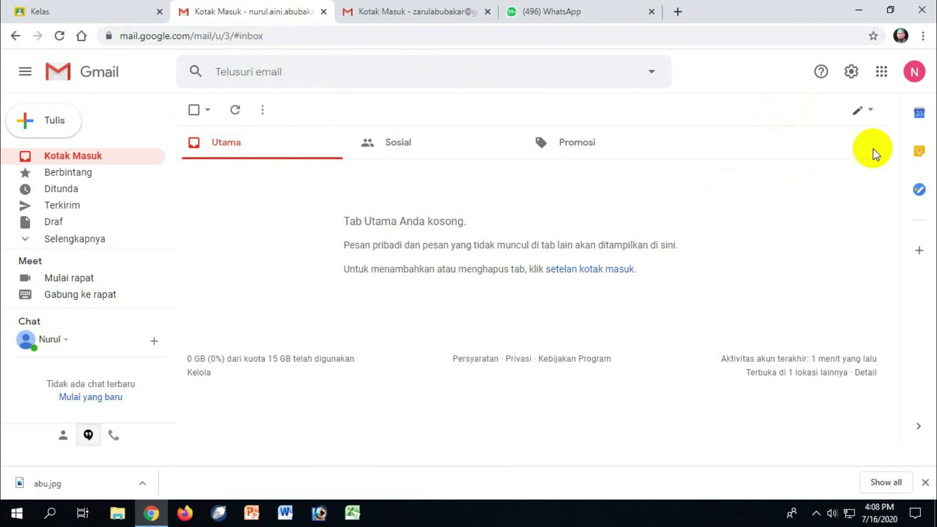
pyautogui.click(882, 72)
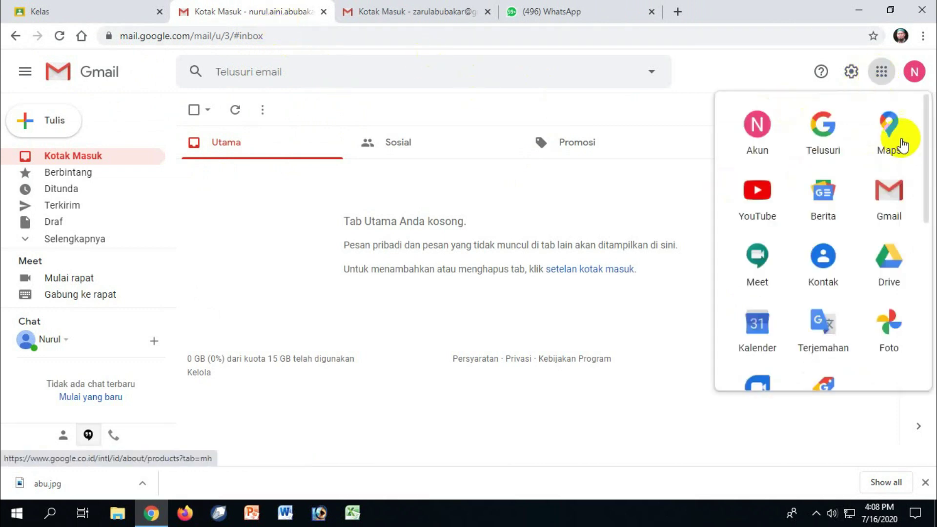
pyautogui.moveTo(927, 167); pyautogui.dragTo(929, 266)
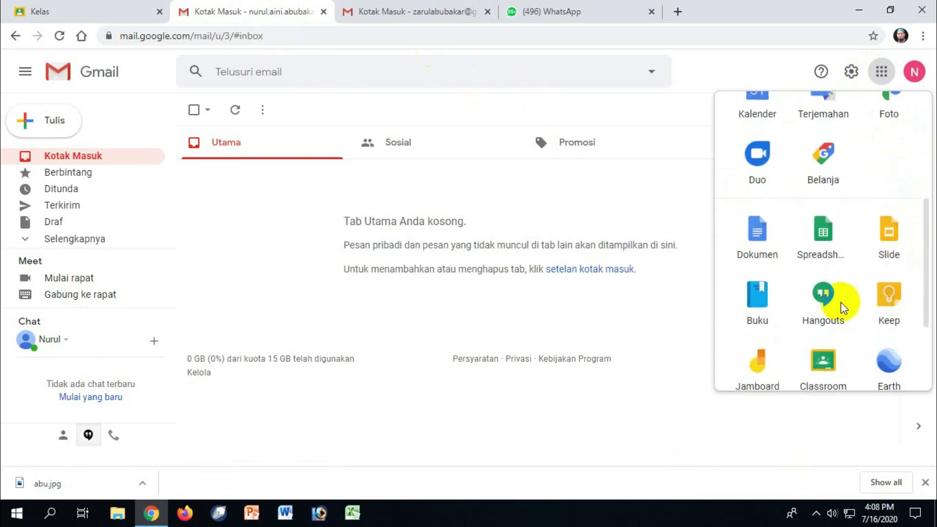
pyautogui.click(823, 360)
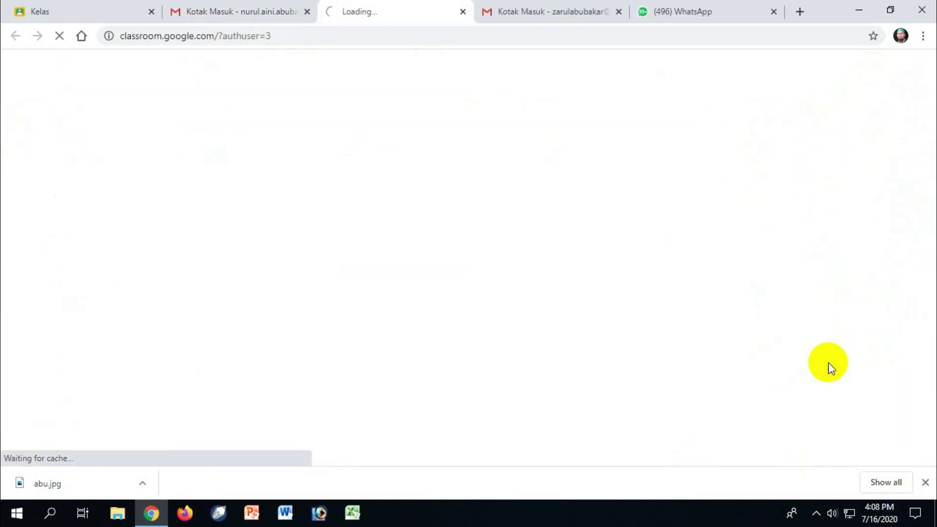
pyautogui.click(307, 13)
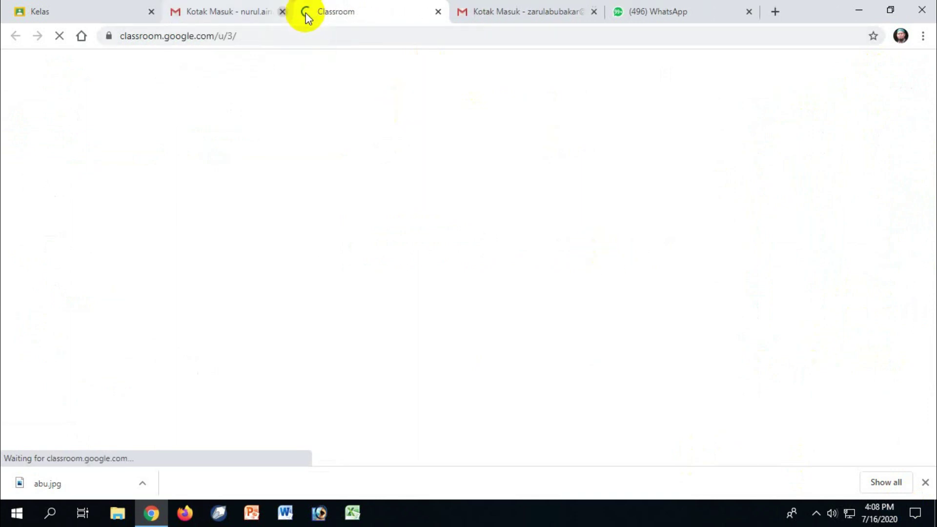
# - Open Classroom from the third account's Google apps, and close WhatsApp and that account's Gmail inbox
pyautogui.click(403, 15)
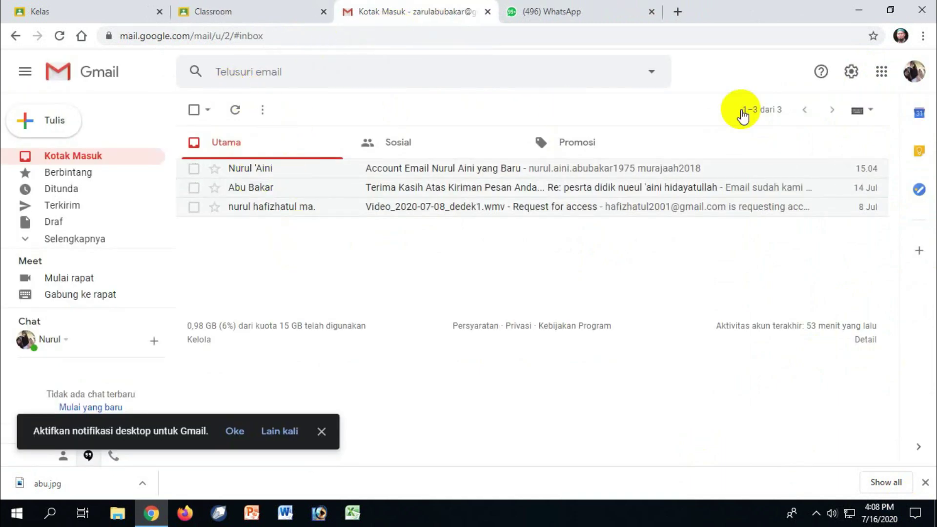
pyautogui.click(881, 74)
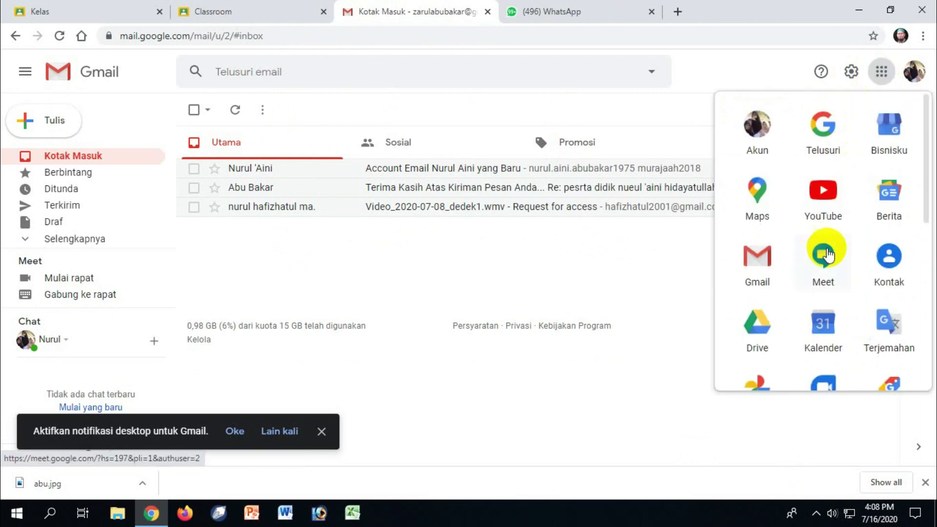
pyautogui.moveTo(928, 225); pyautogui.dragTo(929, 345)
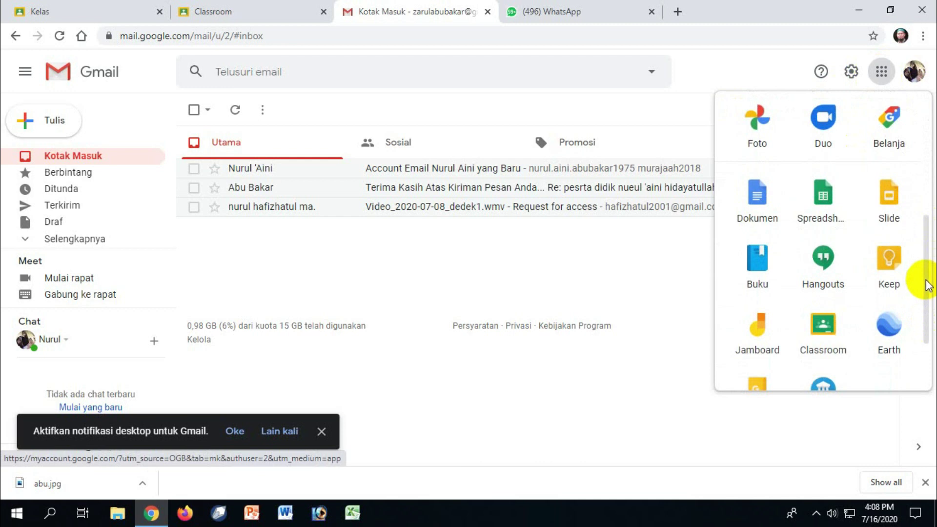
pyautogui.scroll(-2, 925, 303)
pyautogui.click(829, 276)
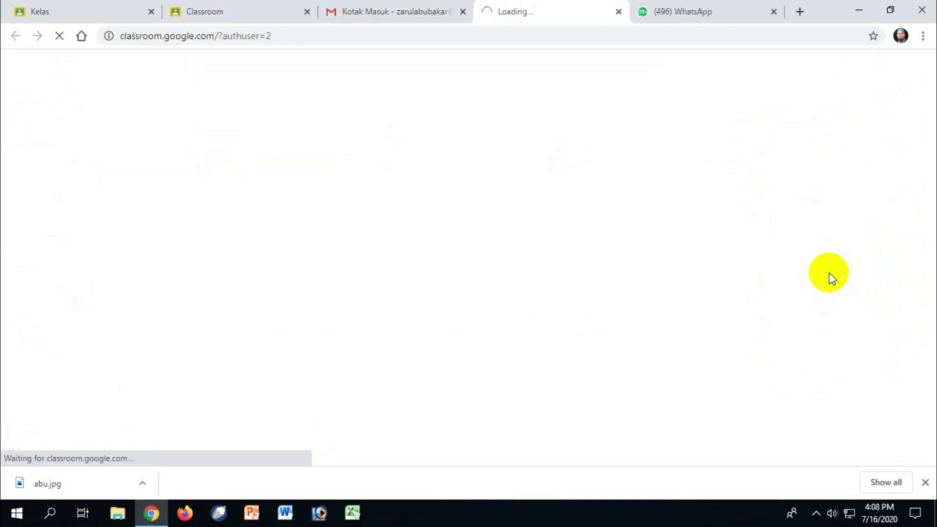
pyautogui.click(775, 14)
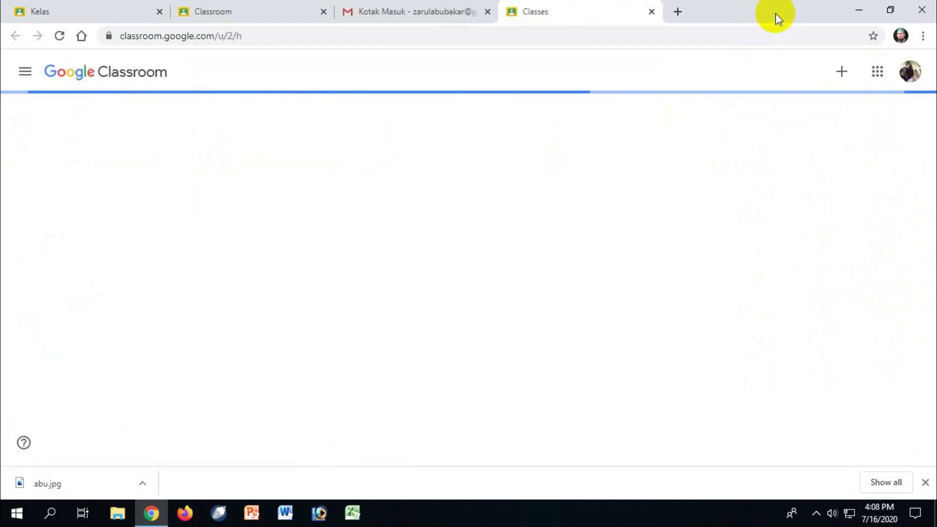
pyautogui.click(488, 11)
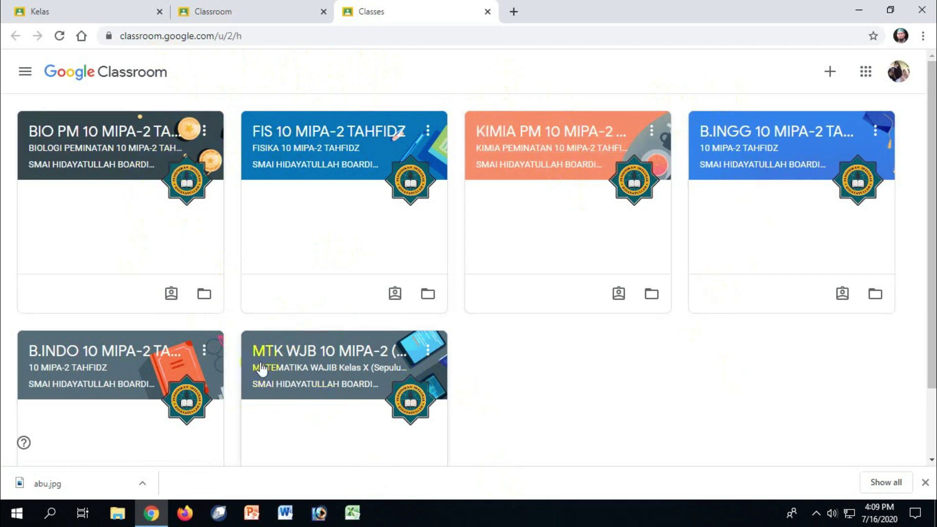
# - Start creating a class in the first account's Classroom and accept the G Suite for Education notice
pyautogui.click(66, 16)
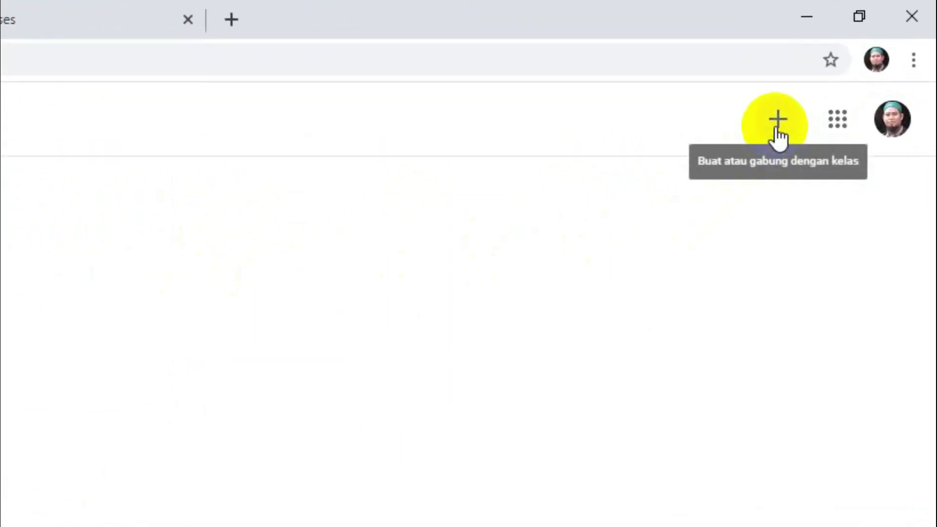
pyautogui.click(778, 120)
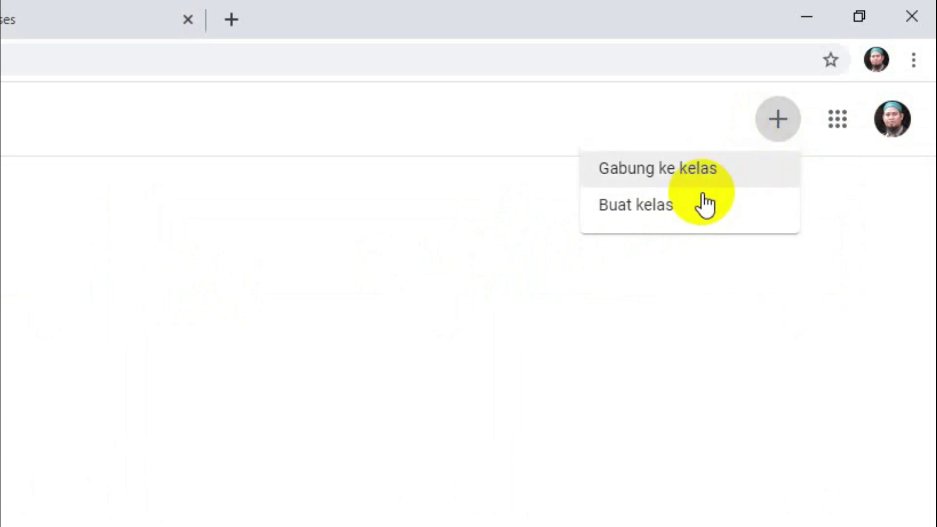
pyautogui.click(649, 207)
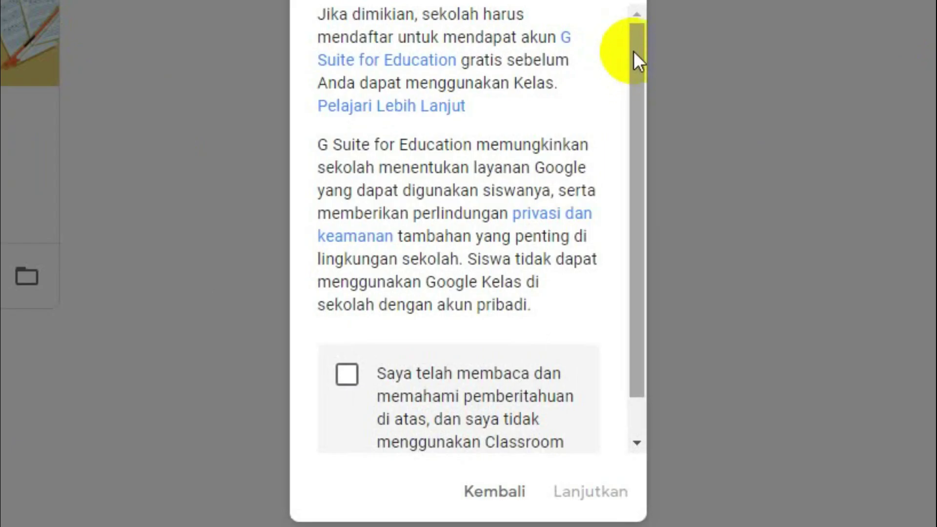
pyautogui.moveTo(635, 54); pyautogui.dragTo(635, 175)
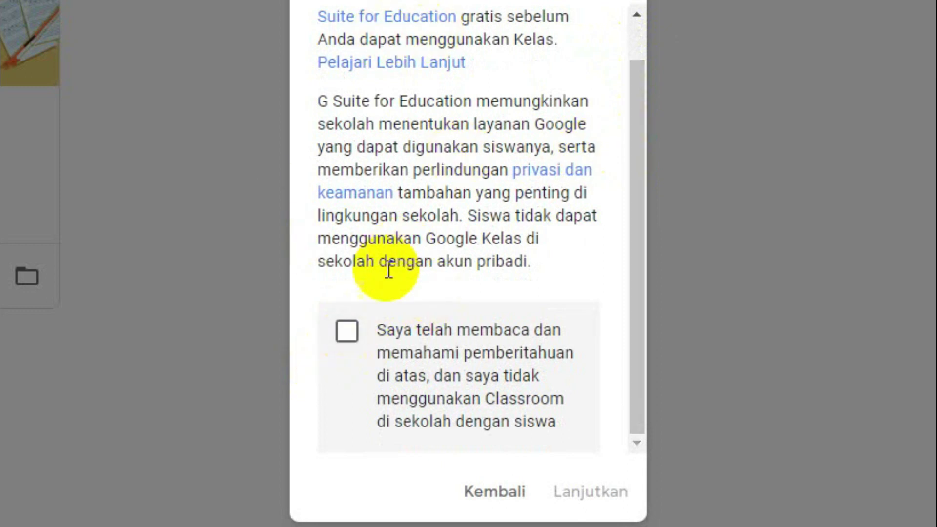
pyautogui.click(347, 332)
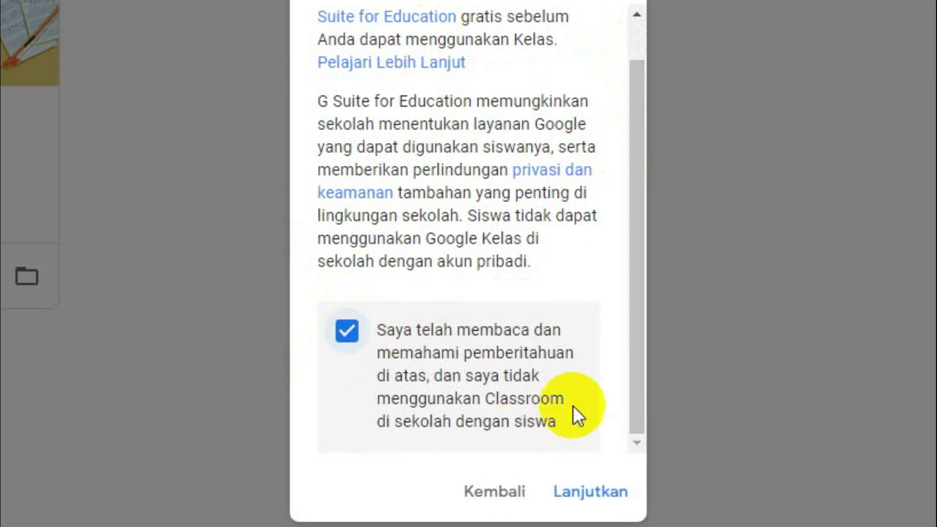
pyautogui.click(582, 495)
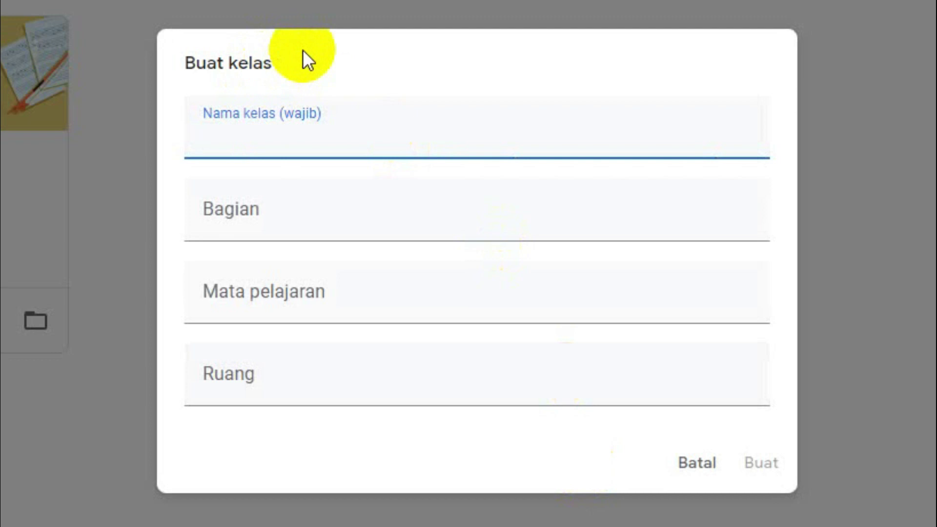
# - Name the new class KELAS A1 and set its section to TP. 2020/2021
pyautogui.write('KELAS A1')
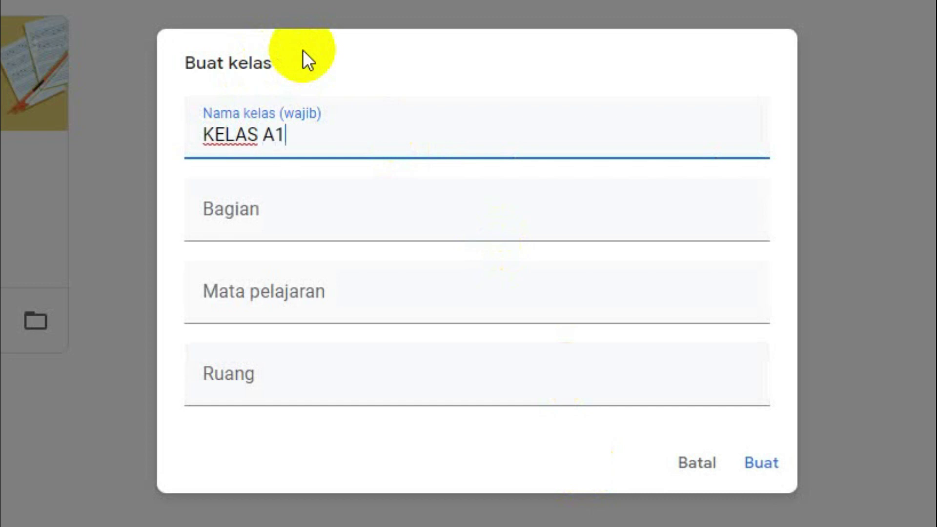
pyautogui.click(286, 216)
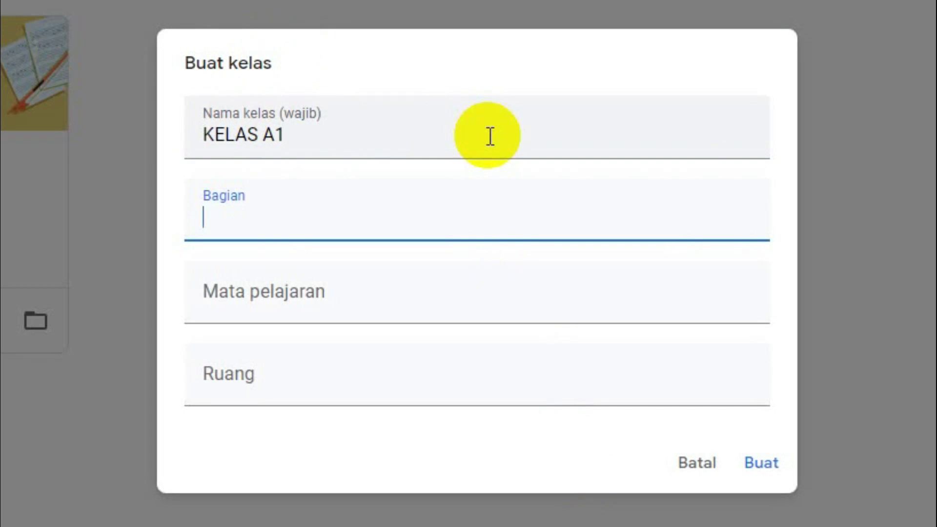
pyautogui.write('TP. 2020')
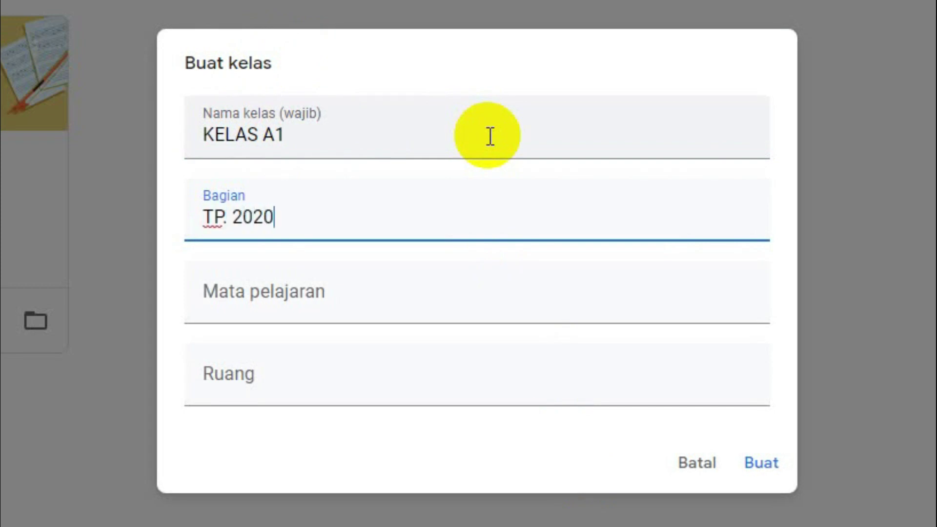
pyautogui.write('/202')
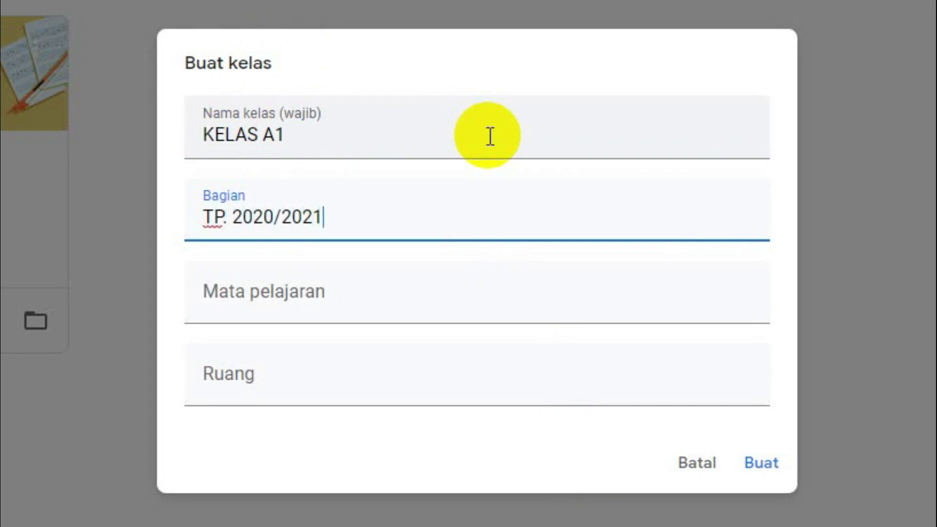
pyautogui.write('1')
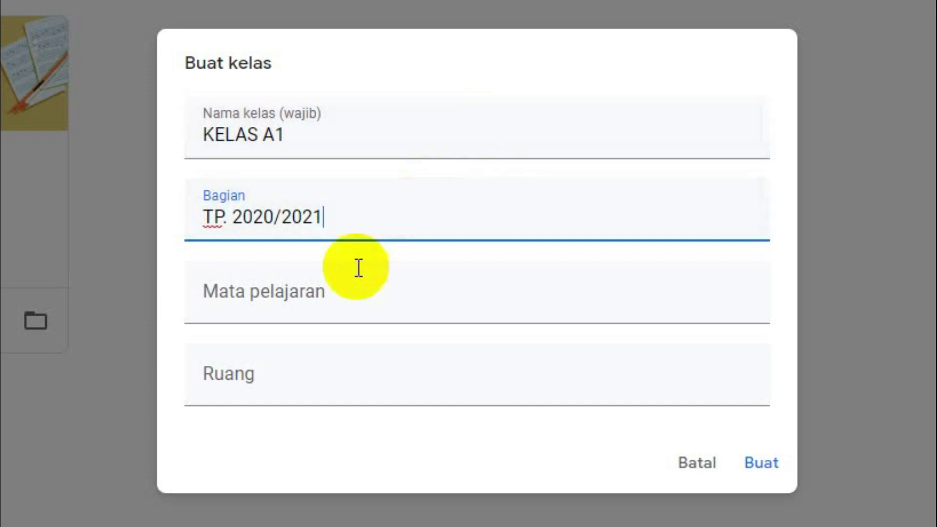
# - Set the subject to BAHASA INDONESIA and the room to Aisyah, and create the class
pyautogui.click(343, 299)
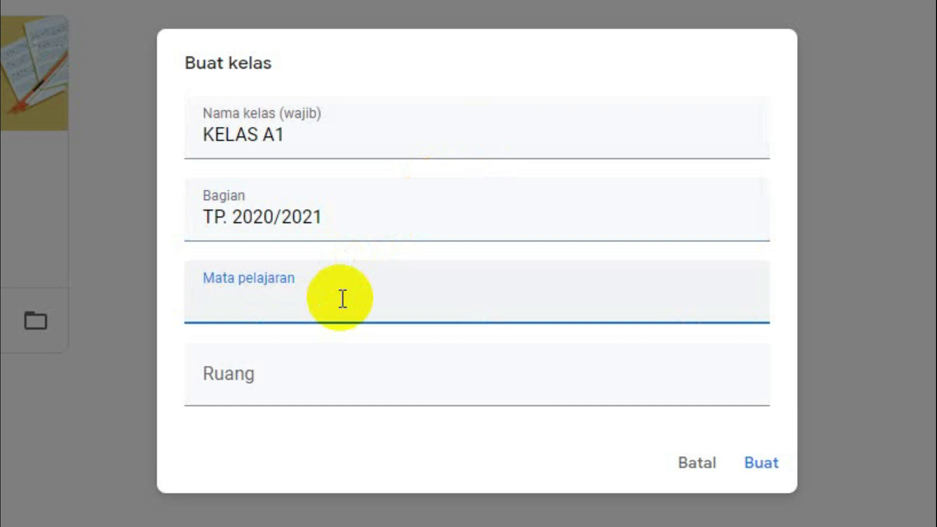
pyautogui.write('HASA INDONESIA')
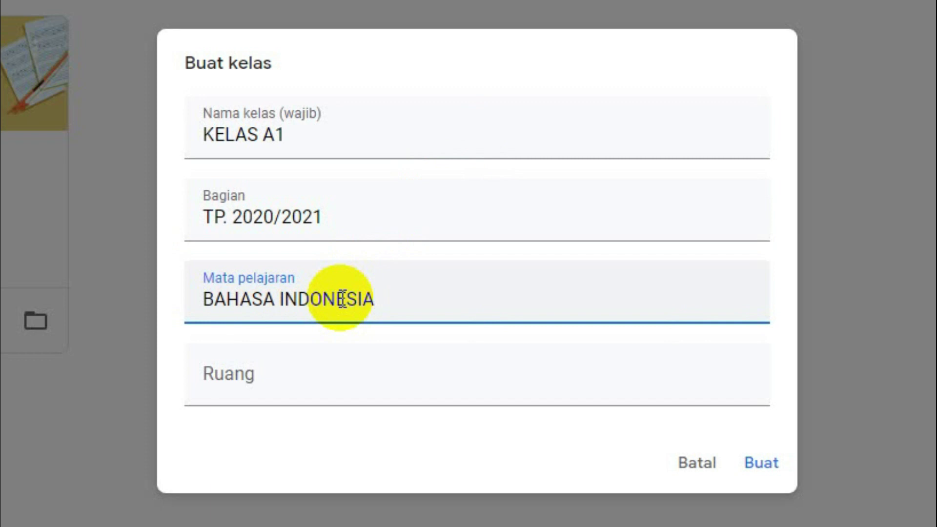
pyautogui.click(363, 398)
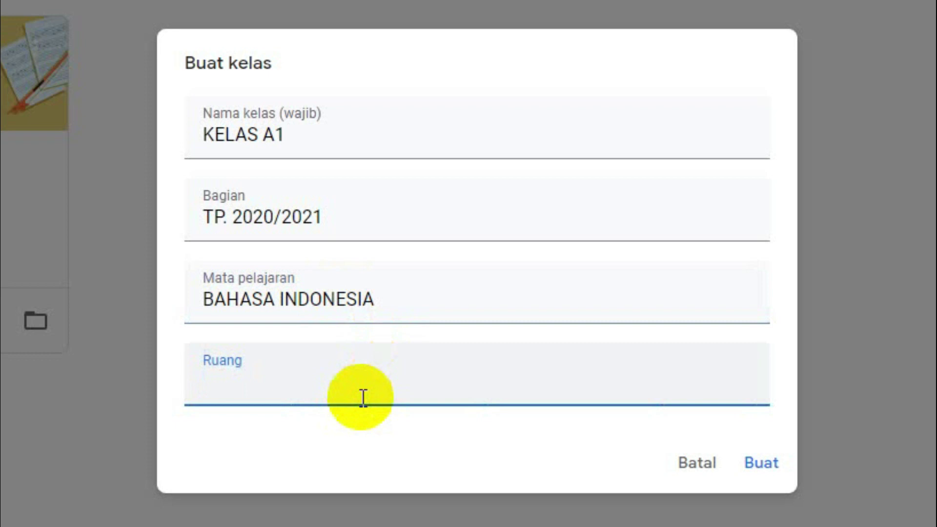
pyautogui.write('yah 1')
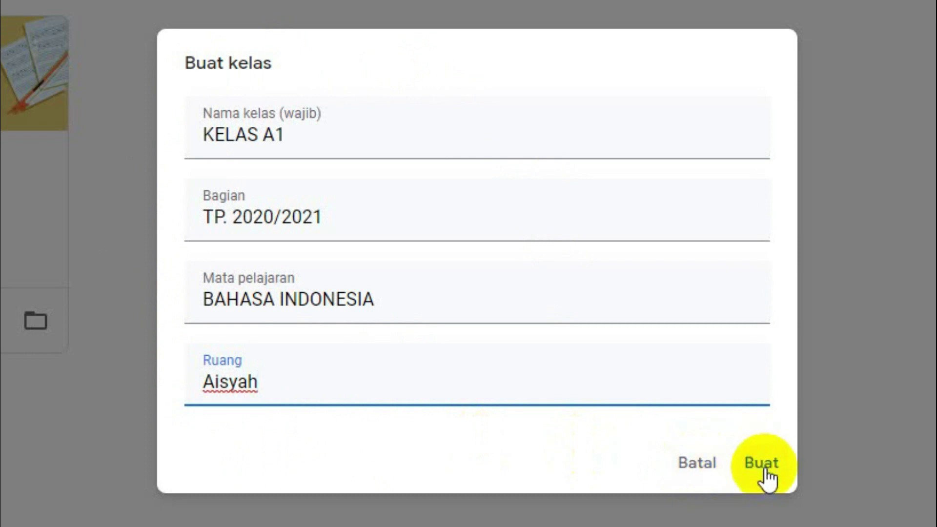
pyautogui.click(763, 469)
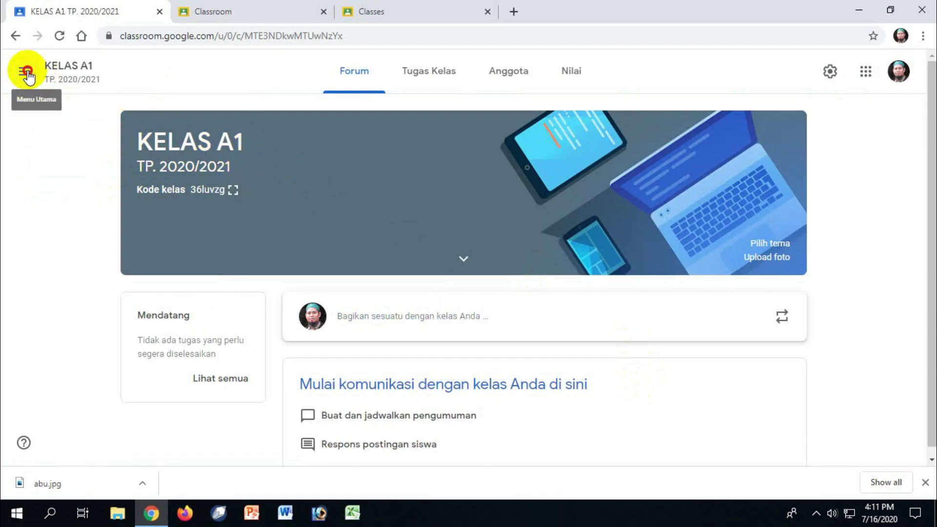
# - Open KELAS A1 from the list of taught classes and look over its Forum page
pyautogui.click(27, 73)
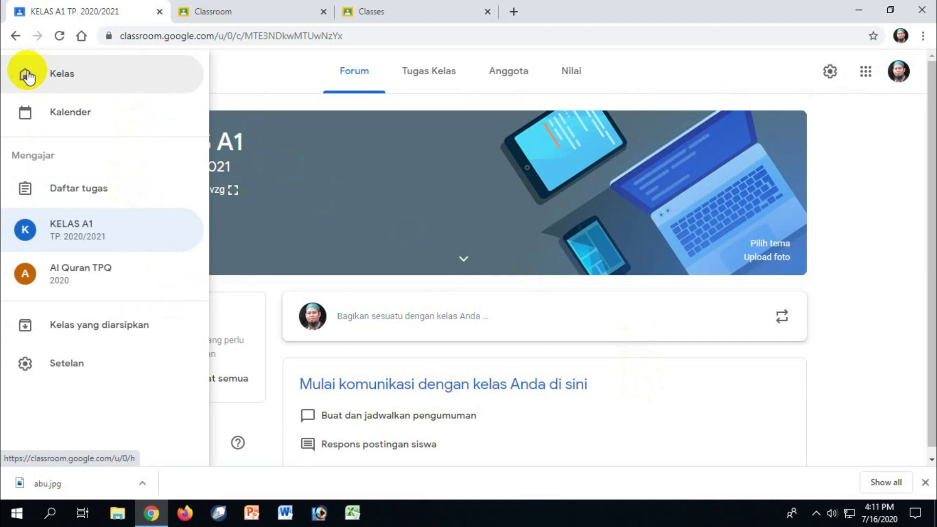
pyautogui.click(69, 229)
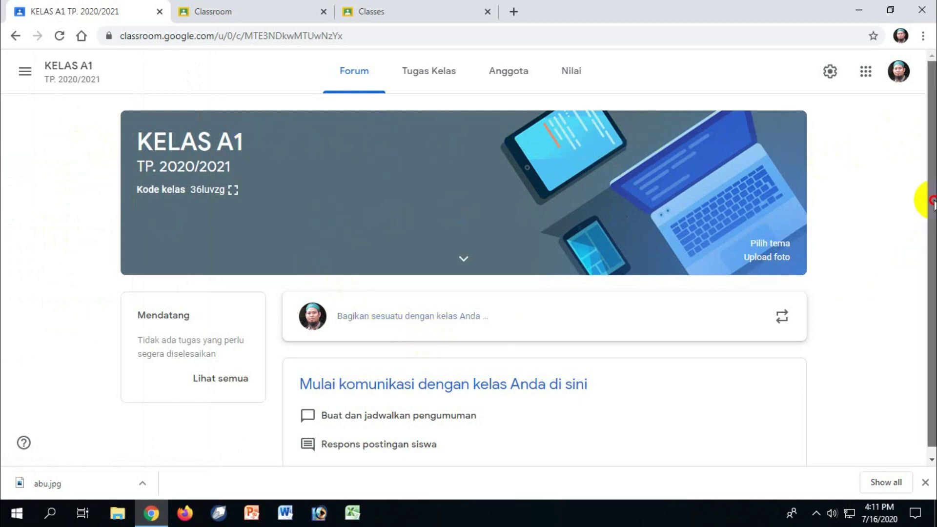
pyautogui.moveTo(922, 198); pyautogui.dragTo(922, 278)
pyautogui.moveTo(932, 224); pyautogui.dragTo(932, 168)
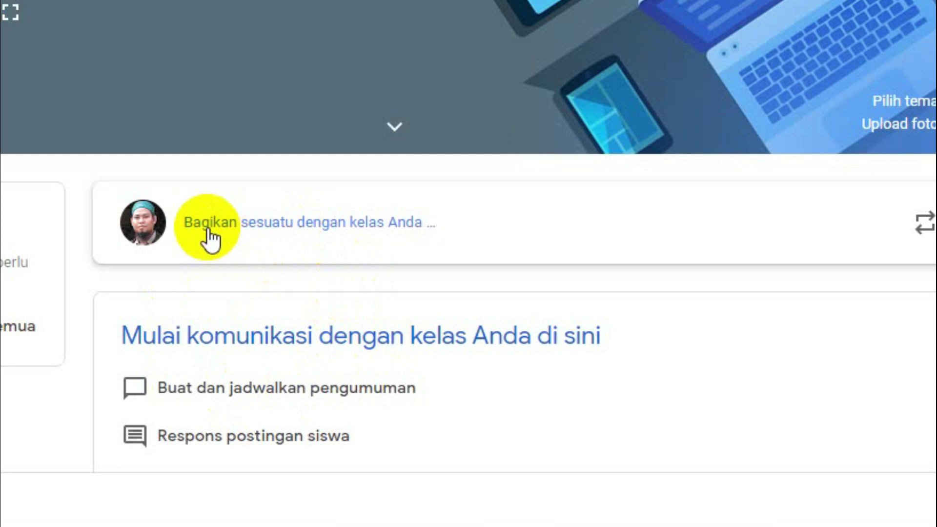
# - Examine the form for sharing a post with KELAS A1, dismissing the scheduling notice, and cancel the post
pyautogui.click(246, 225)
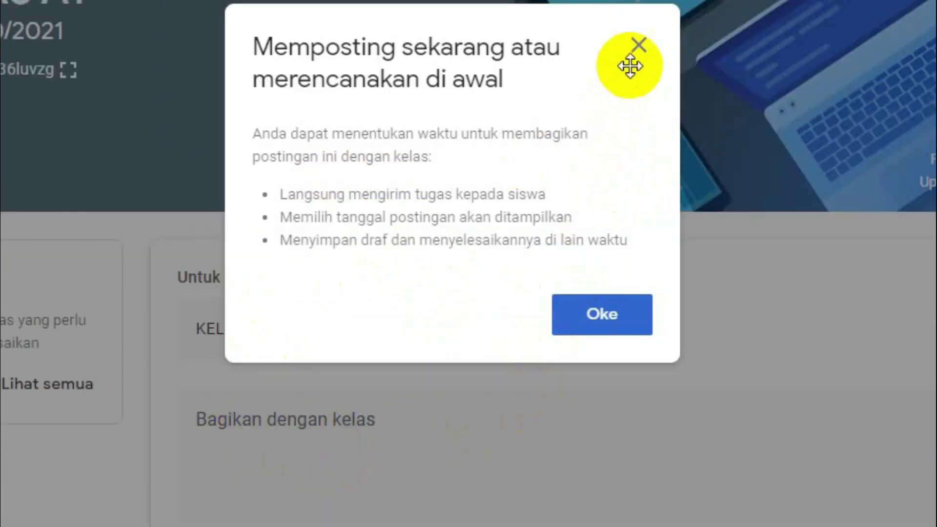
pyautogui.click(616, 326)
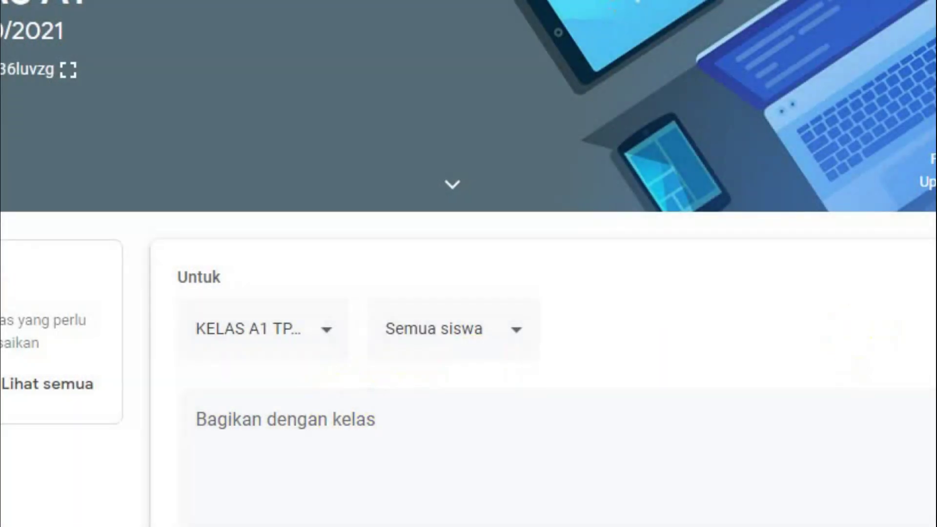
pyautogui.scroll(-5, 468, 264)
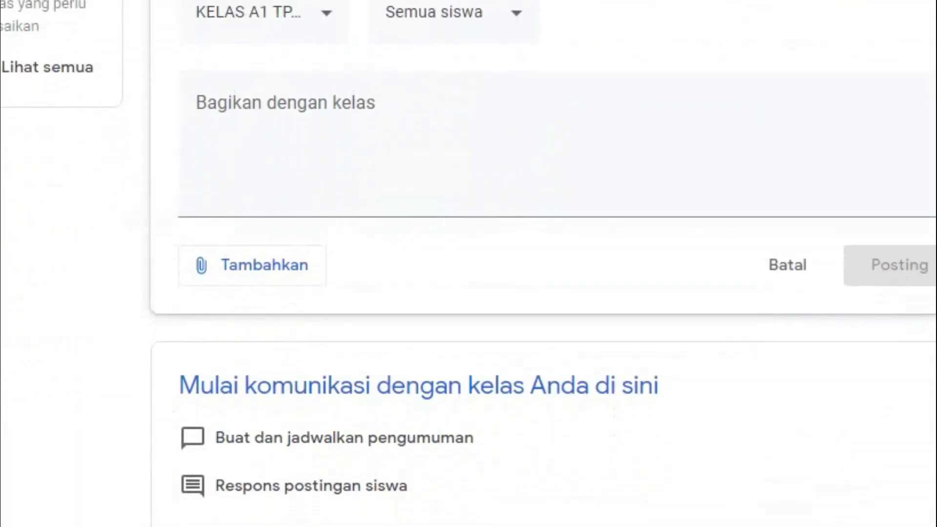
pyautogui.scroll(5, 469, 263)
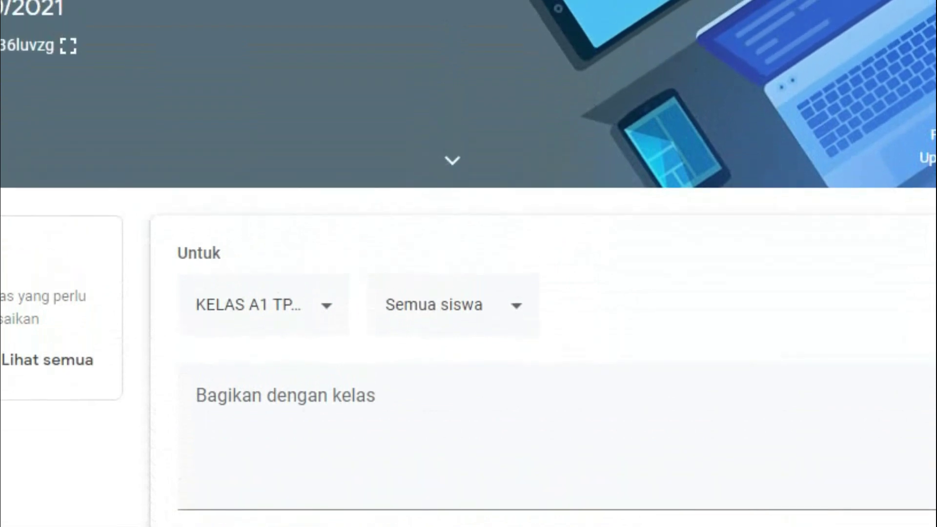
pyautogui.scroll(-4, 468, 264)
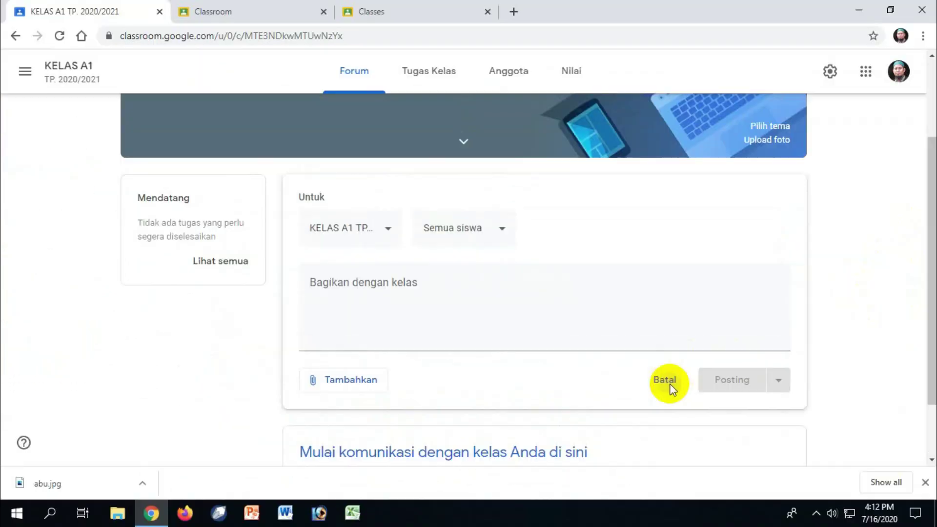
pyautogui.click(787, 318)
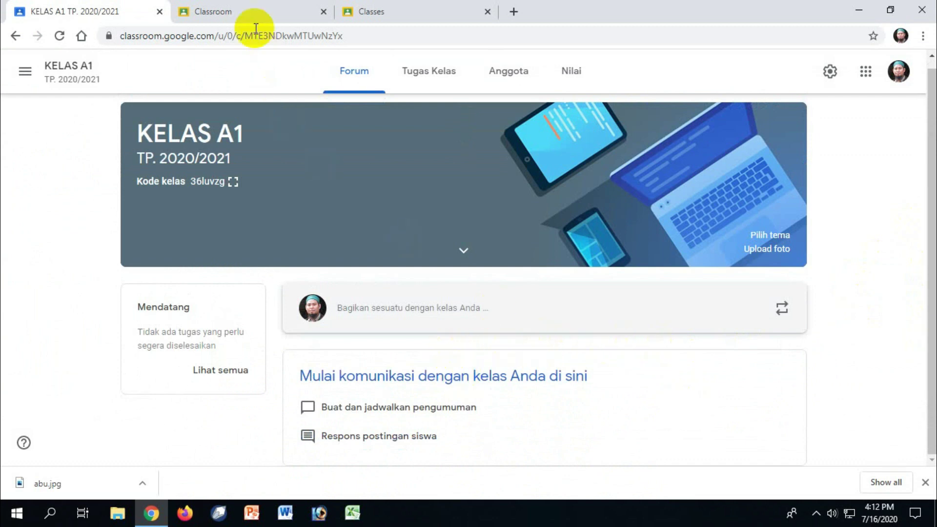
# - Switch to the second account's Classroom page and continue into Google Classroom with that account
pyautogui.click(250, 13)
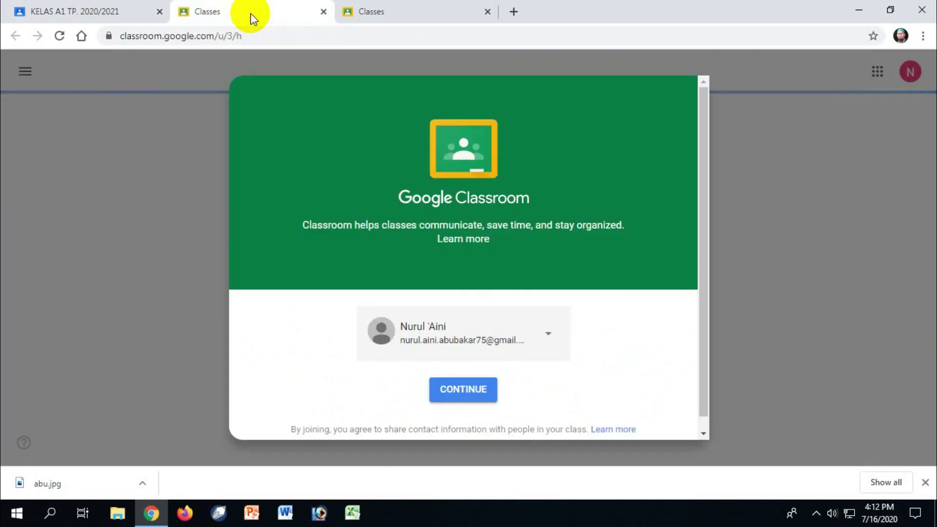
pyautogui.click(470, 389)
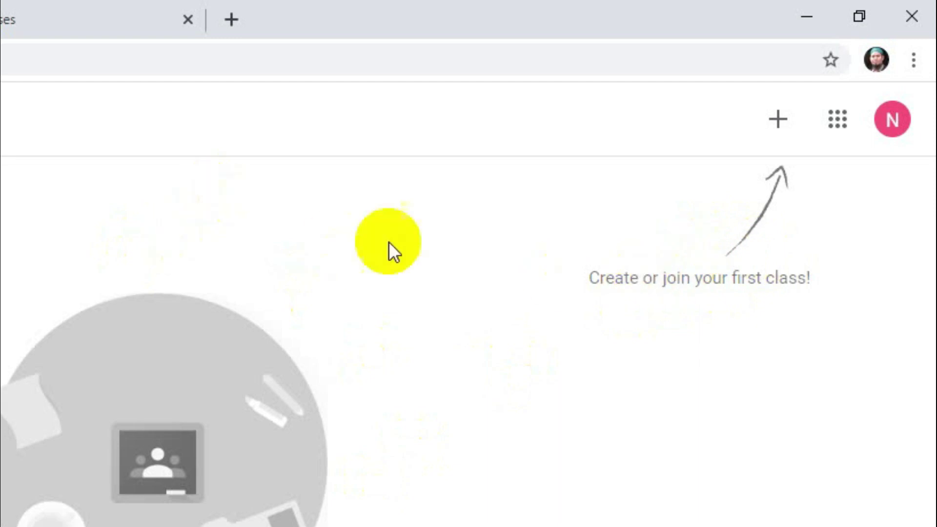
pyautogui.click(781, 132)
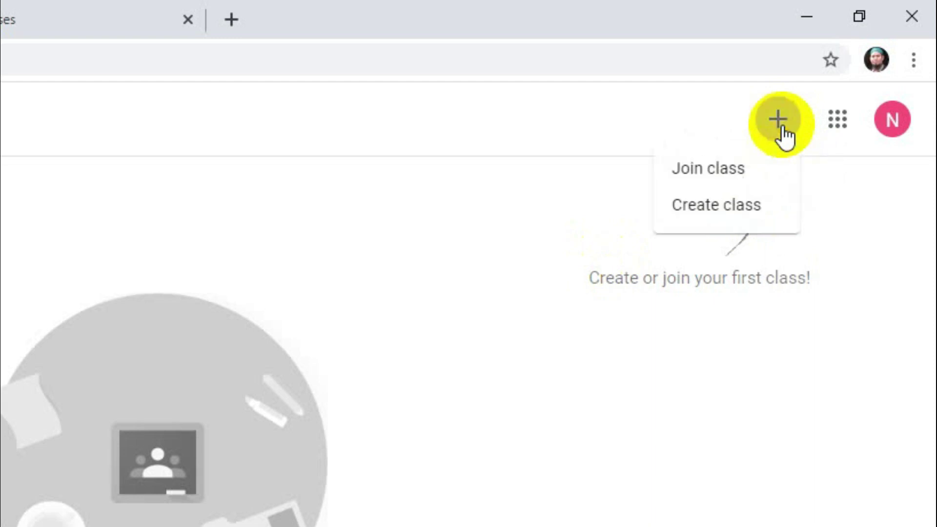
pyautogui.click(742, 172)
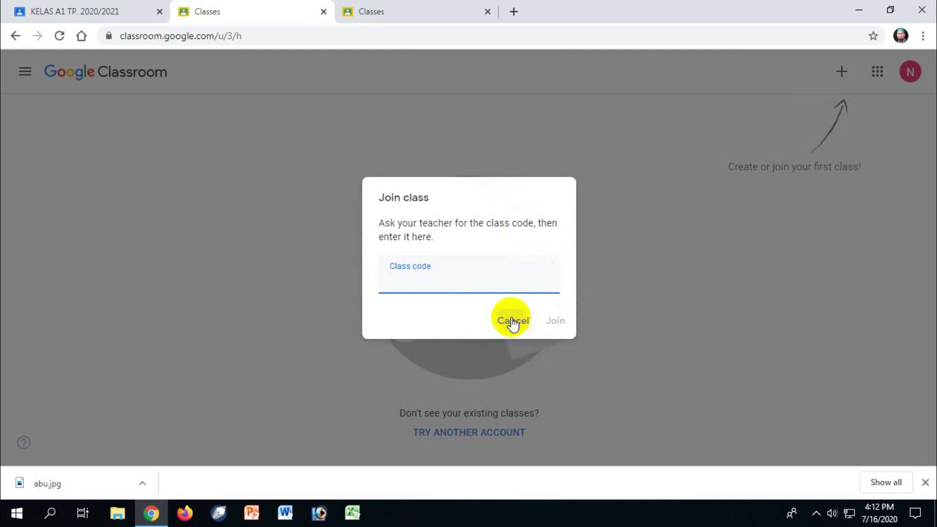
pyautogui.click(544, 340)
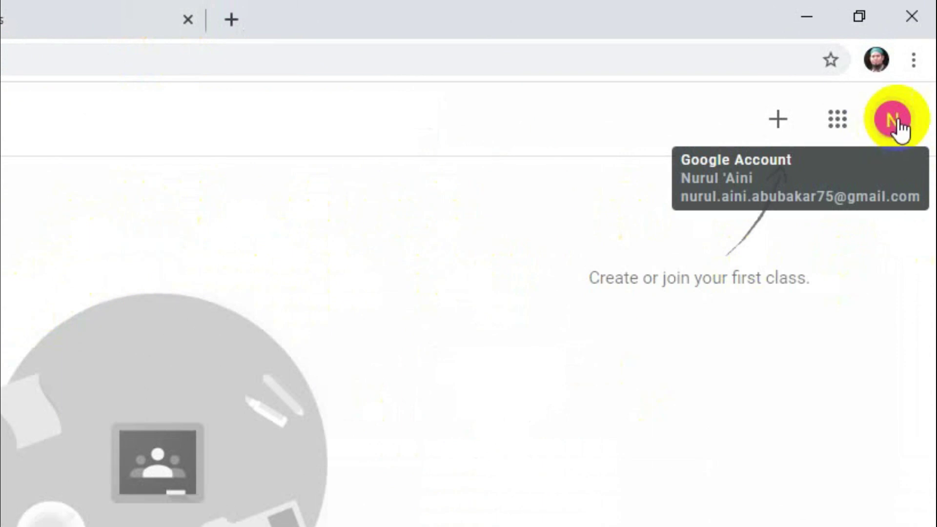
# - Open the Language settings under Data & personalisation in the second account's Google Account
pyautogui.click(902, 118)
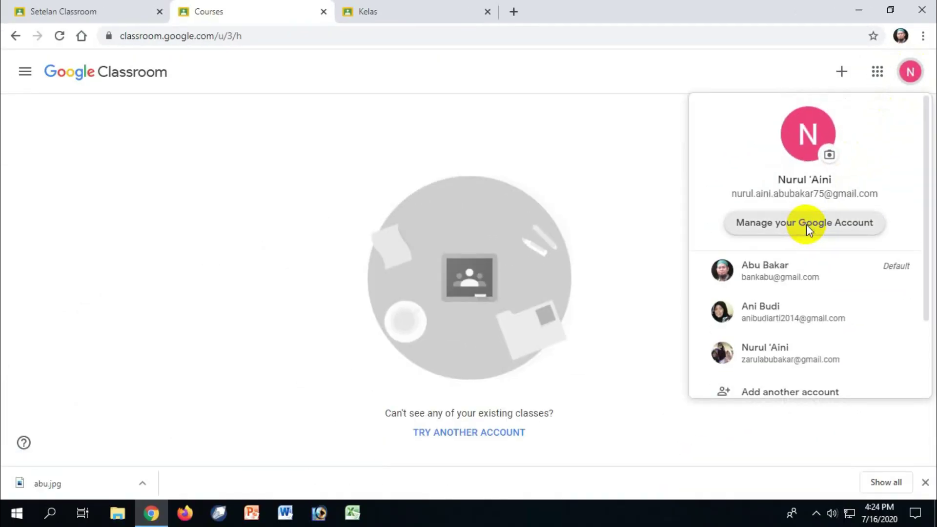
pyautogui.click(720, 379)
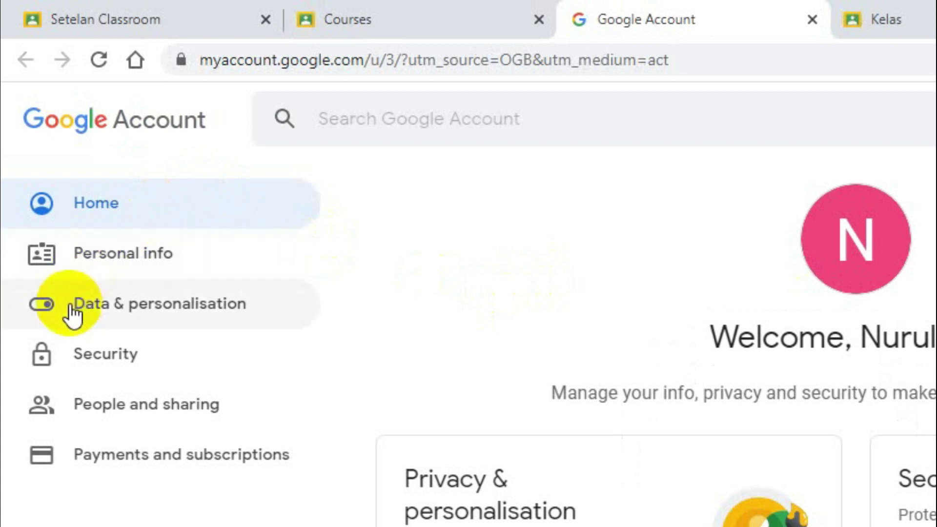
pyautogui.click(116, 315)
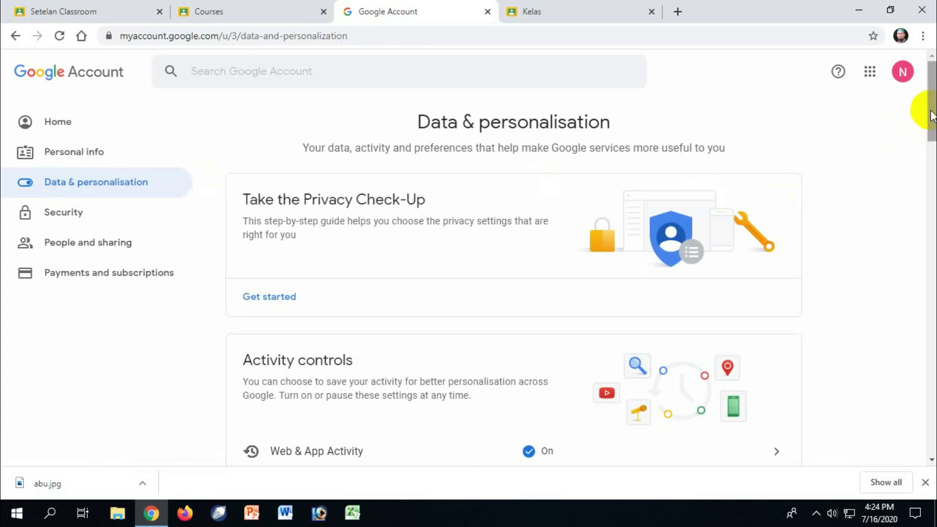
pyautogui.moveTo(932, 112); pyautogui.dragTo(932, 210)
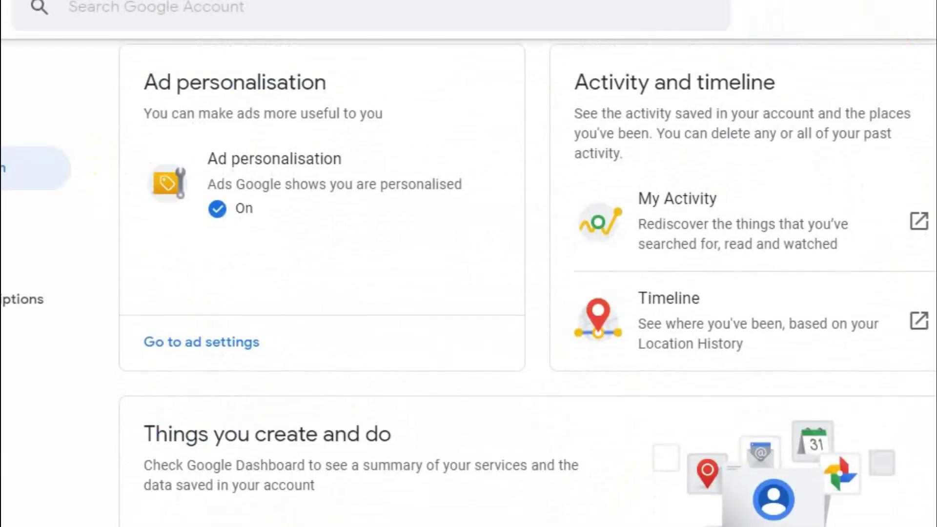
pyautogui.scroll(-5, 527, 285)
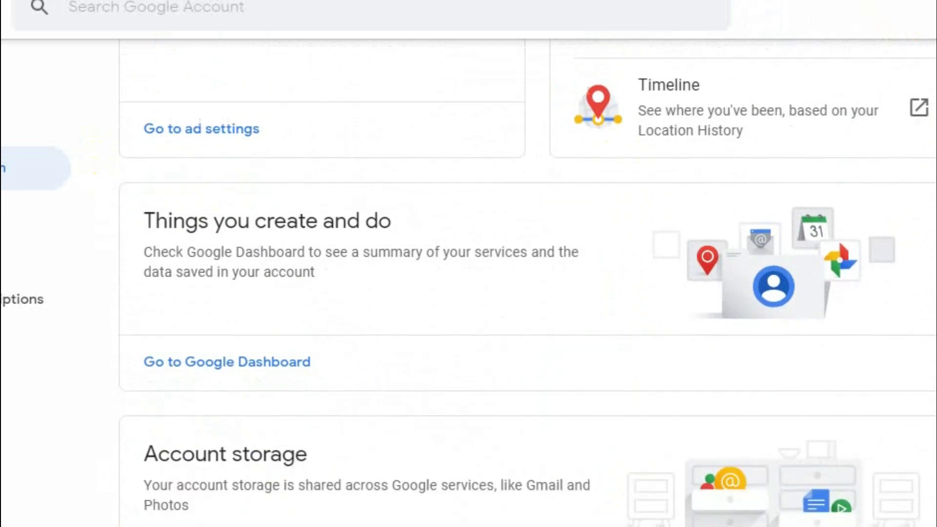
pyautogui.scroll(-5, 528, 283)
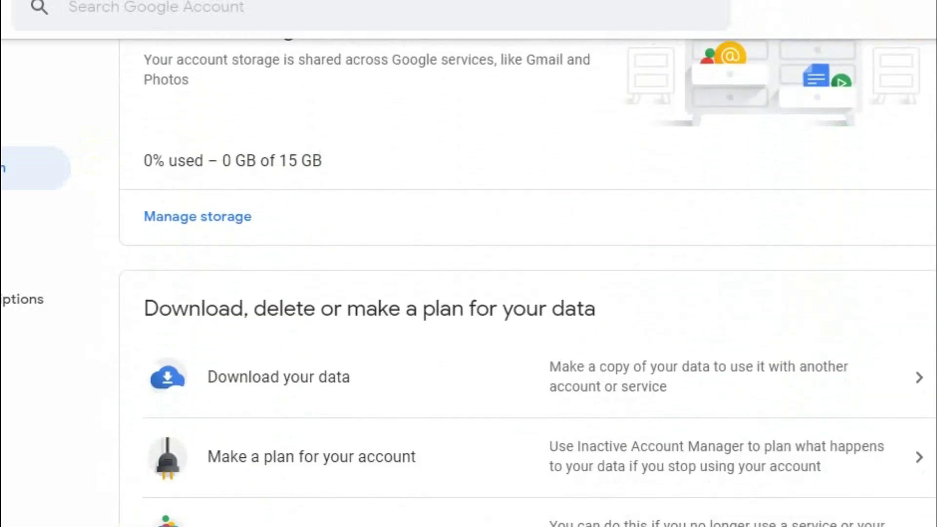
pyautogui.scroll(-10, 527, 283)
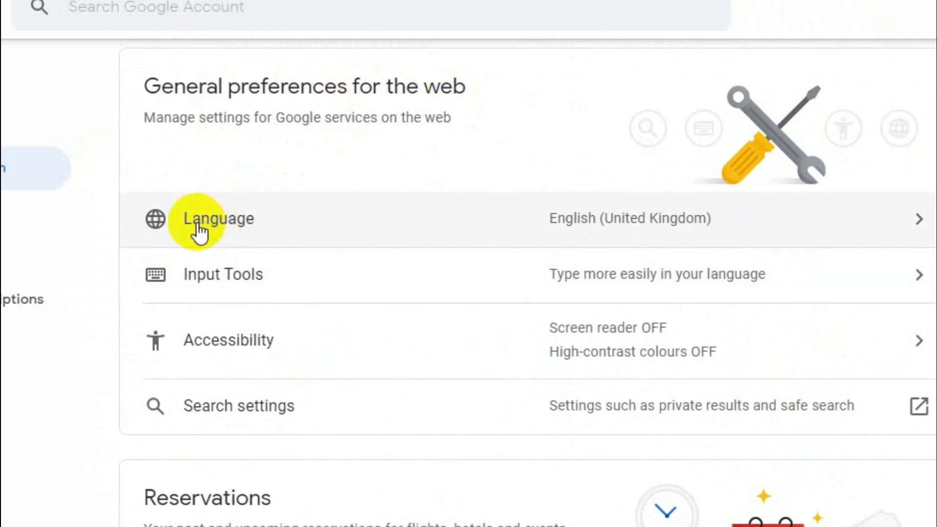
pyautogui.click(762, 226)
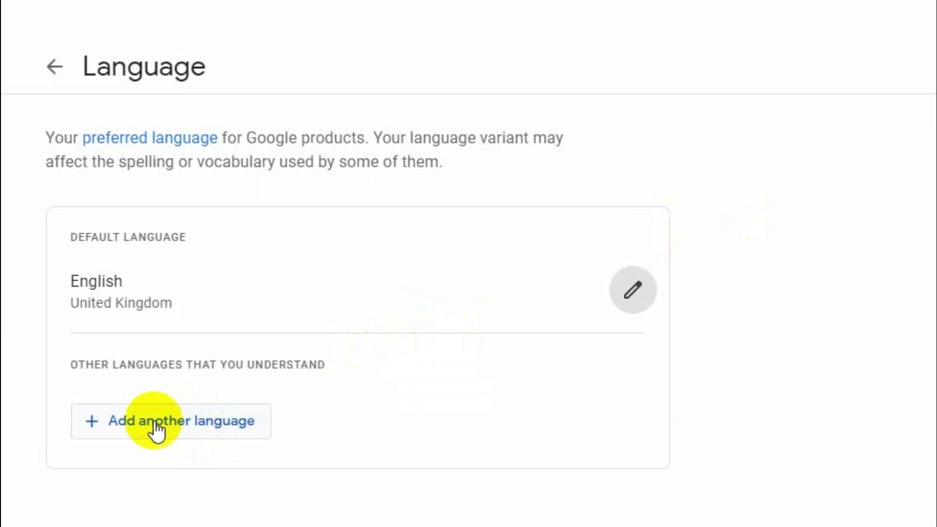
# - Change the account's default language to Indonesia
pyautogui.click(635, 292)
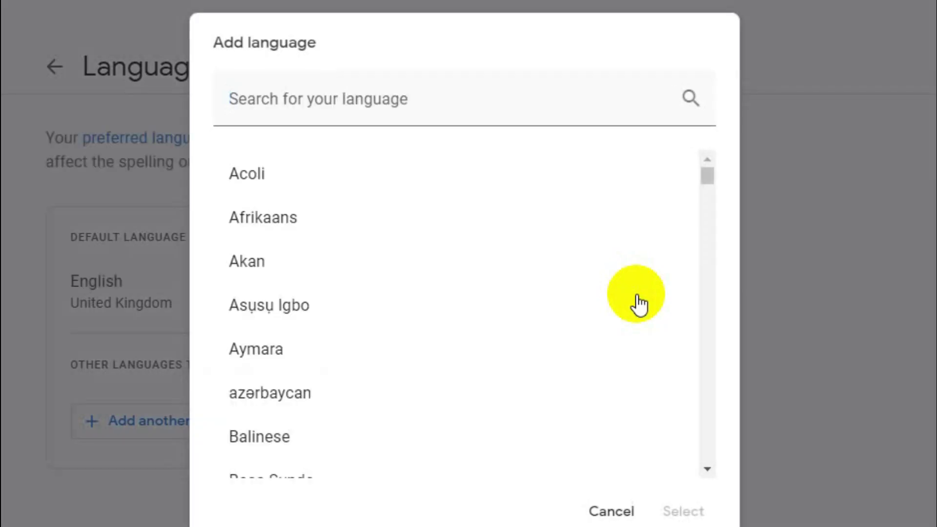
pyautogui.moveTo(709, 177); pyautogui.dragTo(715, 254)
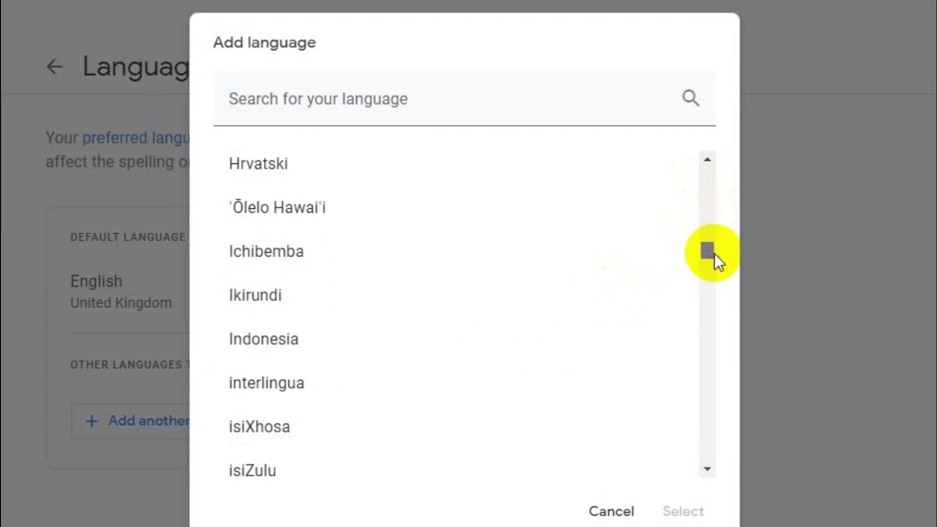
pyautogui.click(282, 353)
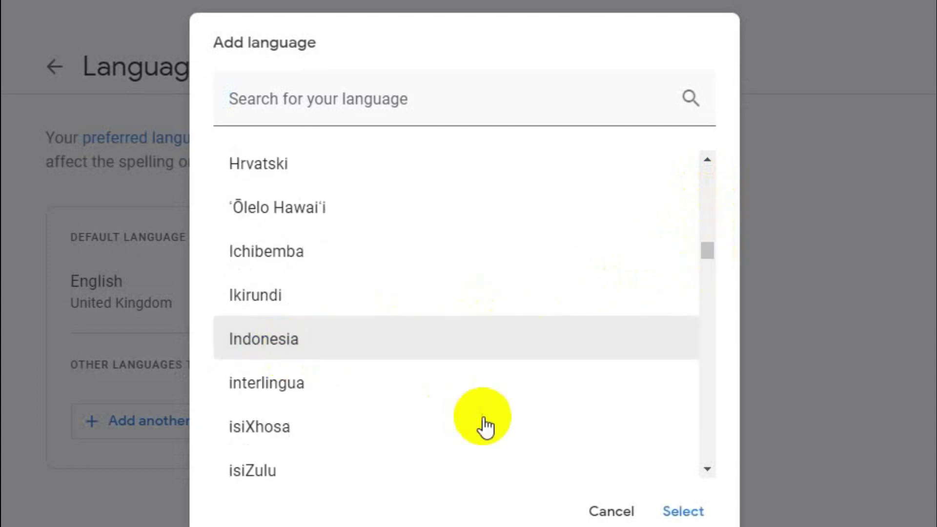
pyautogui.click(683, 512)
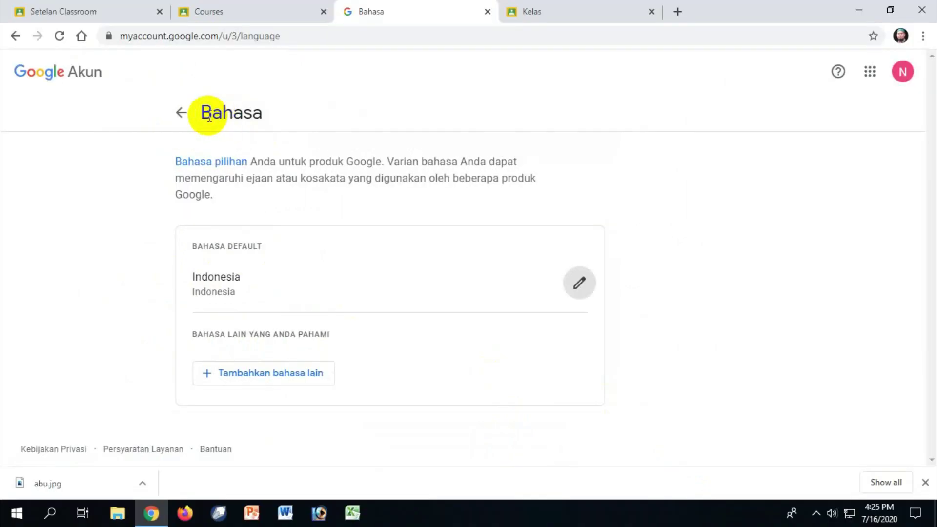
# - Leave and close the Google Account page, and reload the second account's Classroom page to apply the new language
pyautogui.click(180, 122)
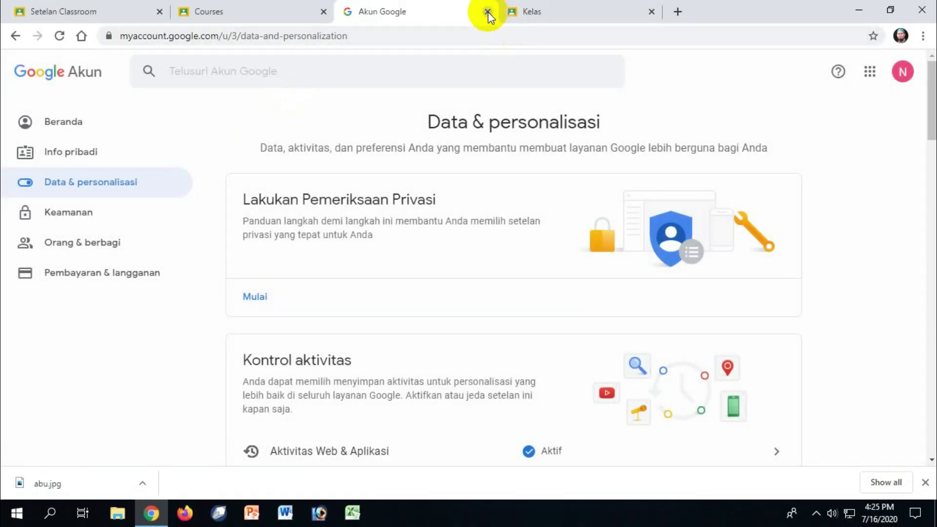
pyautogui.click(488, 12)
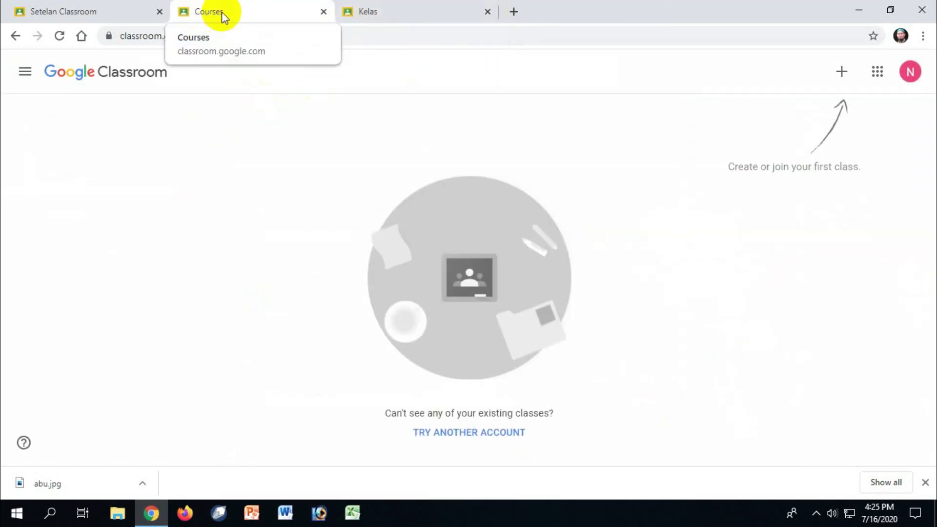
pyautogui.click(843, 73)
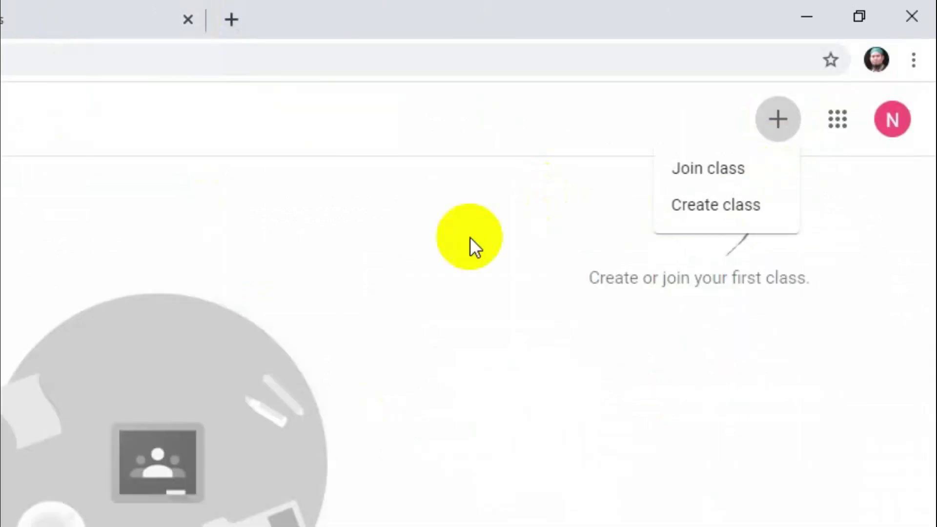
pyautogui.click(469, 245)
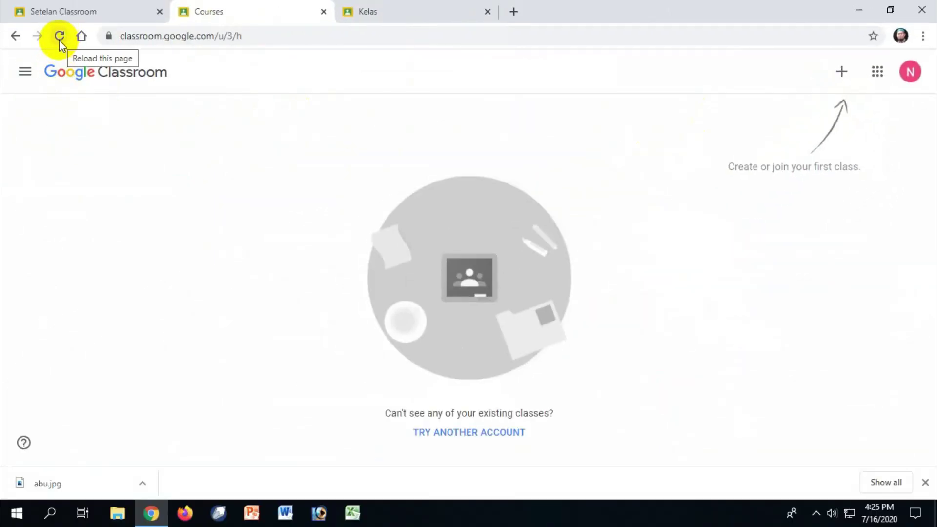
pyautogui.click(60, 36)
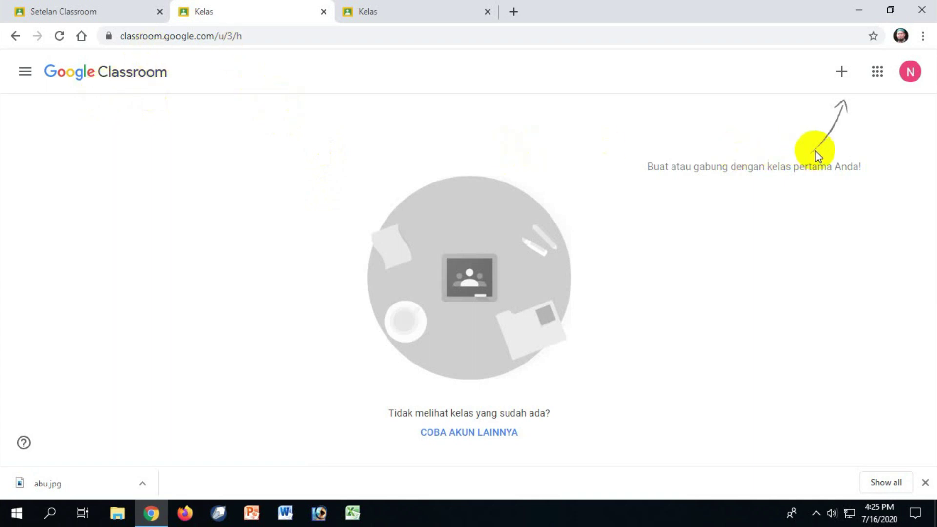
# - Open the form for joining a class in the second account, and view the enlarged class code of KELAS A1 in the teacher account
pyautogui.click(842, 74)
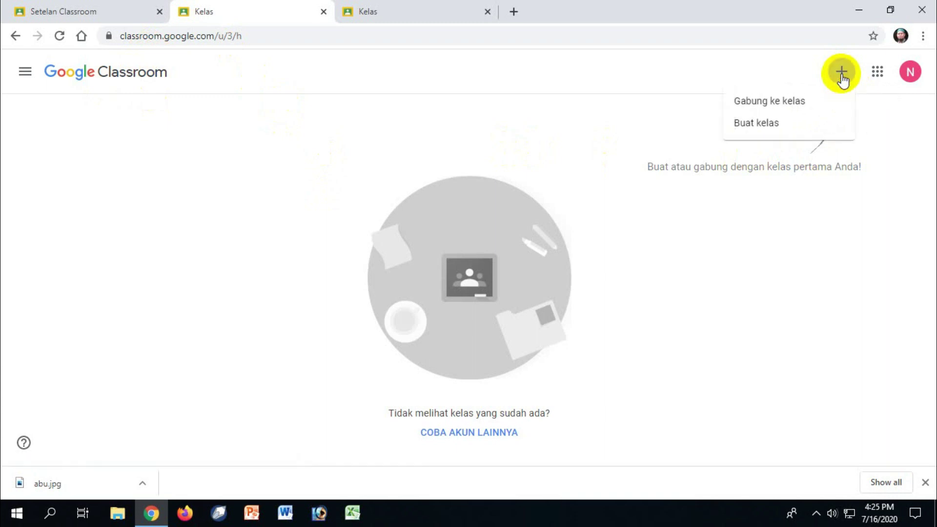
pyautogui.click(781, 101)
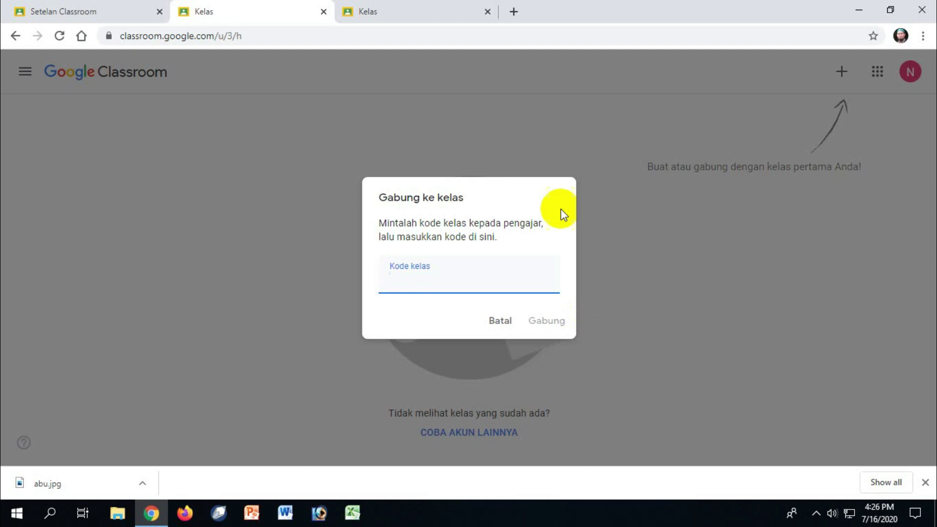
pyautogui.click(118, 12)
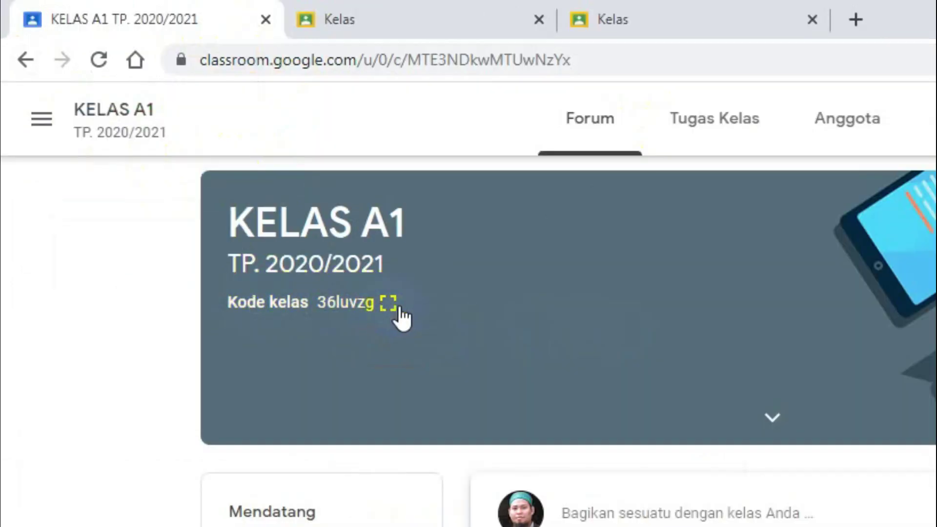
pyautogui.click(388, 305)
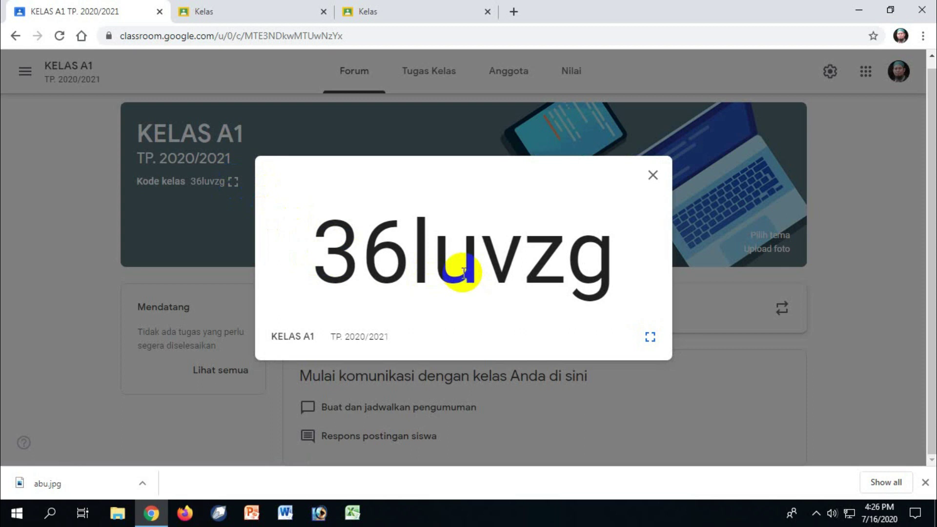
pyautogui.click(654, 178)
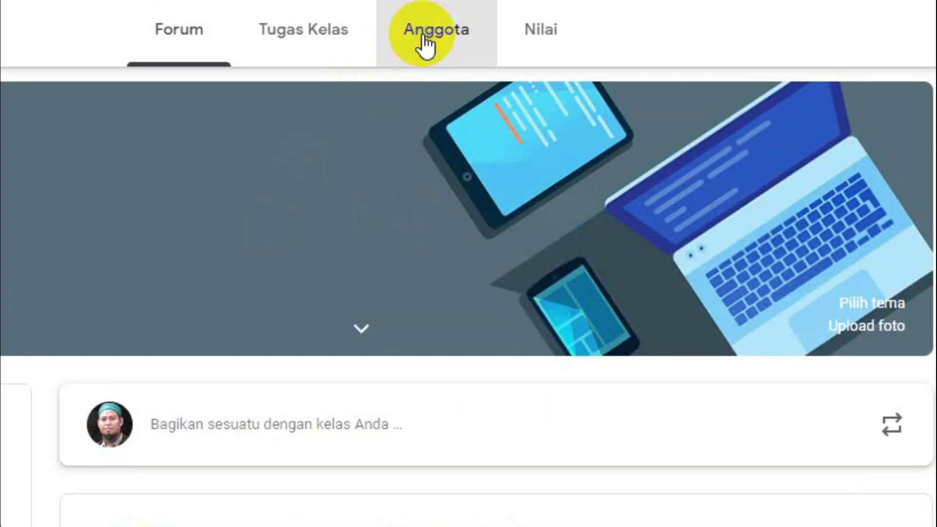
# - Examine the forms for inviting students and teachers on the Anggota page of KELAS A1, cancelling both
pyautogui.click(495, 76)
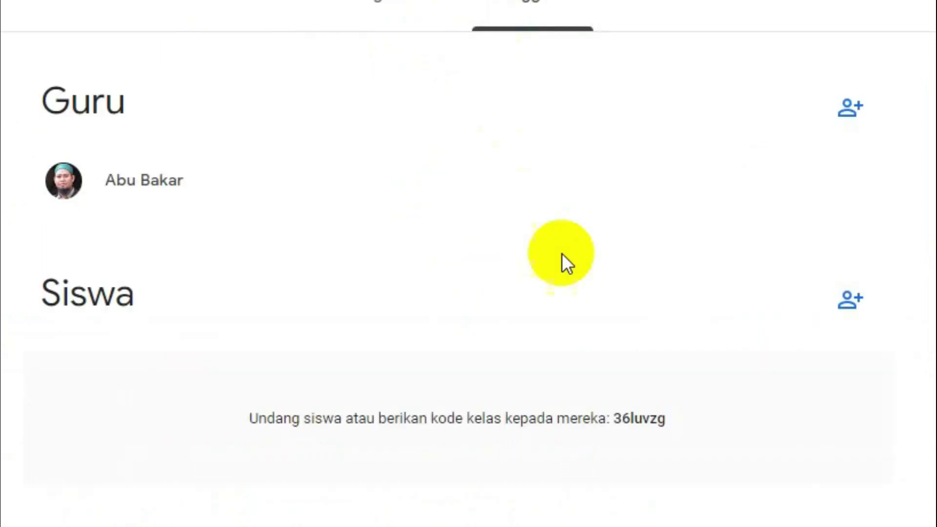
pyautogui.click(852, 306)
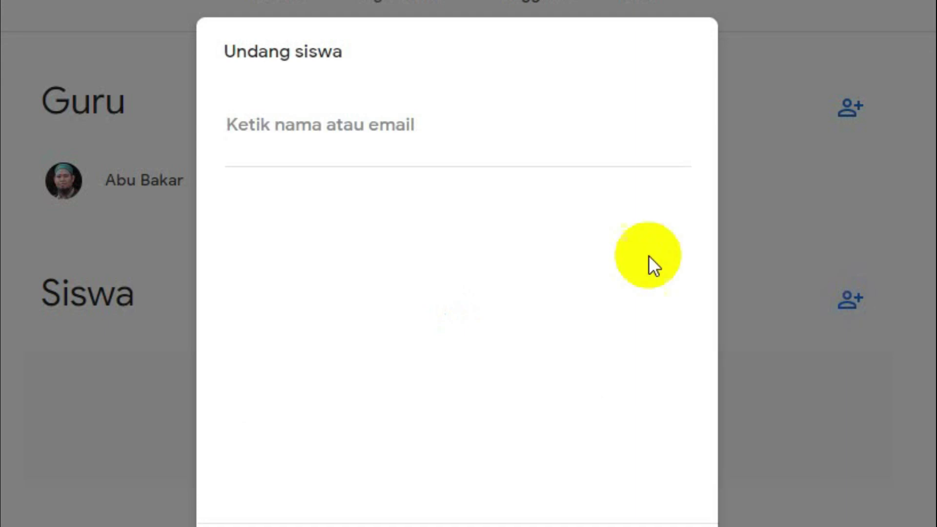
pyautogui.click(625, 524)
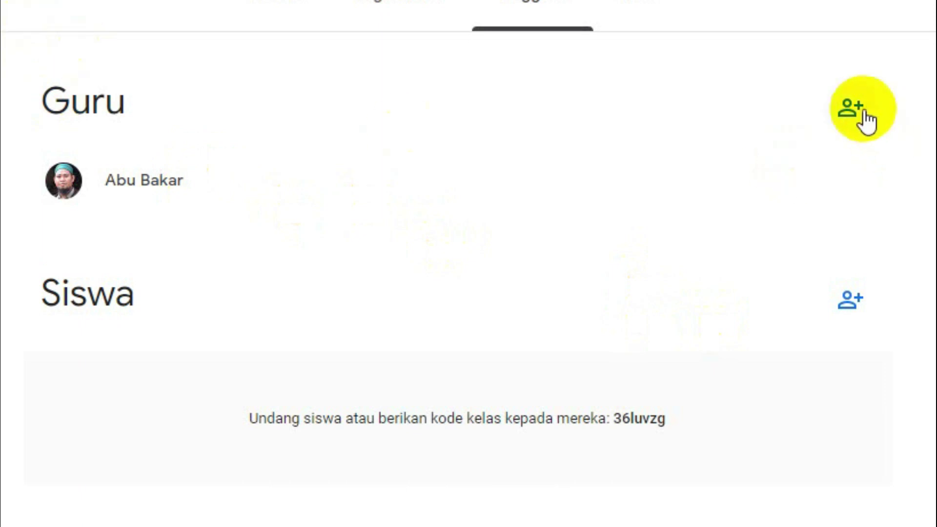
pyautogui.click(839, 108)
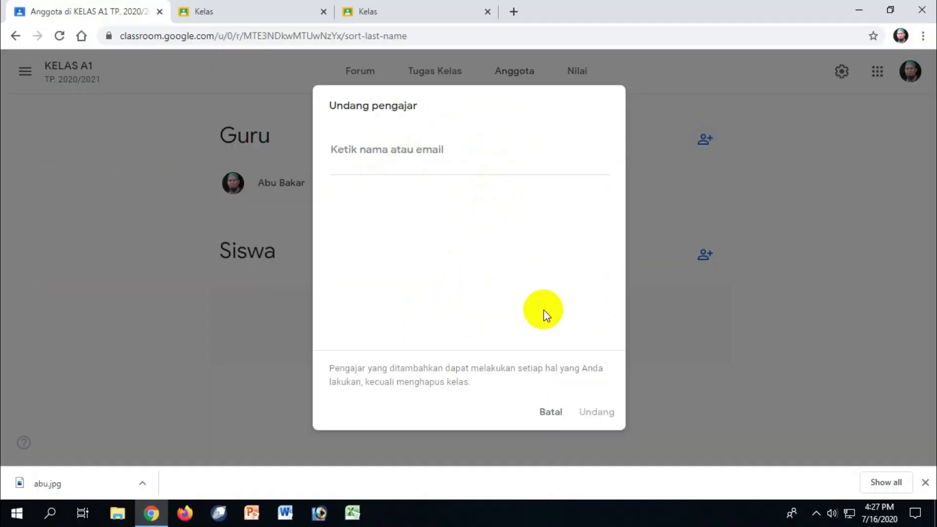
pyautogui.click(551, 413)
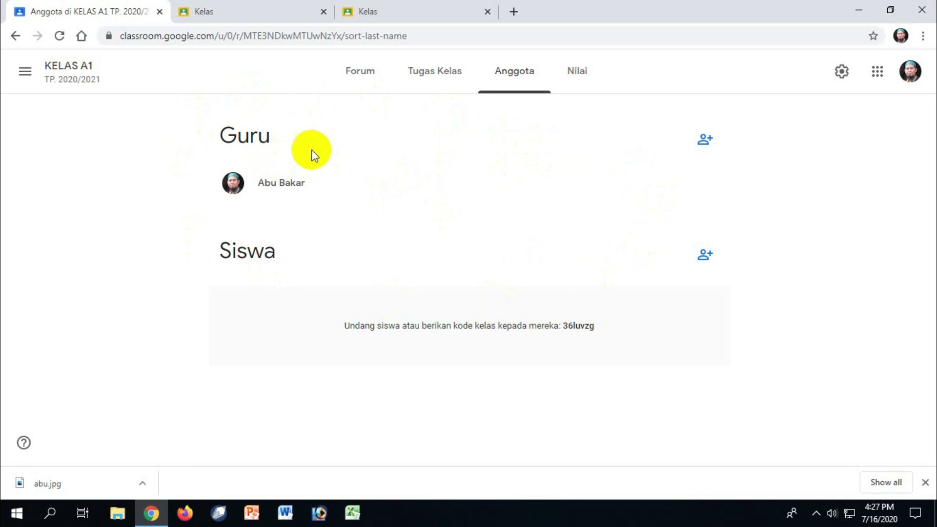
# - Return to the Forum page of KELAS A1, enlarge the class code and copy it
pyautogui.click(357, 72)
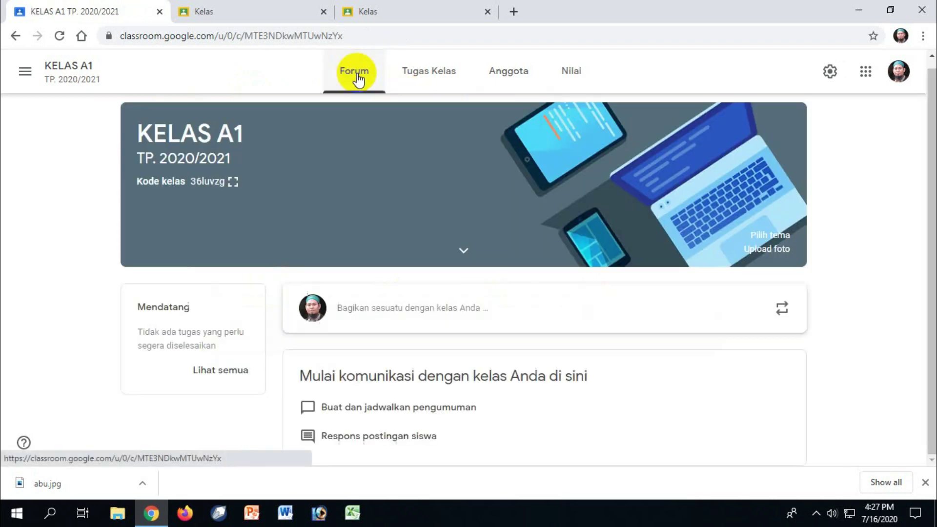
pyautogui.click(233, 182)
pyautogui.moveTo(330, 240); pyautogui.dragTo(601, 258)
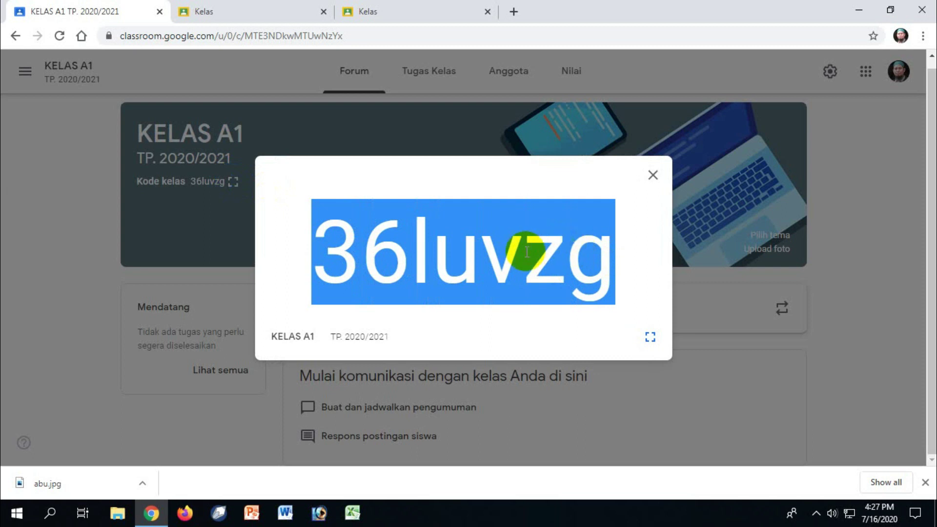
pyautogui.rightClick(498, 256)
pyautogui.click(507, 262)
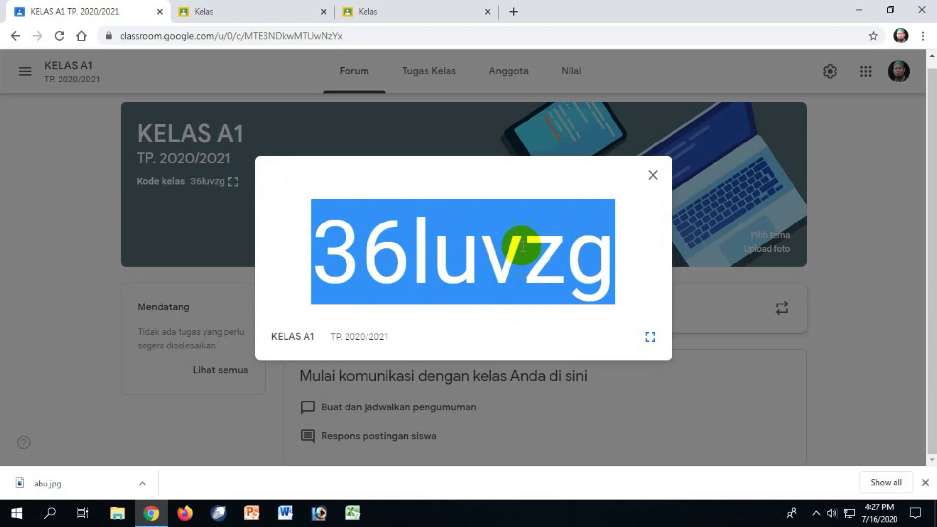
# - Paste the copied class code into the second account's join form and join KELAS A1
pyautogui.click(237, 11)
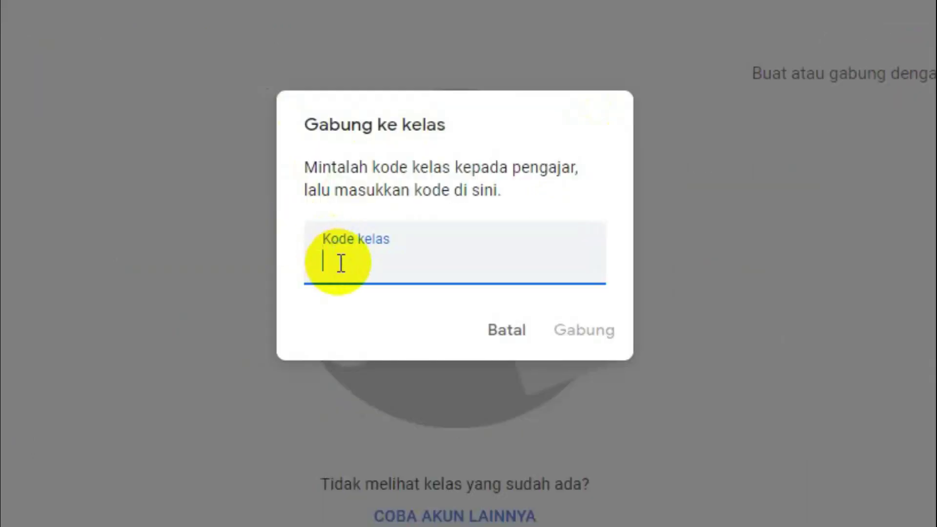
pyautogui.rightClick(340, 264)
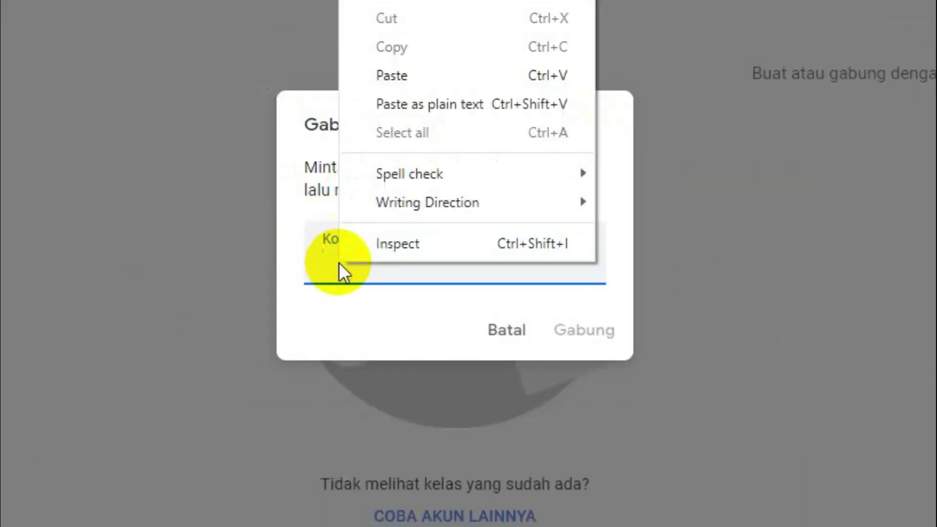
pyautogui.click(405, 84)
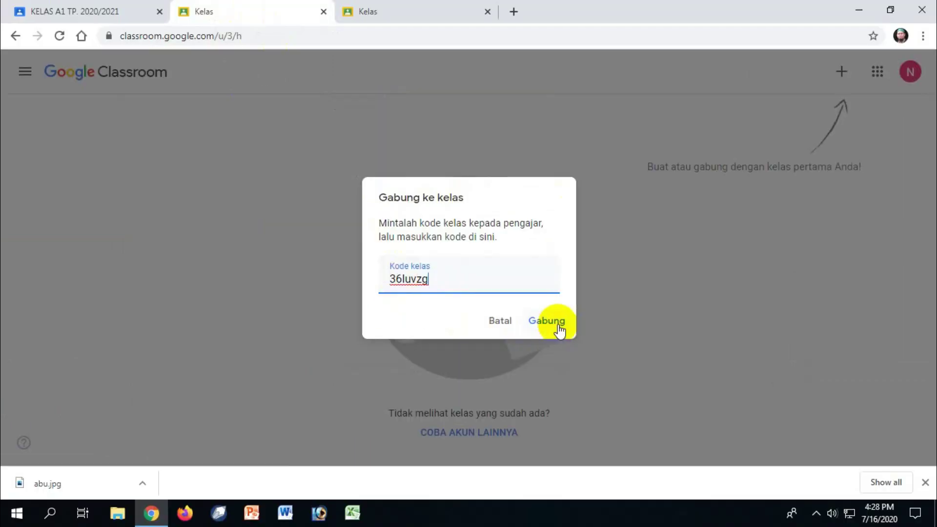
pyautogui.click(560, 330)
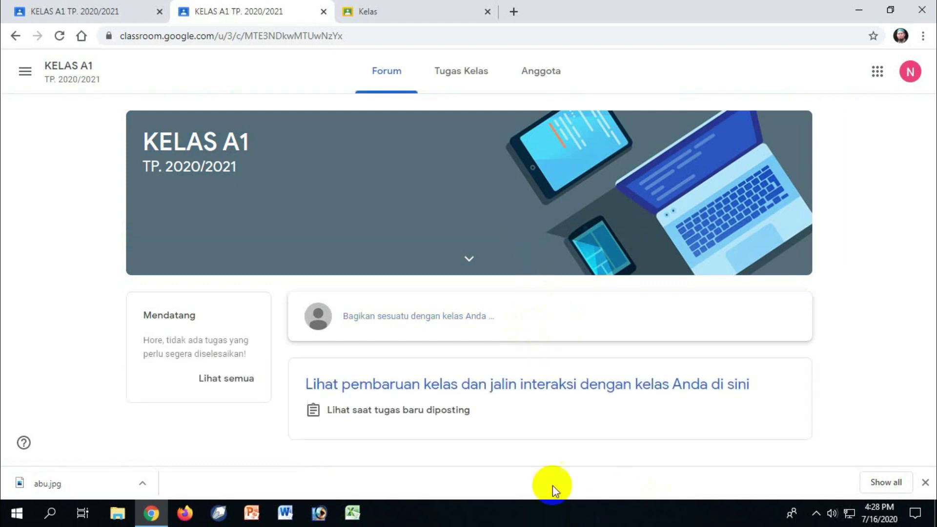
# - Close the enlarged class code in the teacher account, and compare the teacher's class page with the second account's page and account details
pyautogui.click(65, 15)
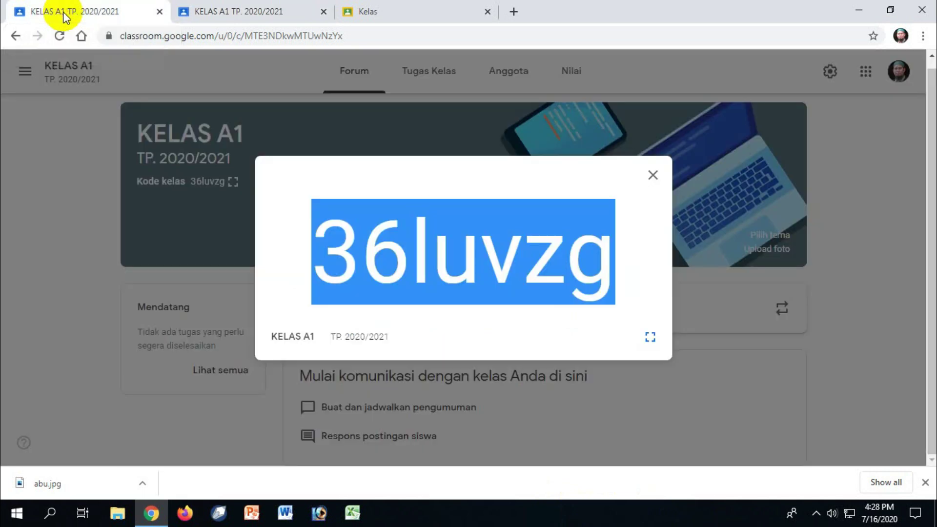
pyautogui.click(652, 177)
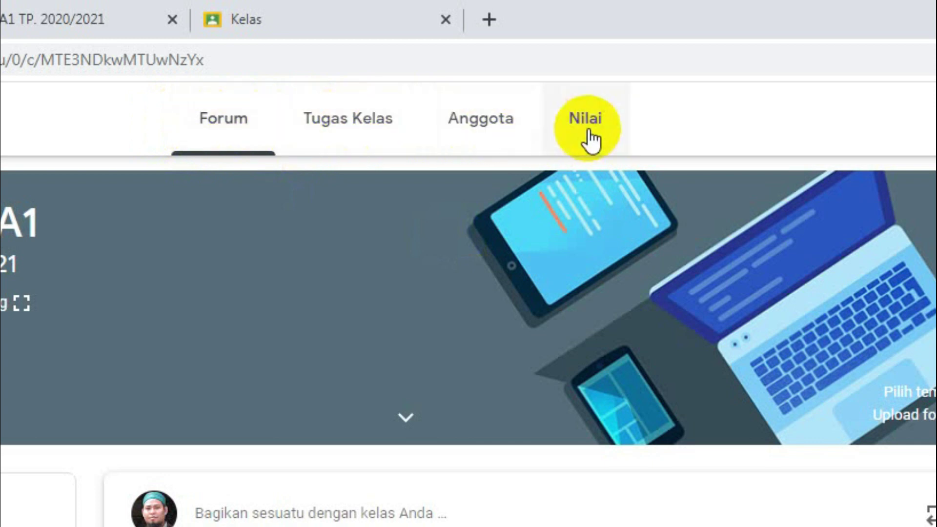
pyautogui.click(53, 22)
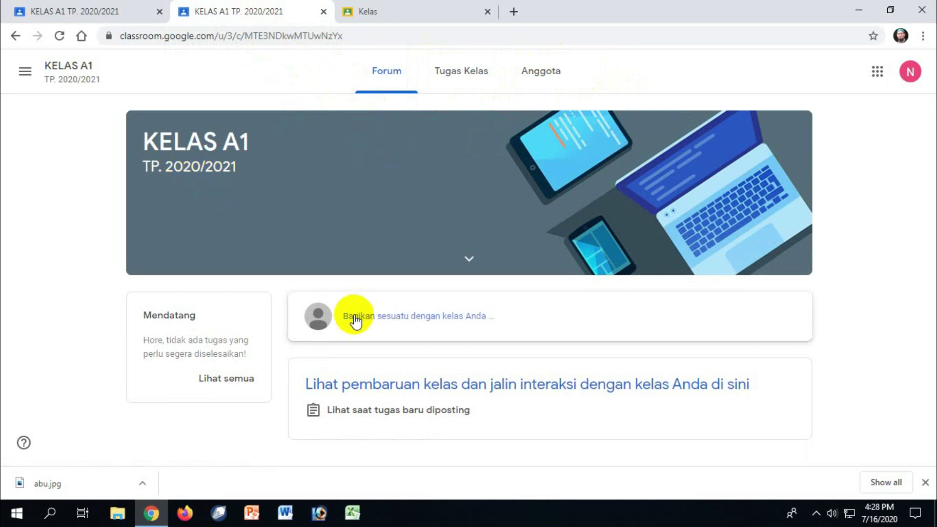
pyautogui.click(909, 82)
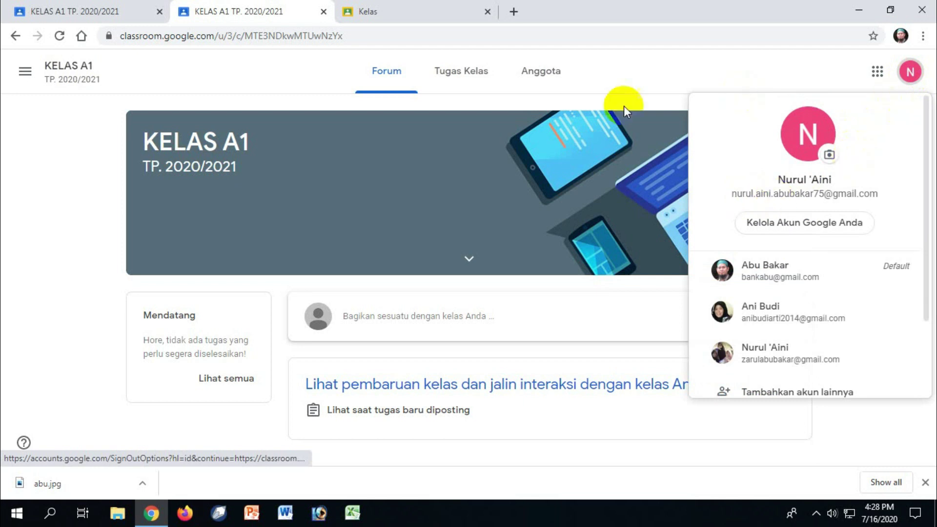
pyautogui.click(617, 84)
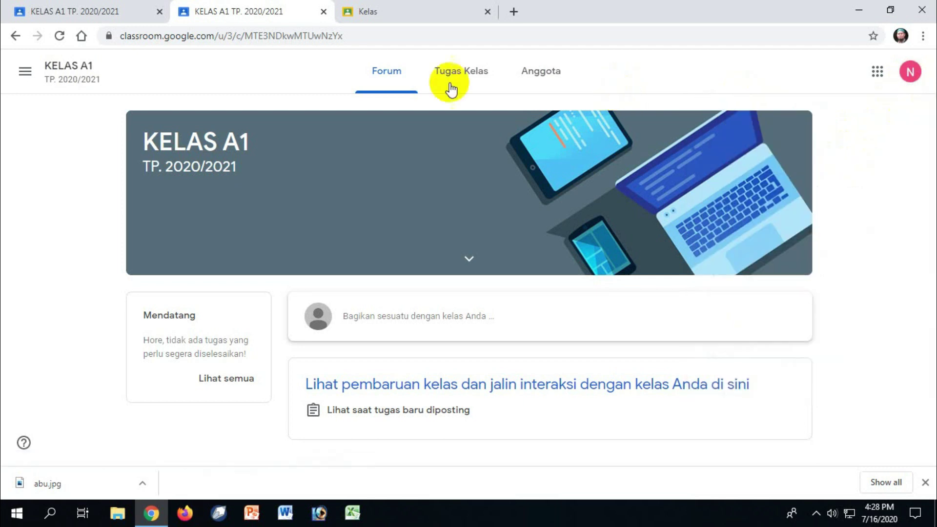
# - Check which account is active on the third Classroom page and join KELAS A1 from it with the copied class code
pyautogui.click(427, 13)
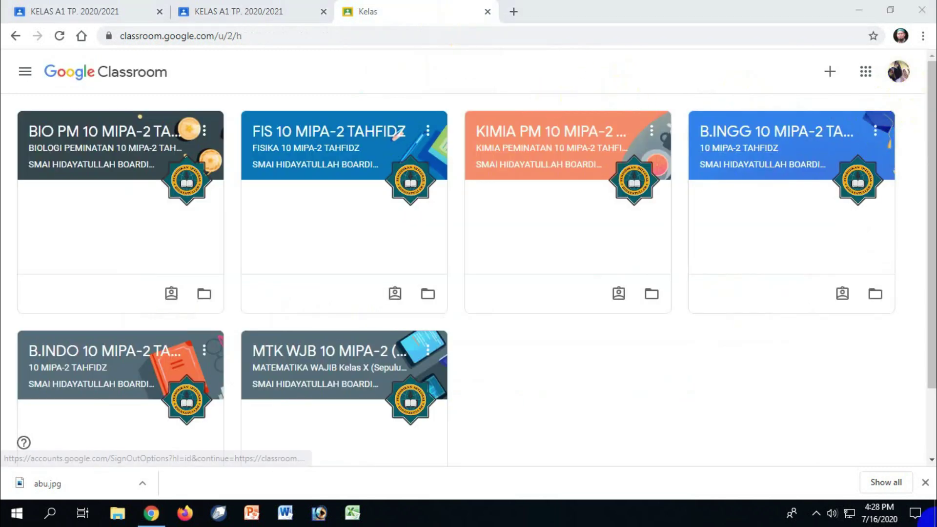
pyautogui.click(898, 78)
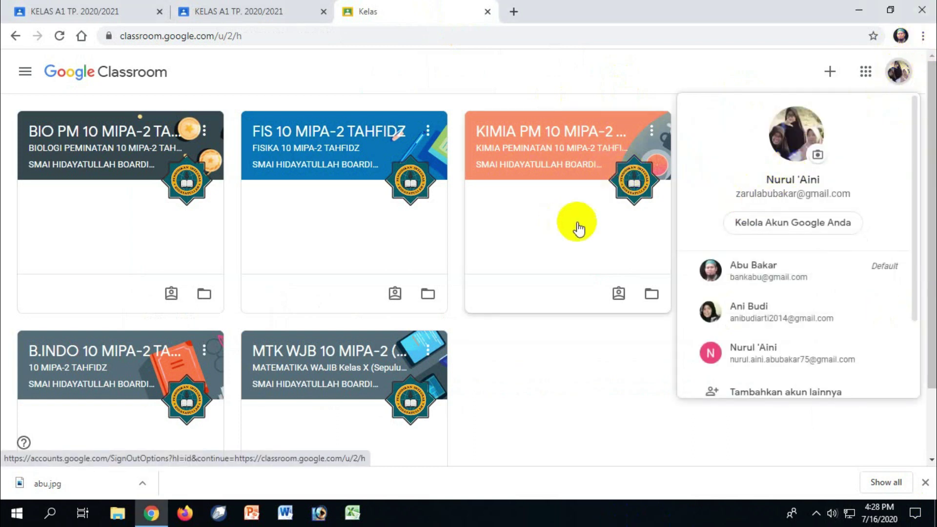
pyautogui.click(572, 364)
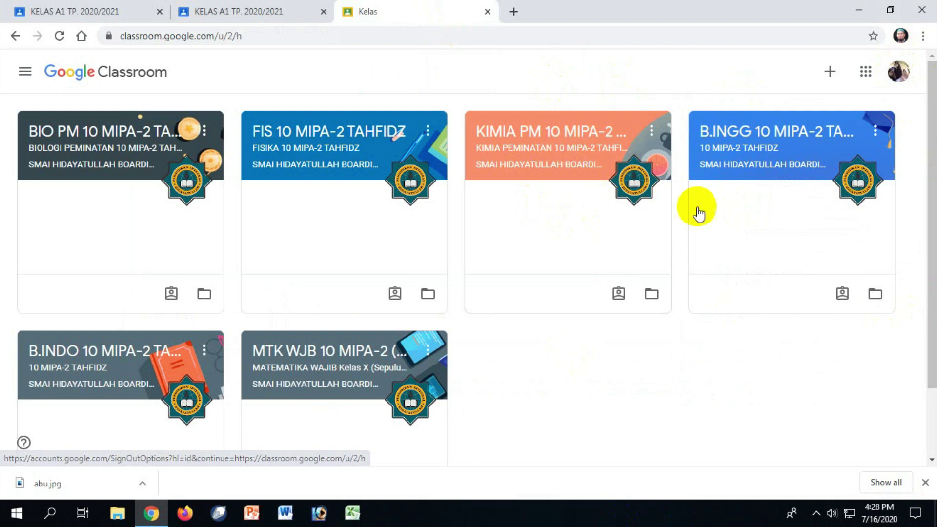
pyautogui.click(829, 75)
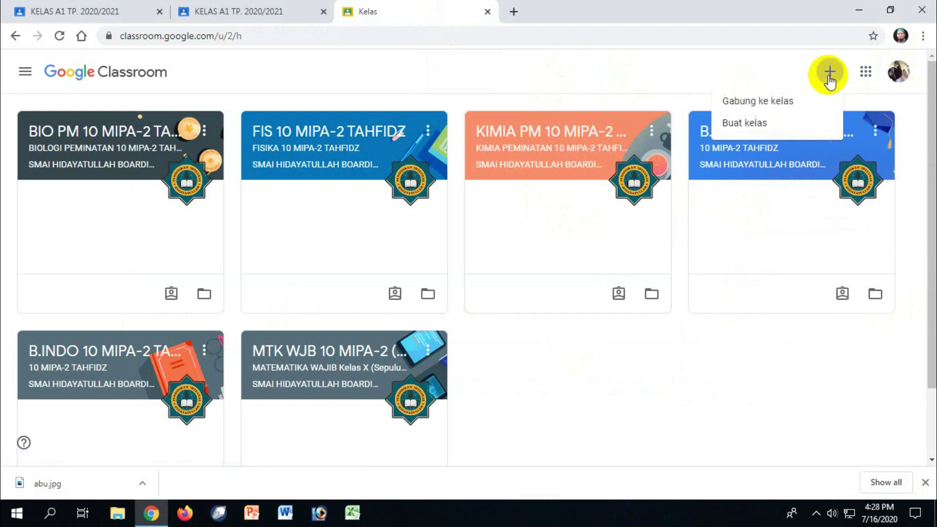
pyautogui.click(783, 102)
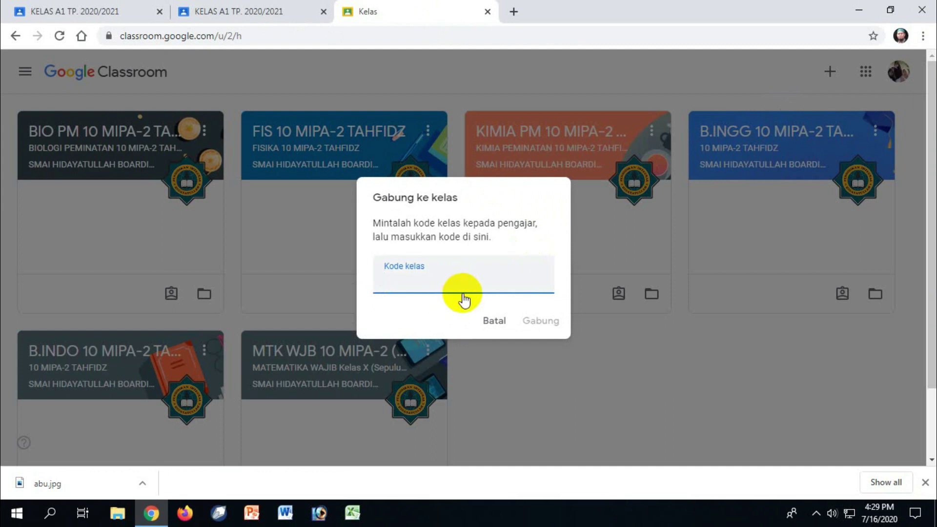
pyautogui.hotkey('ctrl', 'v')
pyautogui.click(542, 323)
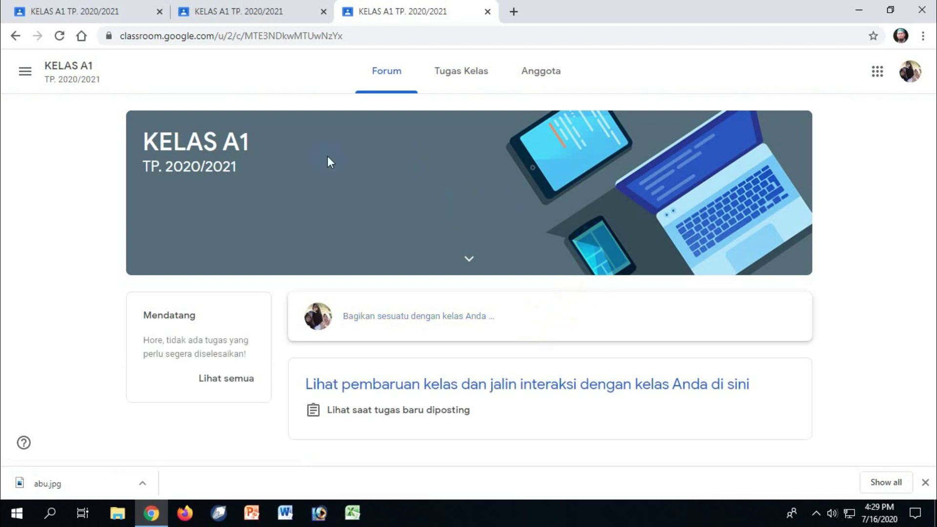
# - In the teacher account, change the KELAS A1 theme to the blue General gallery image with the pencil and school bag
pyautogui.click(673, 197)
pyautogui.click(111, 14)
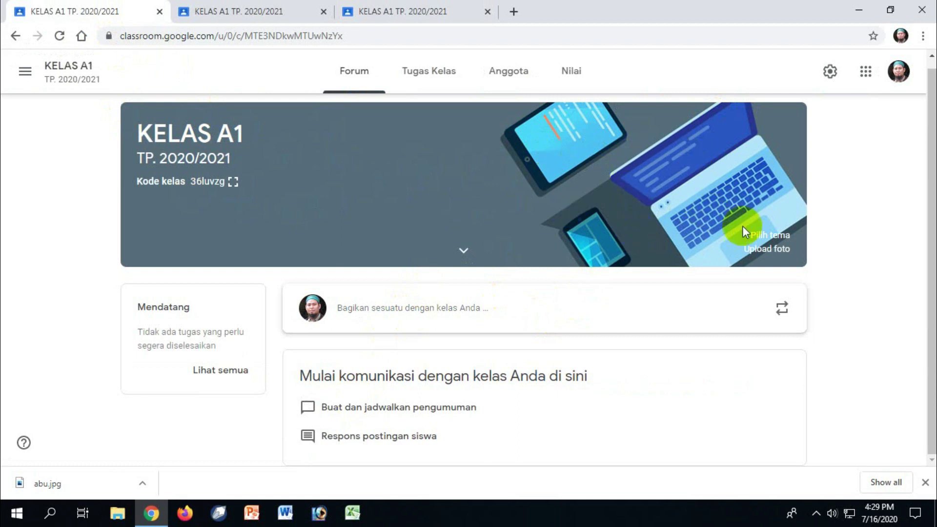
pyautogui.click(779, 236)
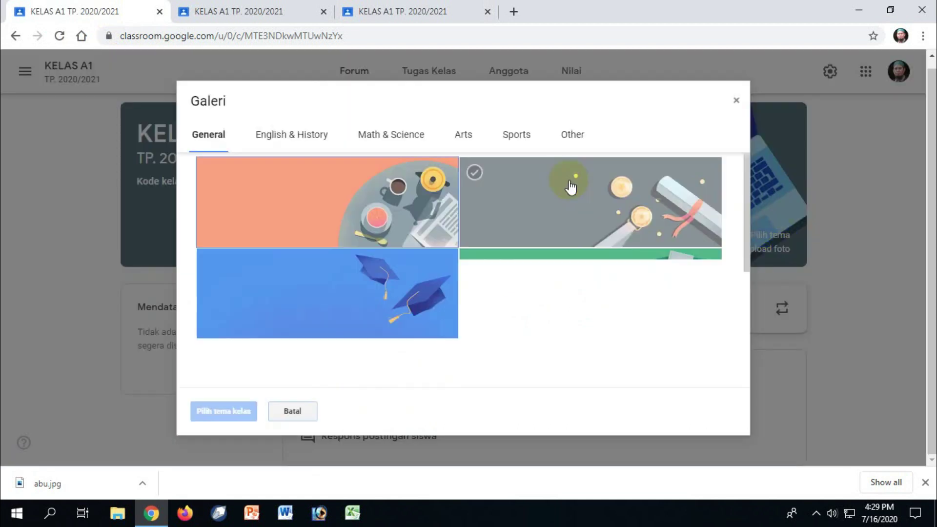
pyautogui.moveTo(745, 173); pyautogui.dragTo(748, 300)
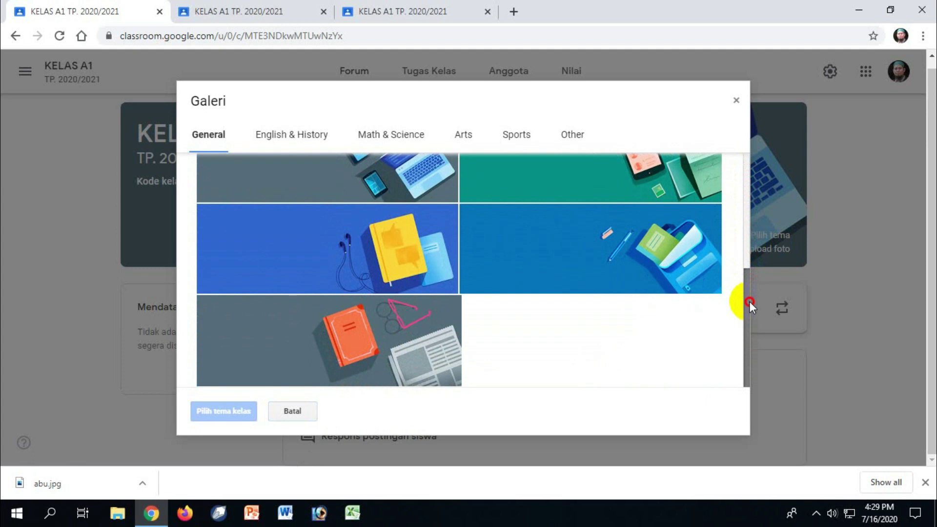
pyautogui.click(705, 266)
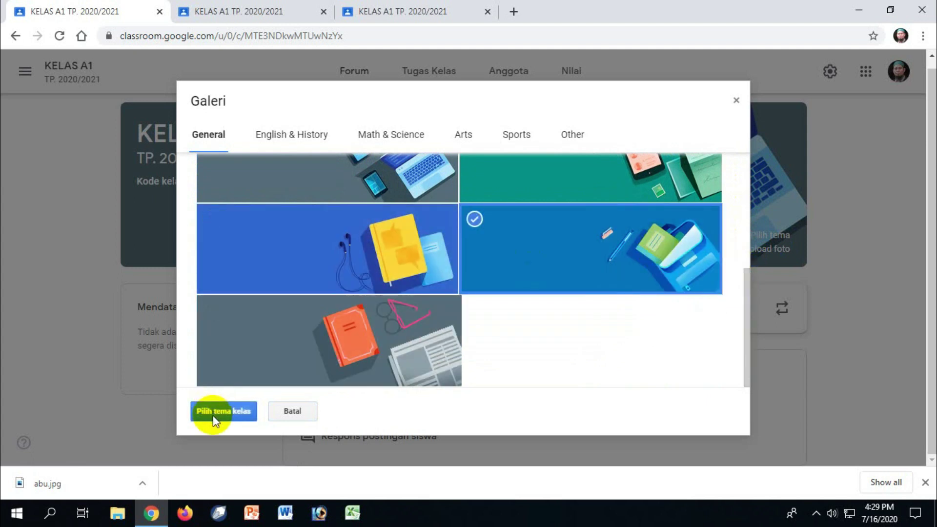
pyautogui.click(214, 415)
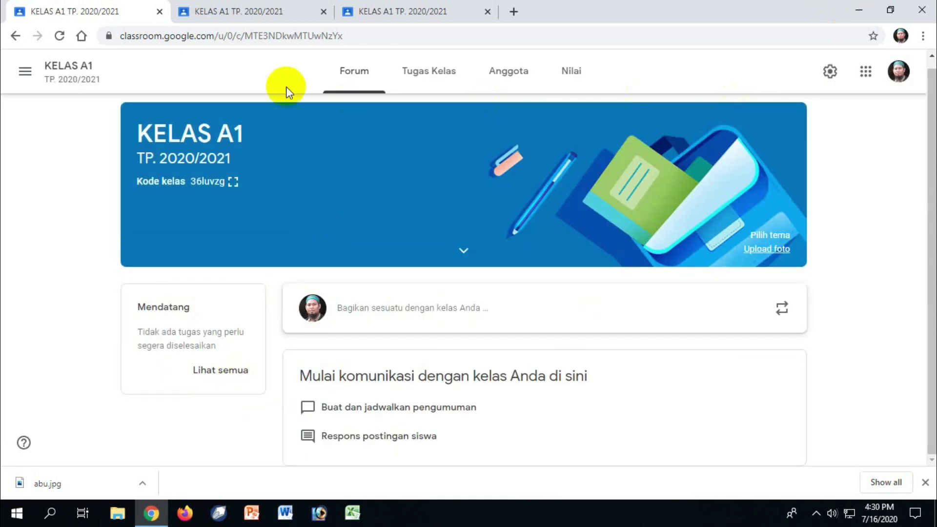
# - Reload the KELAS A1 page in both student accounts to apply the new class theme
pyautogui.click(252, 13)
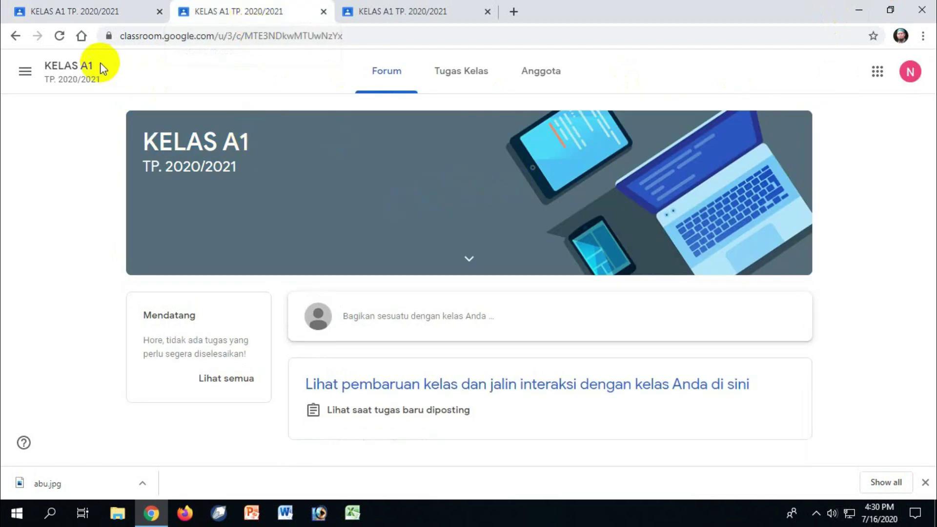
pyautogui.click(60, 36)
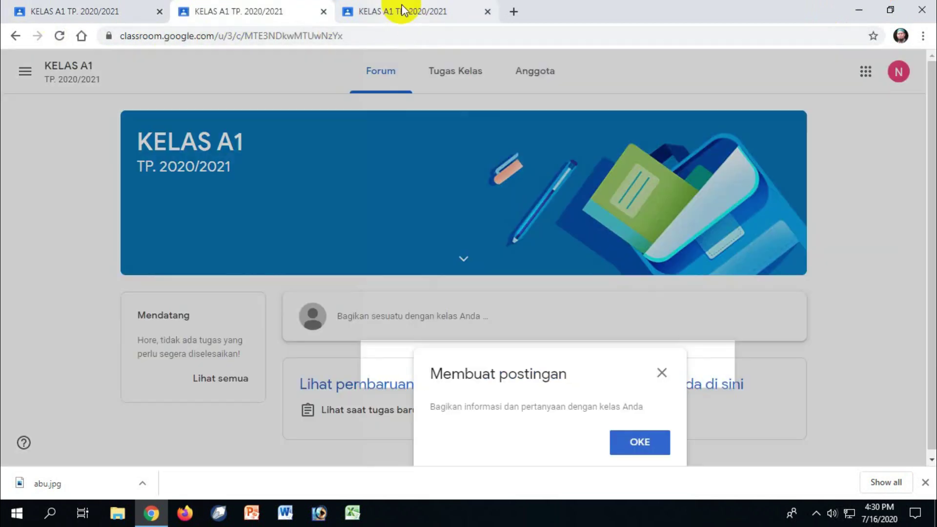
pyautogui.click(400, 11)
pyautogui.click(61, 39)
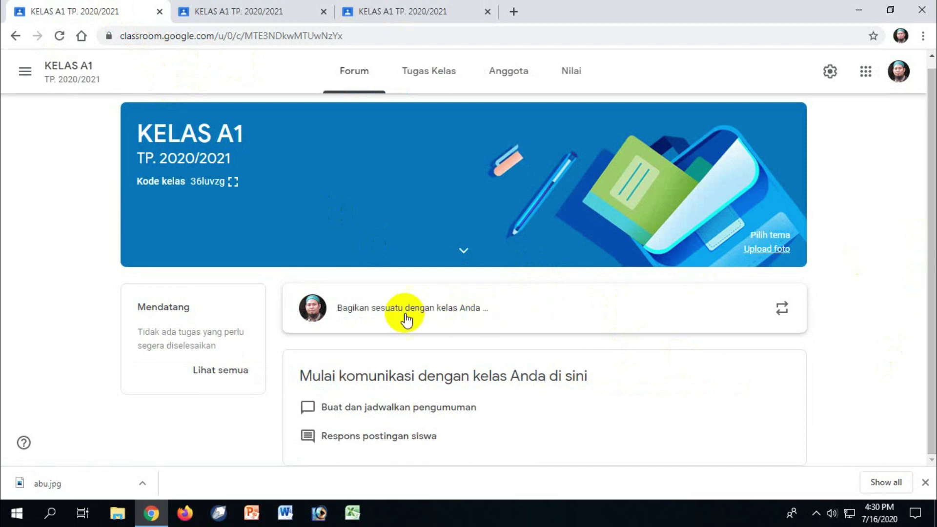
# - In the teacher account, write an announcement to all students of KELAS A1 reading "Aslkm apa kabar semua?", checking the list of recipients
pyautogui.click(368, 309)
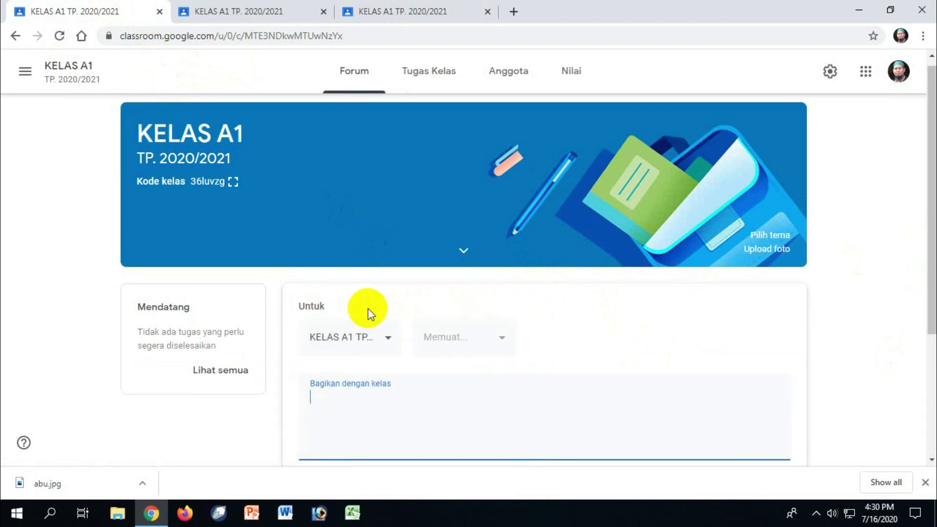
pyautogui.click(503, 347)
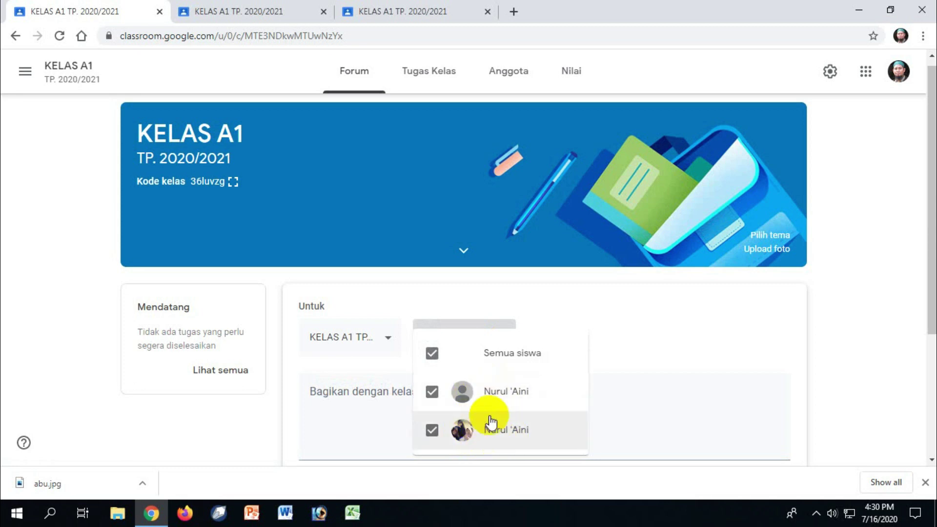
pyautogui.click(634, 347)
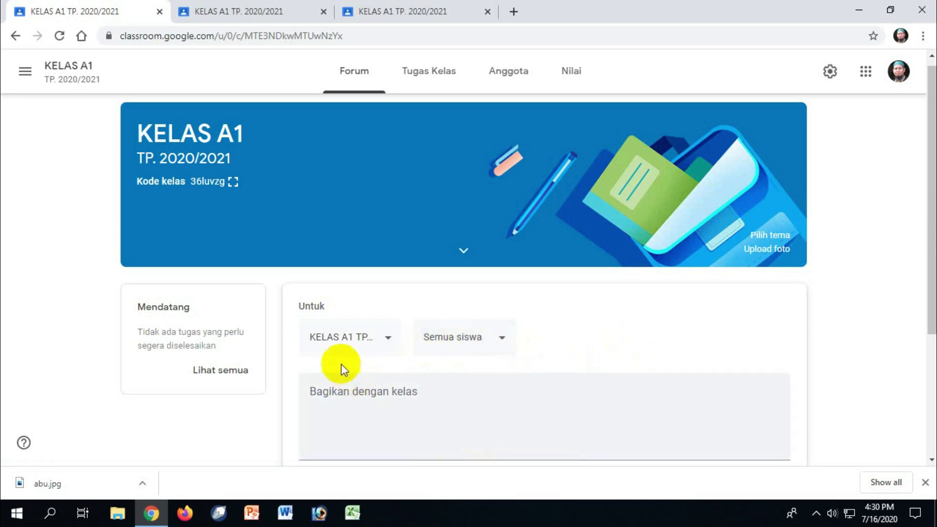
pyautogui.click(336, 390)
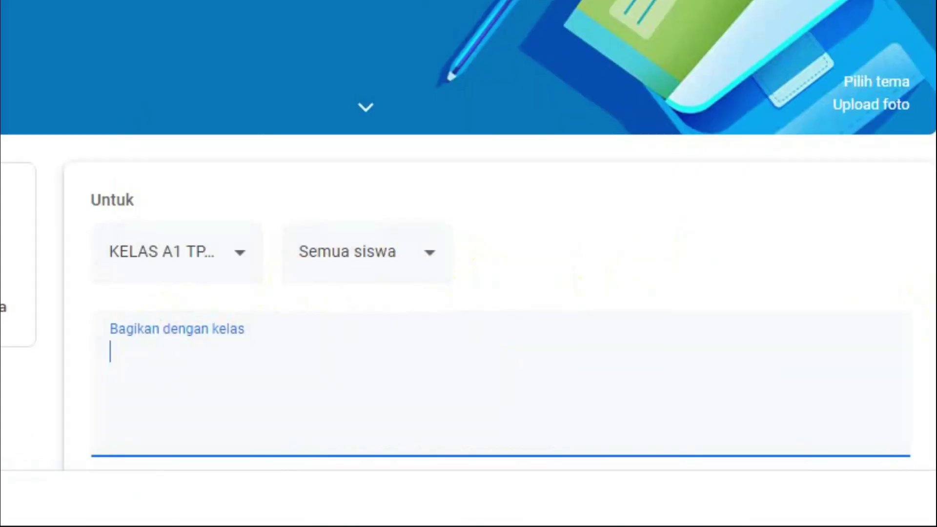
pyautogui.scroll(-3, 928, 293)
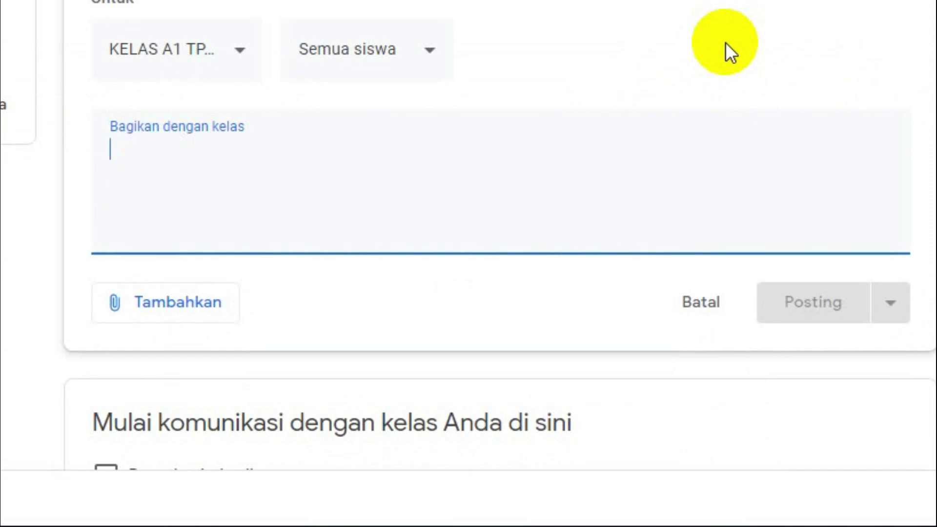
pyautogui.write('As')
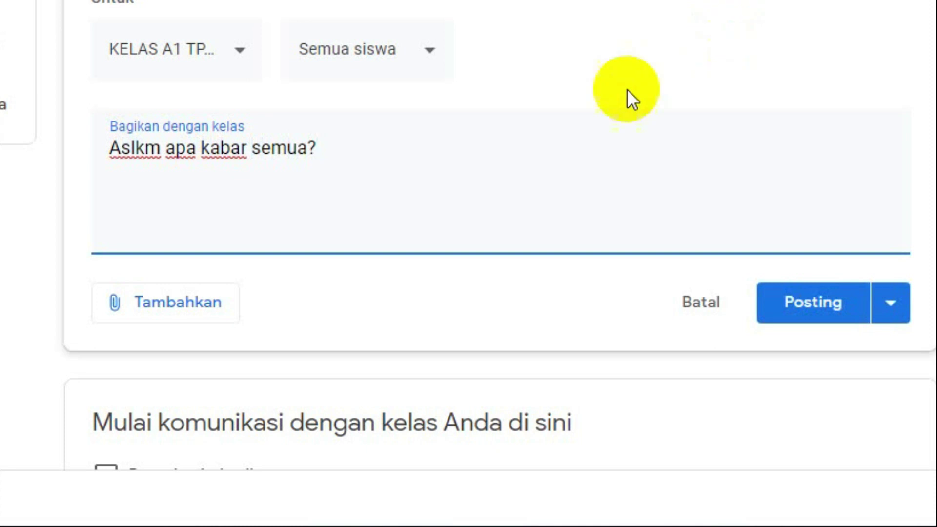
# - Examine the attachment options for the announcement and post it to the class without an attachment
pyautogui.click(175, 315)
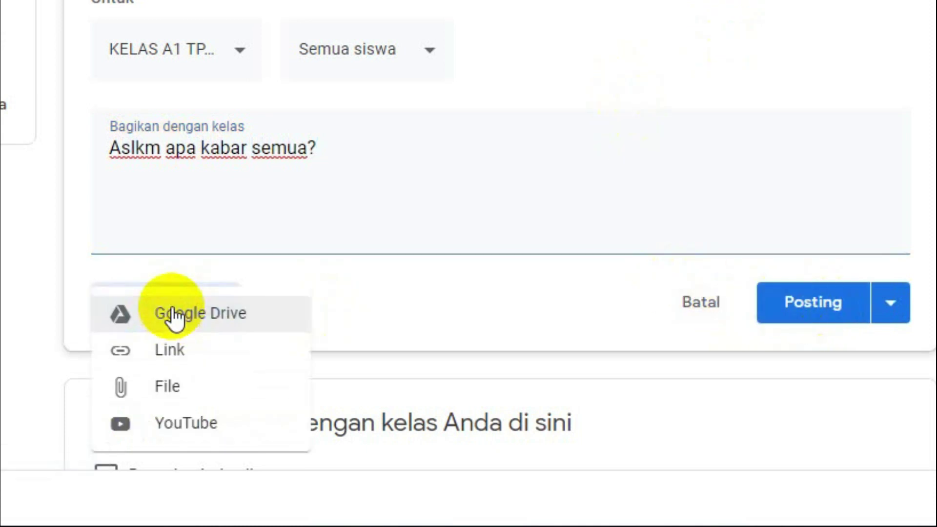
pyautogui.scroll(-2, 156, 272)
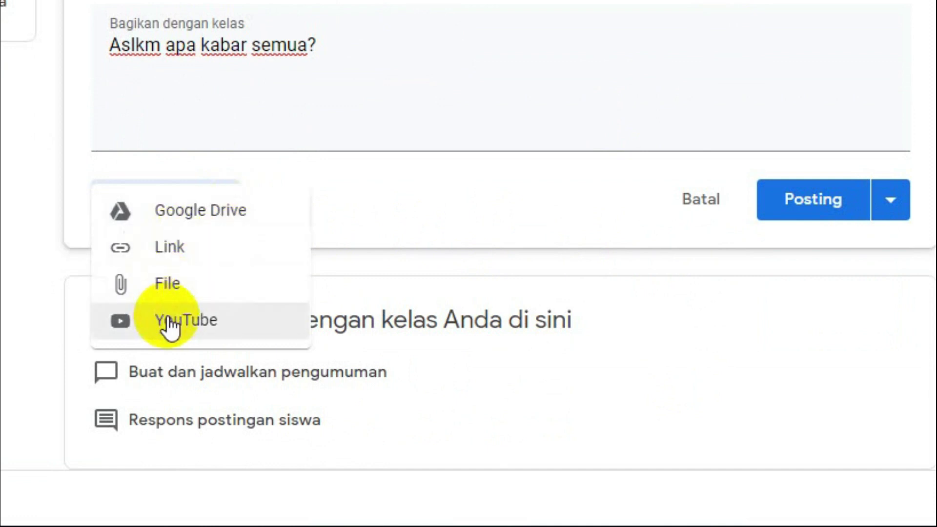
pyautogui.click(546, 224)
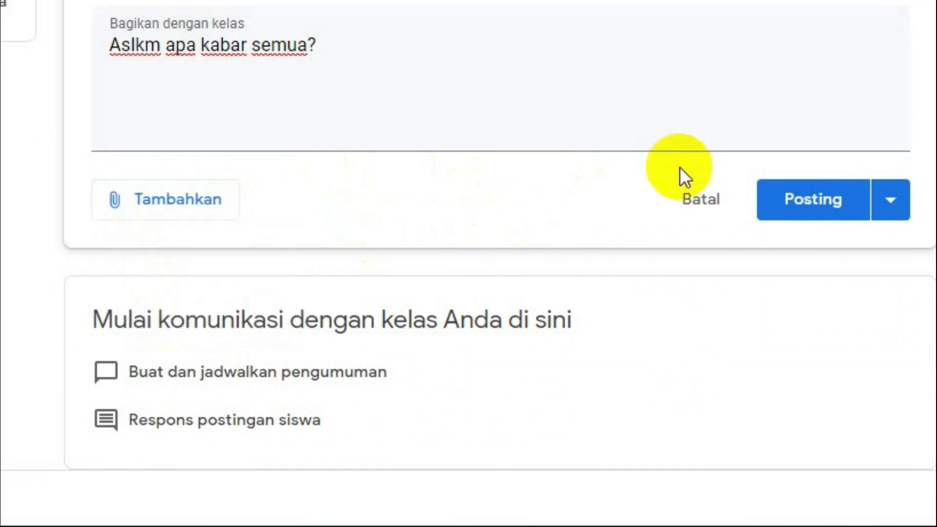
pyautogui.click(790, 207)
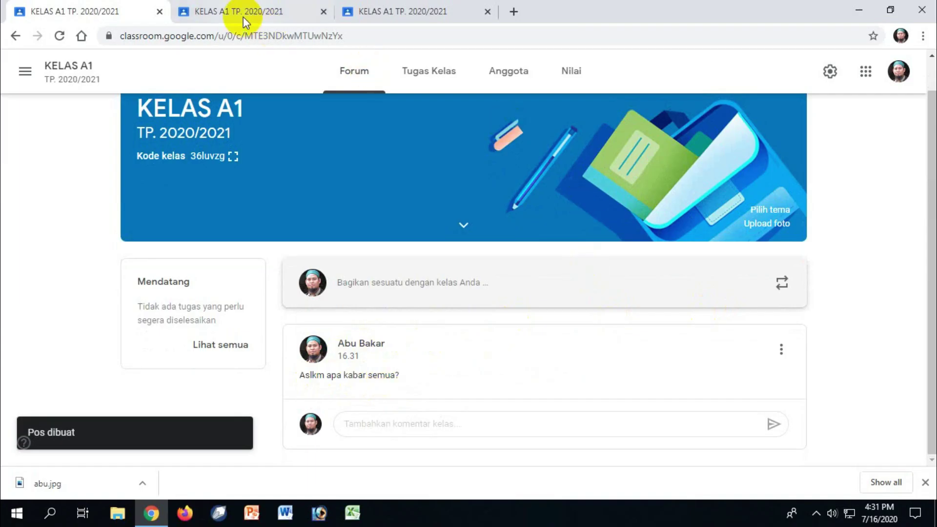
# - In the first student account, dismiss the posting tip and reload the KELAS A1 page to view the teacher's announcement
pyautogui.click(244, 13)
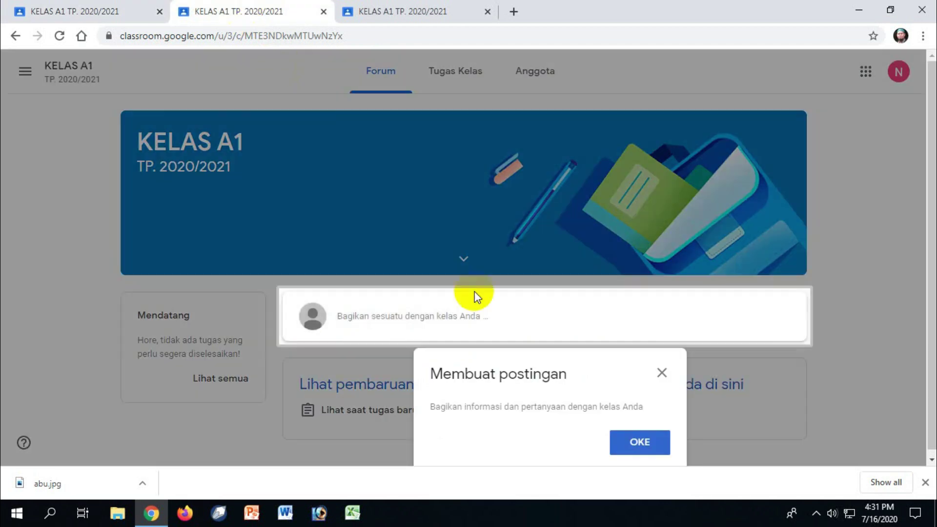
pyautogui.moveTo(932, 208); pyautogui.dragTo(932, 277)
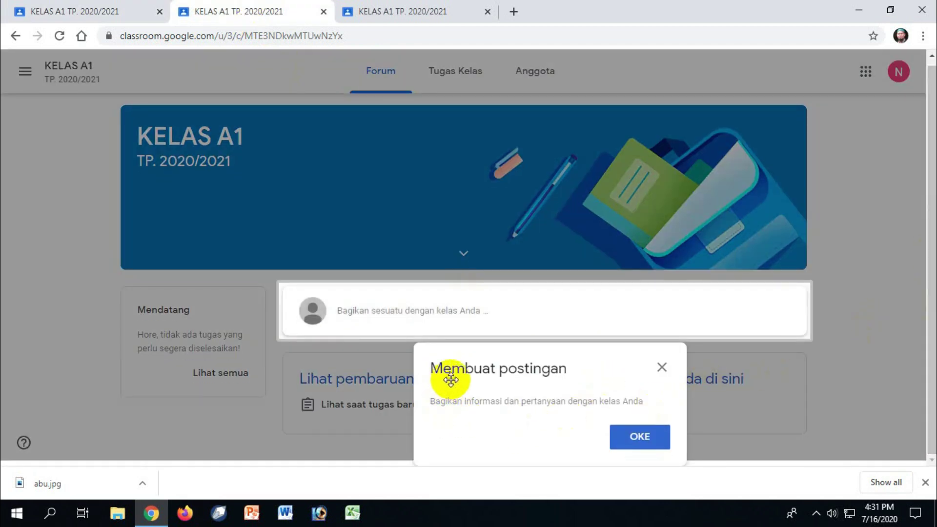
pyautogui.click(640, 437)
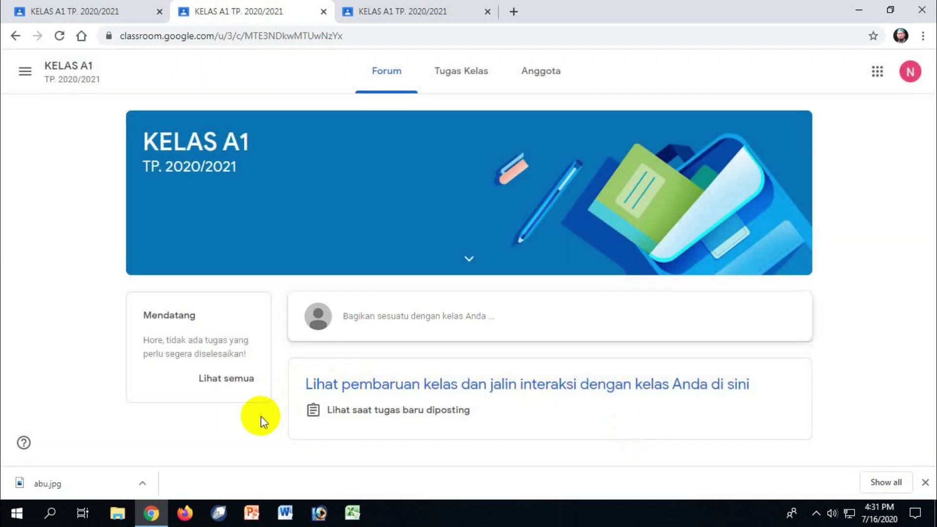
pyautogui.click(211, 201)
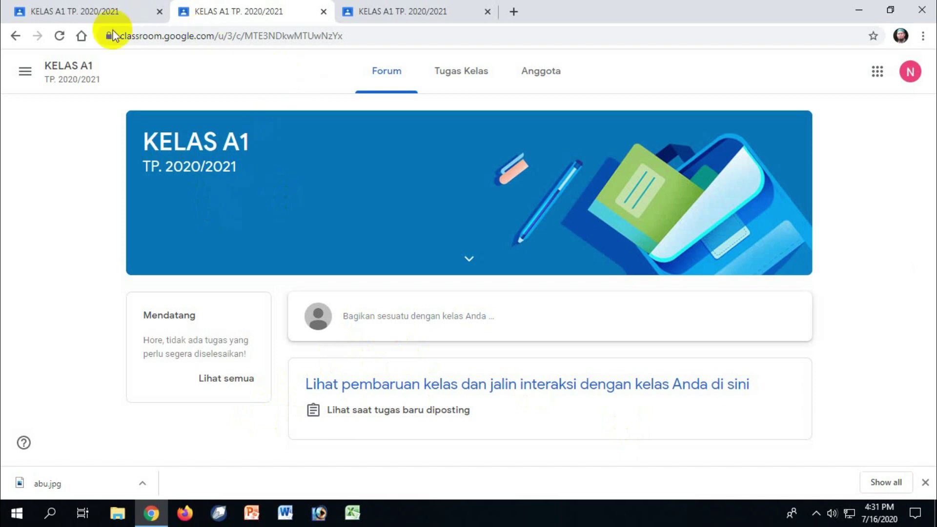
pyautogui.click(60, 35)
pyautogui.click(403, 238)
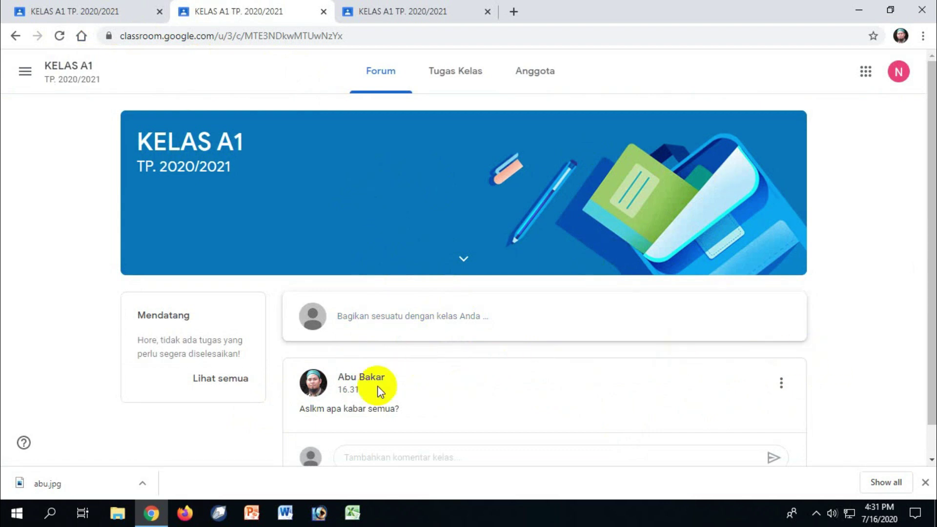
# - Reload the KELAS A1 page in the second student account and compare its forum with the first student's
pyautogui.click(418, 20)
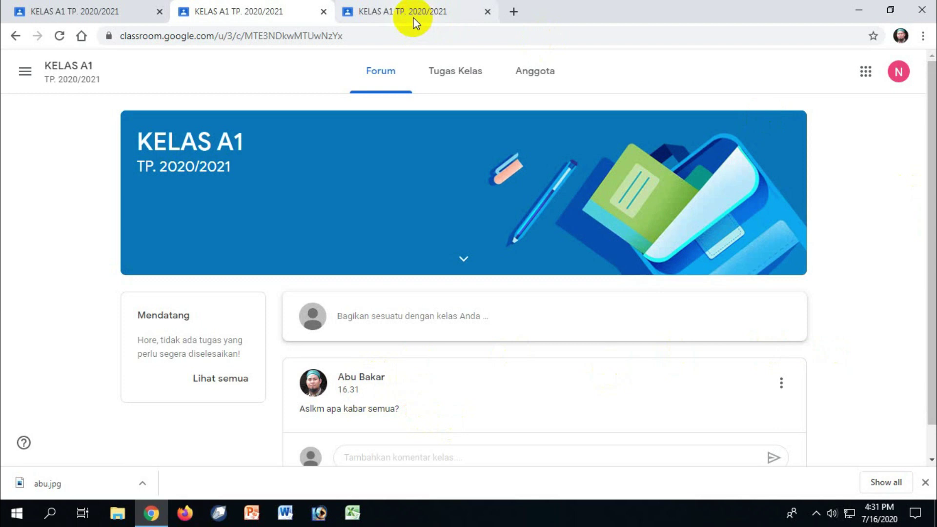
pyautogui.click(63, 40)
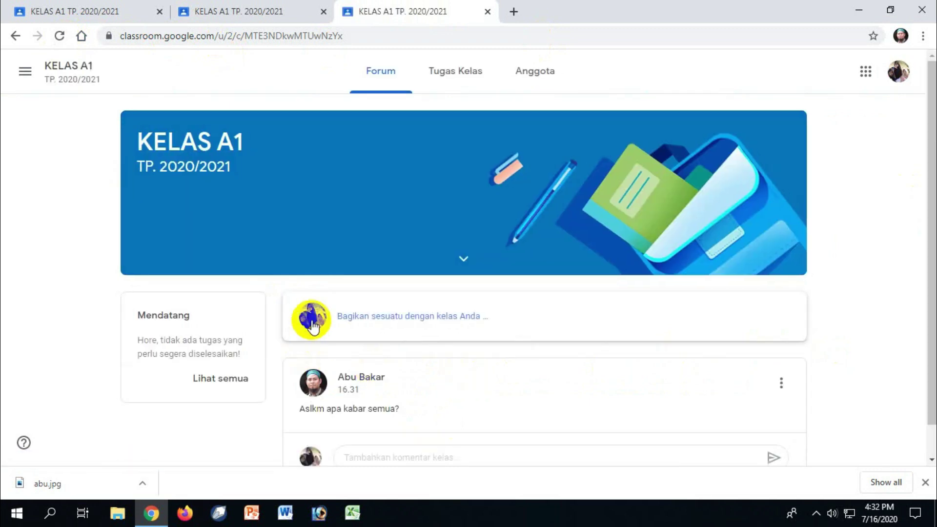
pyautogui.click(235, 10)
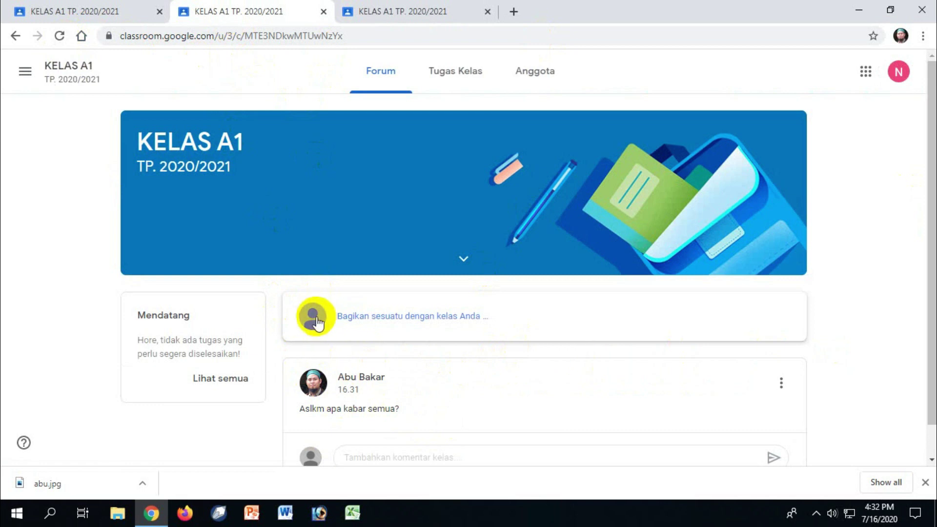
# - In the teacher account, add a topic named PRESENSI to the classwork (Tugas Kelas) of KELAS A1
pyautogui.hotkey('ctrl', 'shift', 'Tab')
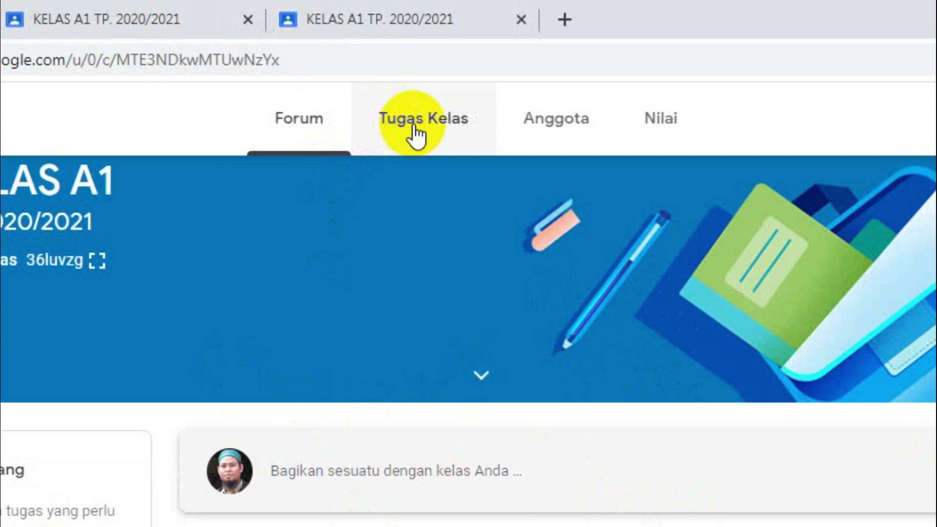
pyautogui.click(414, 126)
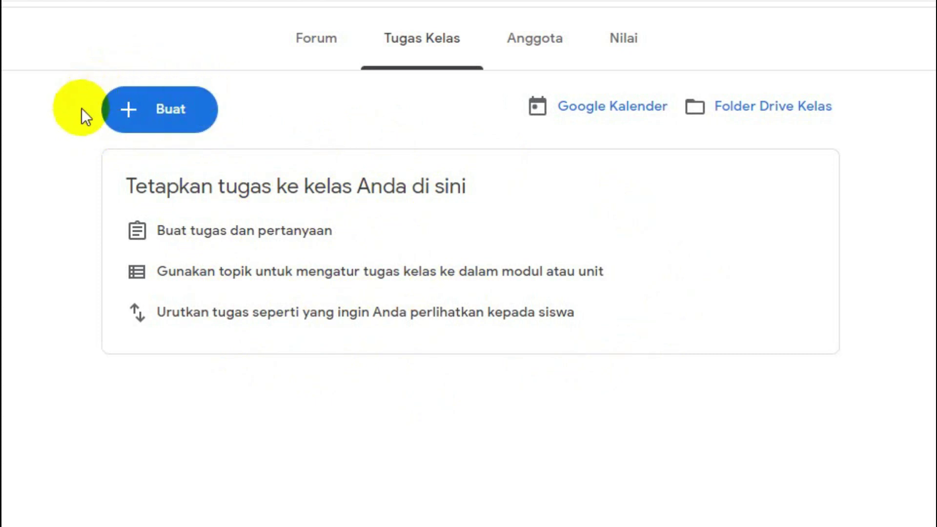
pyautogui.click(153, 121)
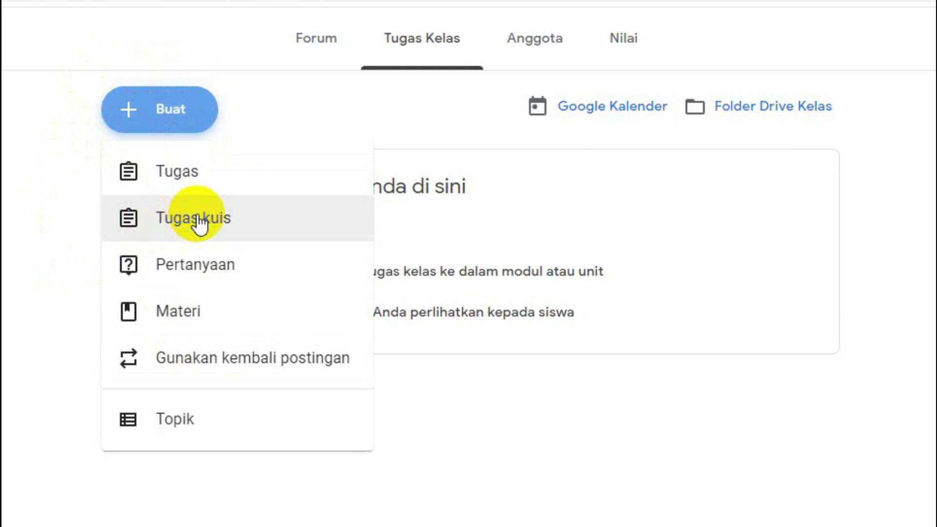
pyautogui.click(177, 423)
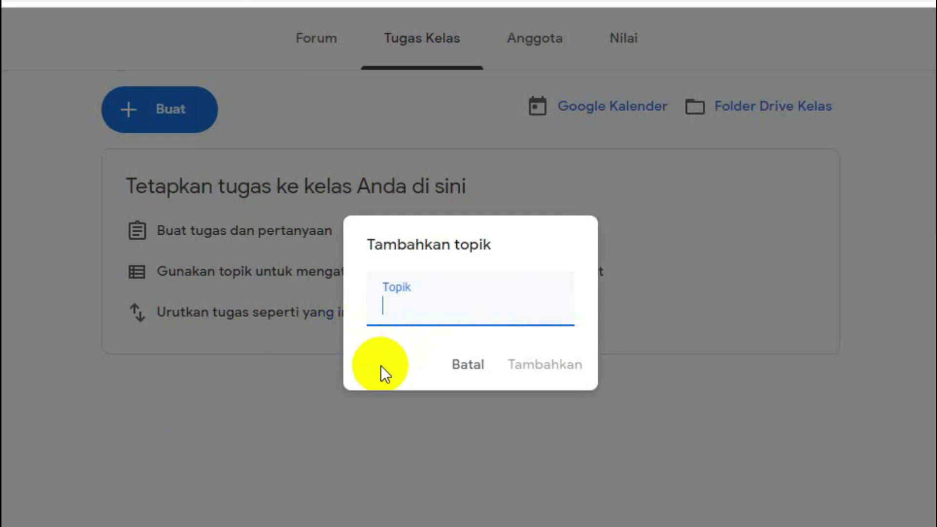
pyautogui.write('AB')
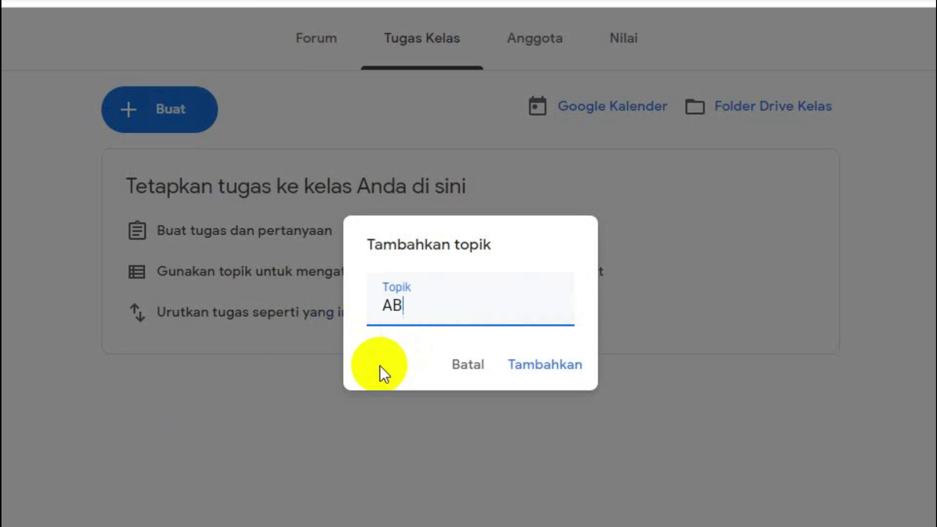
pyautogui.write('SENSI')
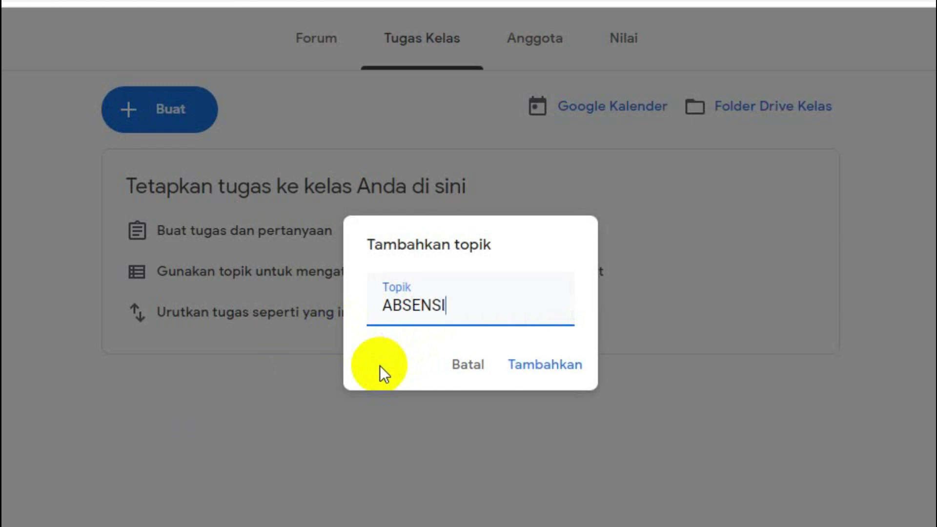
pyautogui.hotkey('ctrl', 'a')
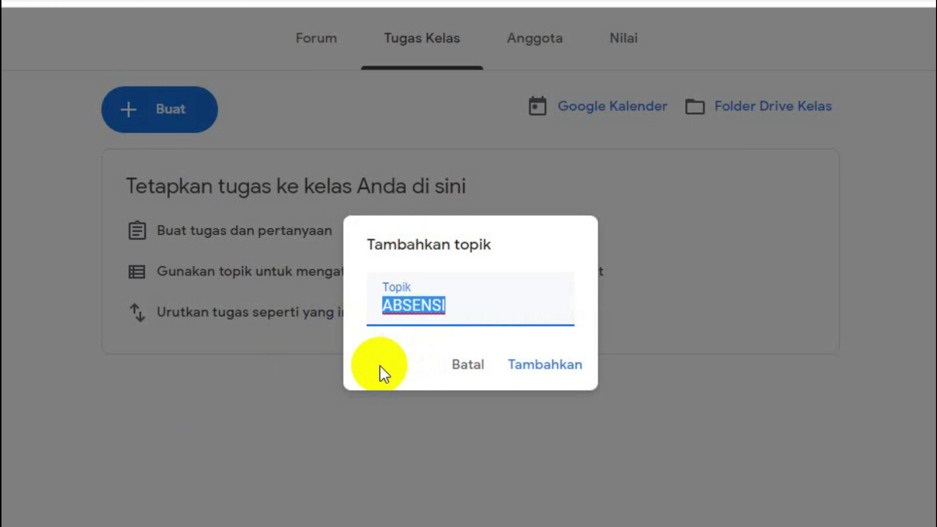
pyautogui.write('PRESENSI')
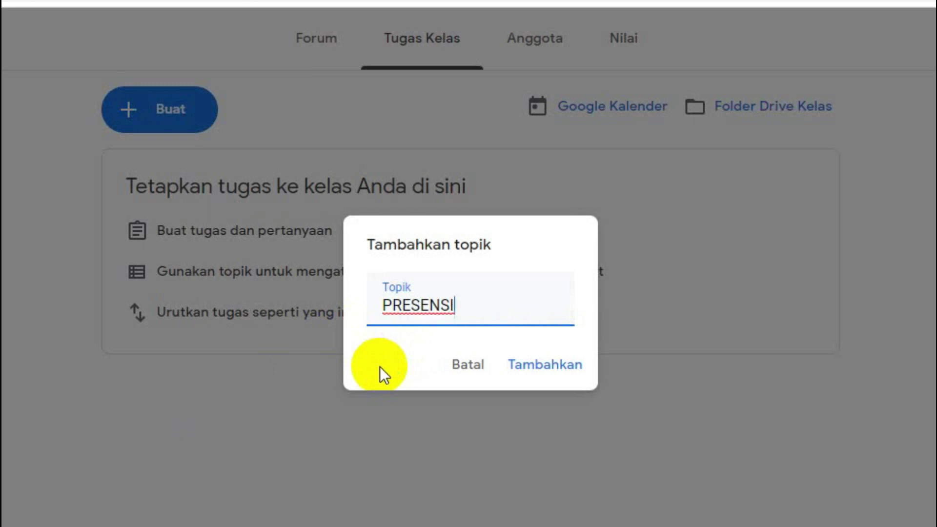
pyautogui.click(555, 379)
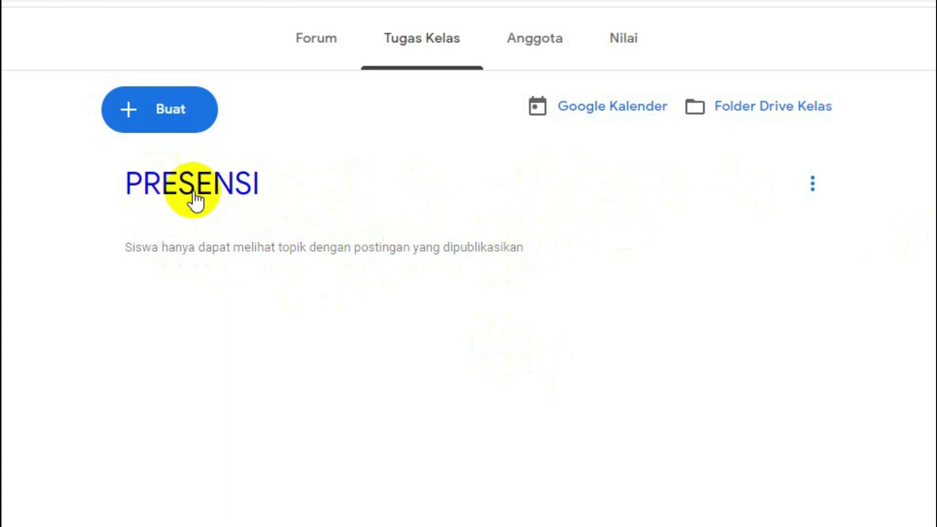
# - Create a classwork question titled "PRESEN DAFTAR HADIR" with the instructions "Silakan Isi Daftar Hadir Berikut", dismissing the introductory tips
pyautogui.click(171, 118)
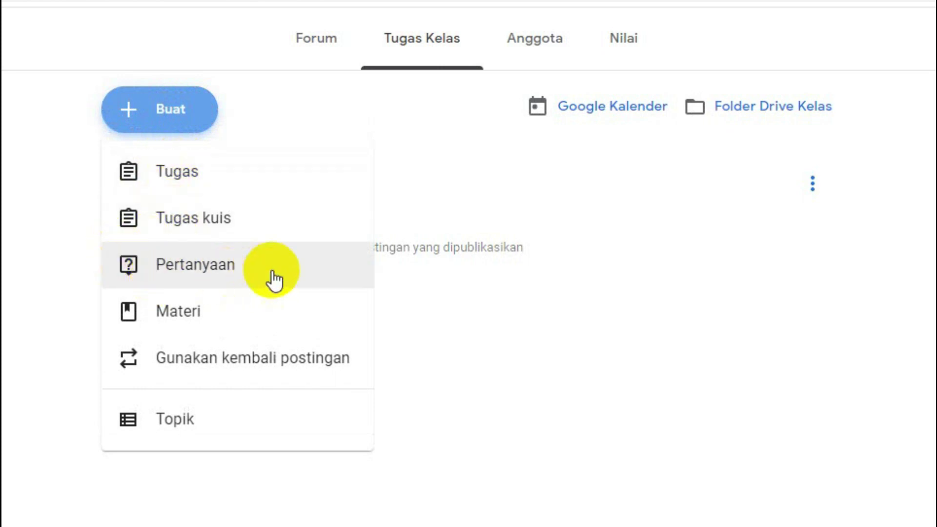
pyautogui.click(188, 274)
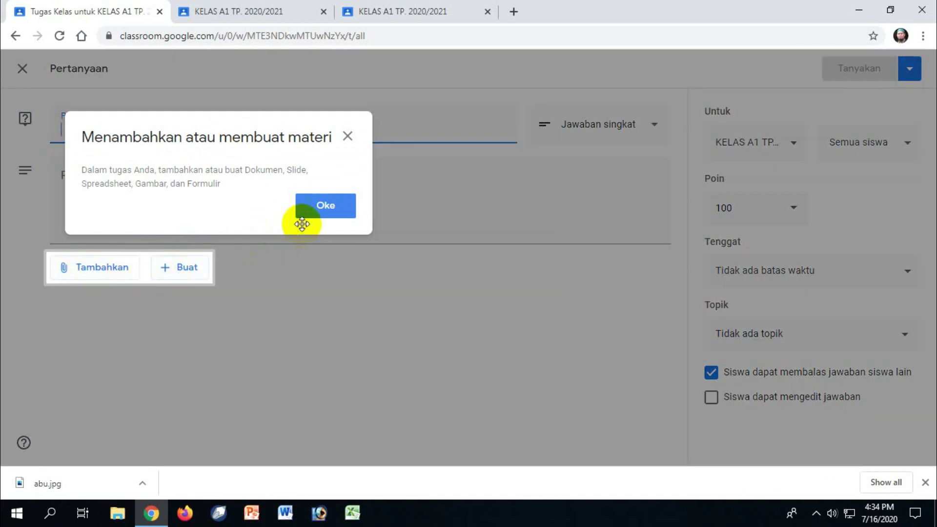
pyautogui.click(323, 215)
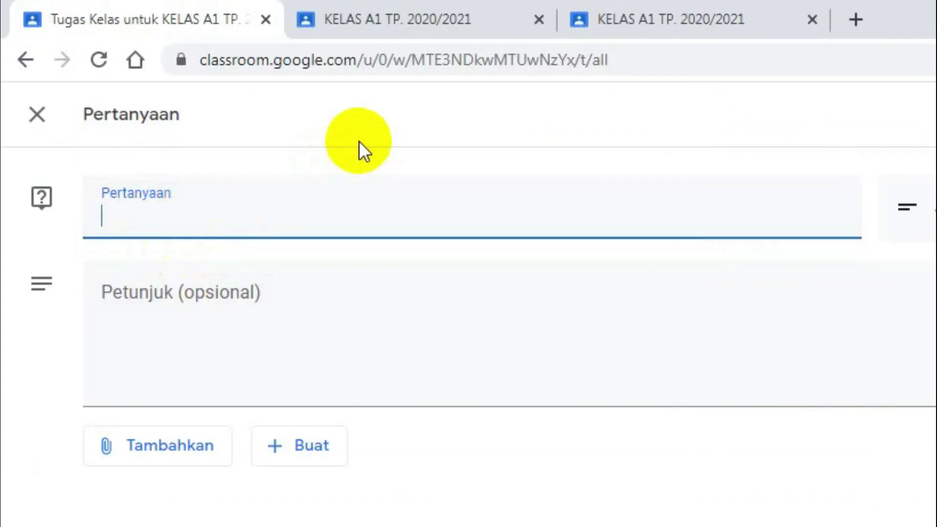
pyautogui.write('PRESEN')
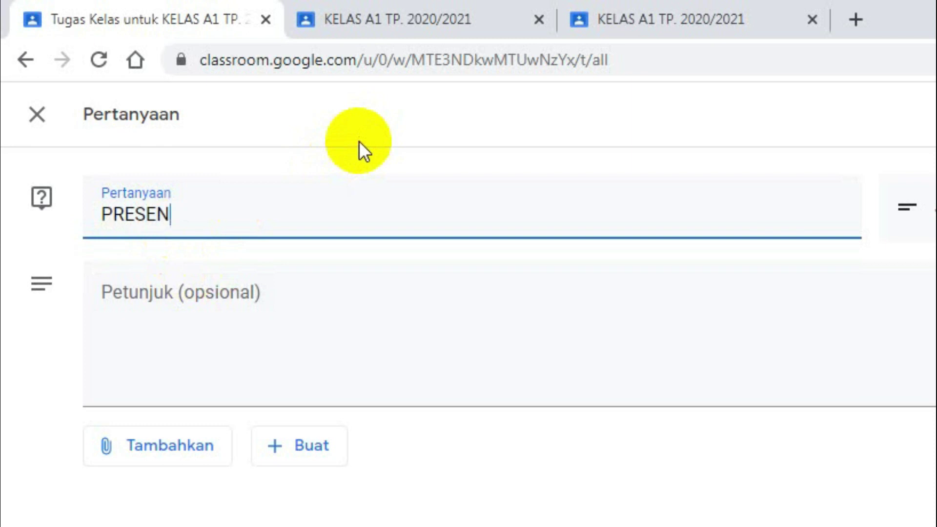
pyautogui.write(' DAFTAR HADIR')
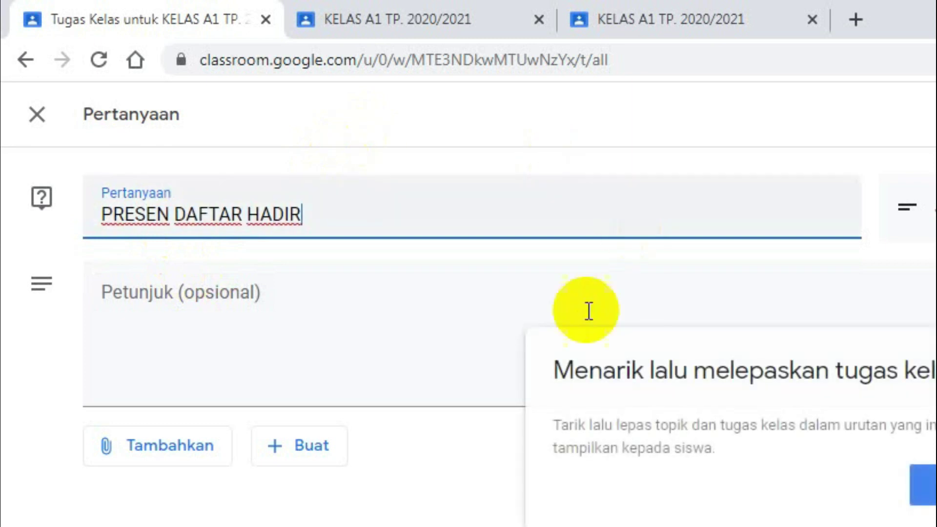
pyautogui.click(923, 485)
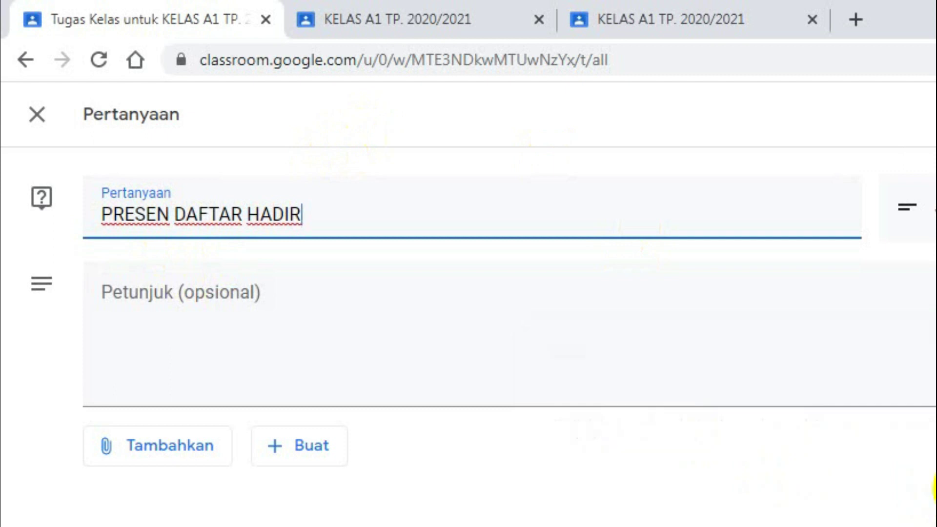
pyautogui.click(272, 294)
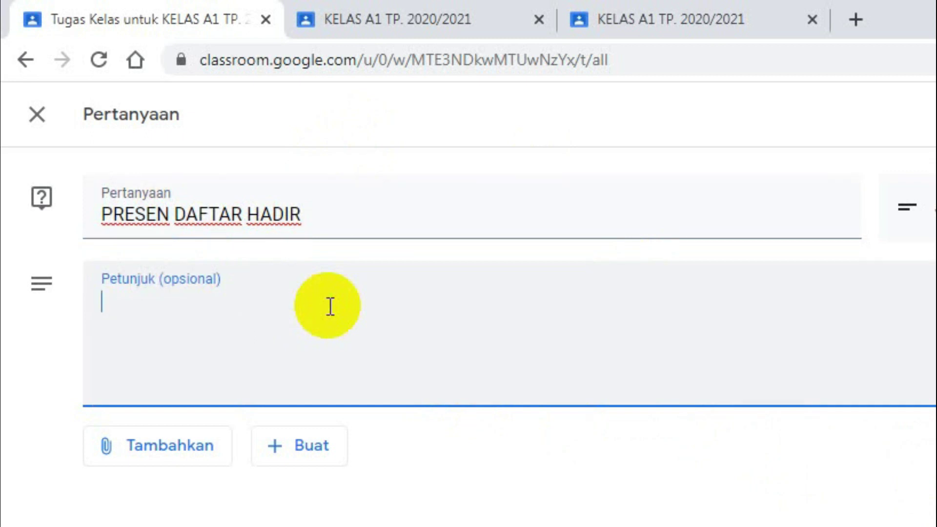
pyautogui.write('Silakan Isi Daftar Hadir Berikut')
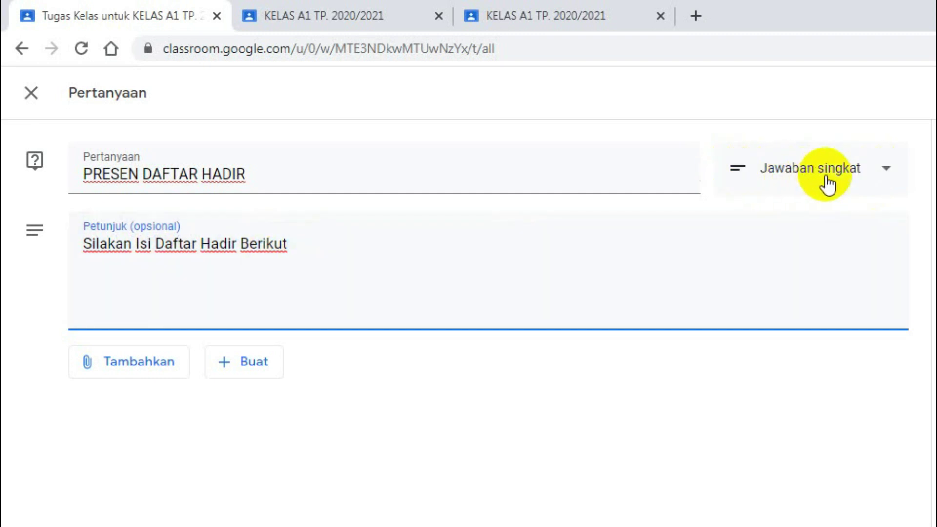
# - Make the question multiple choice (Pilihan ganda), with "Hadir" as the first option and a second option starting with "Sak"
pyautogui.click(885, 178)
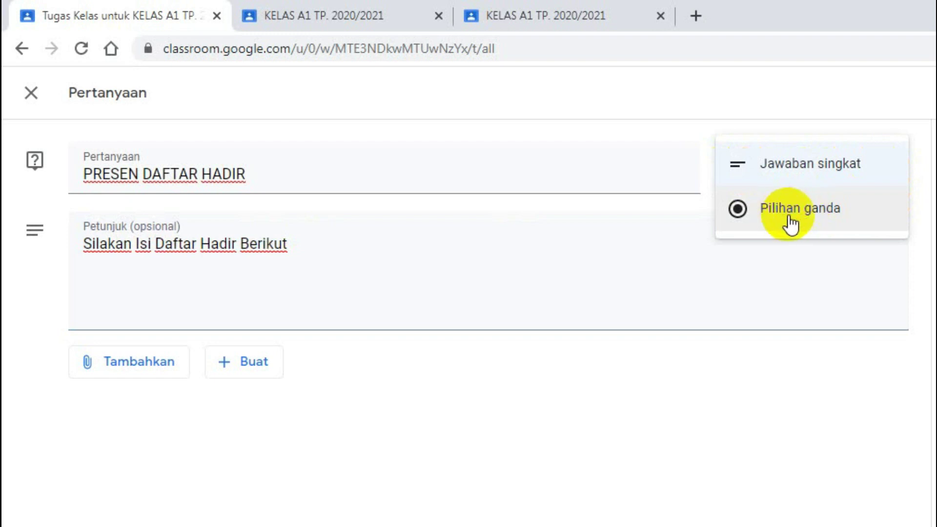
pyautogui.click(801, 217)
pyautogui.click(188, 354)
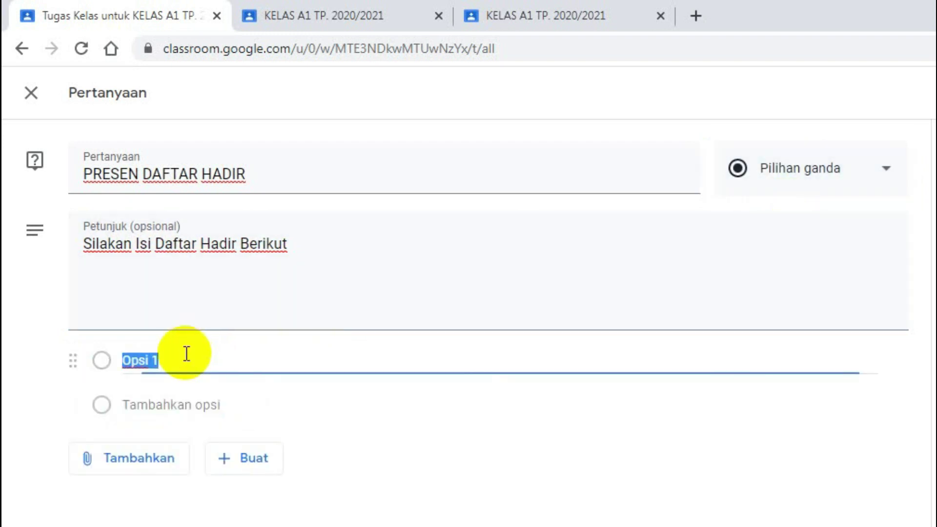
pyautogui.write('Hadir')
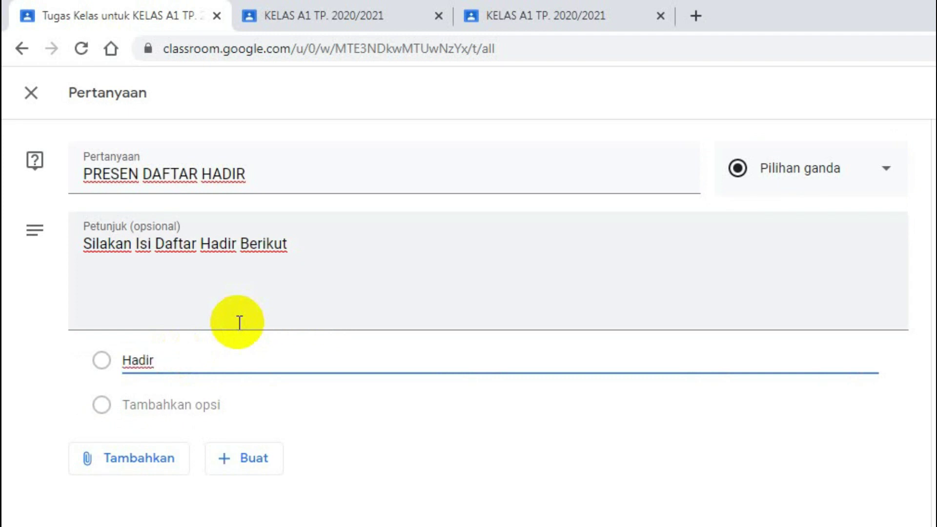
pyautogui.click(176, 406)
pyautogui.write('Sak')
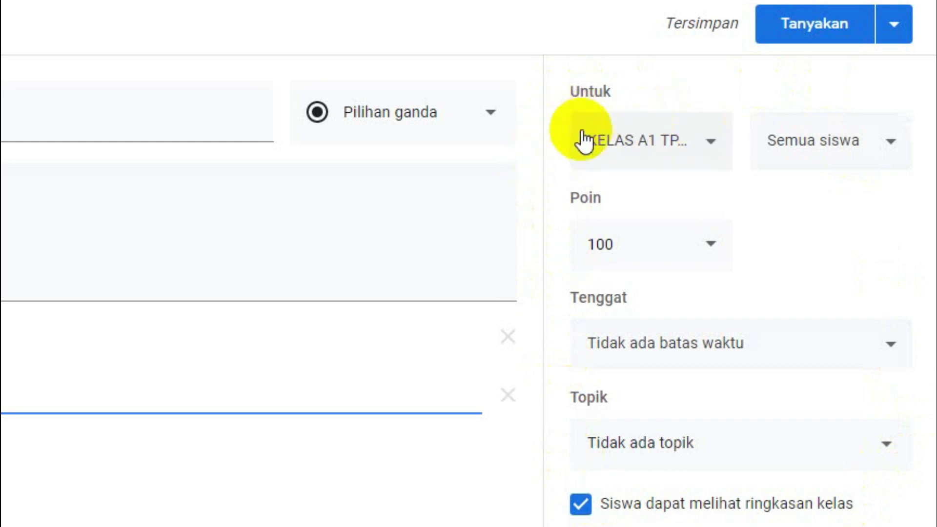
# - Check the question's class and student recipients, keeping KELAS A1 and all students, and set its points to Tidak dinilai
pyautogui.click(713, 149)
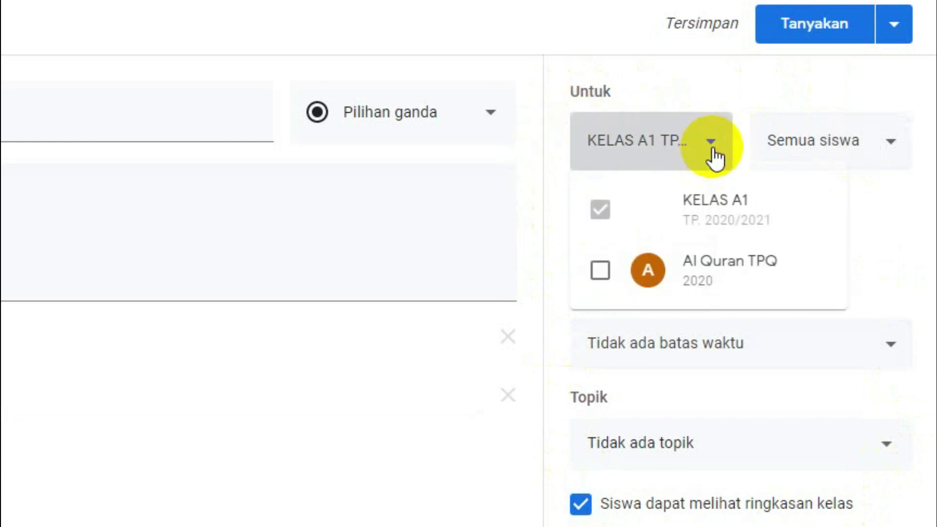
pyautogui.click(735, 82)
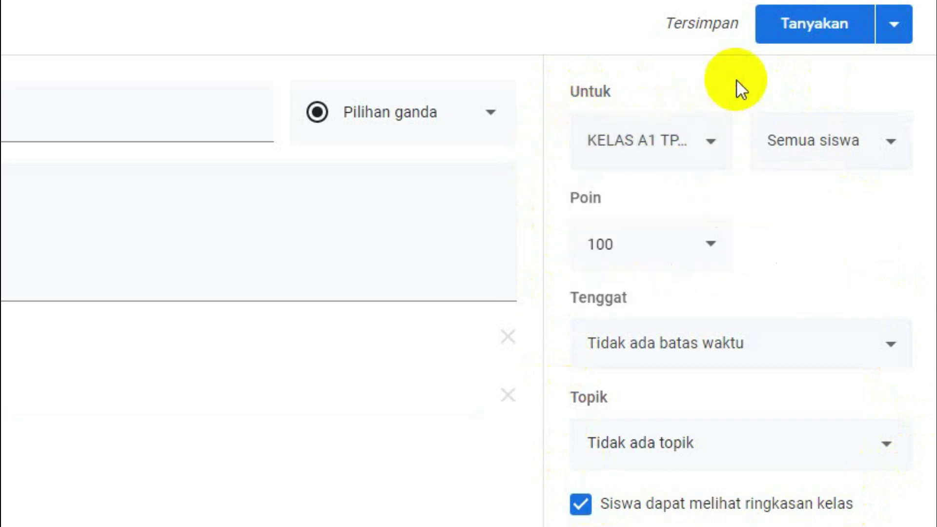
pyautogui.click(890, 155)
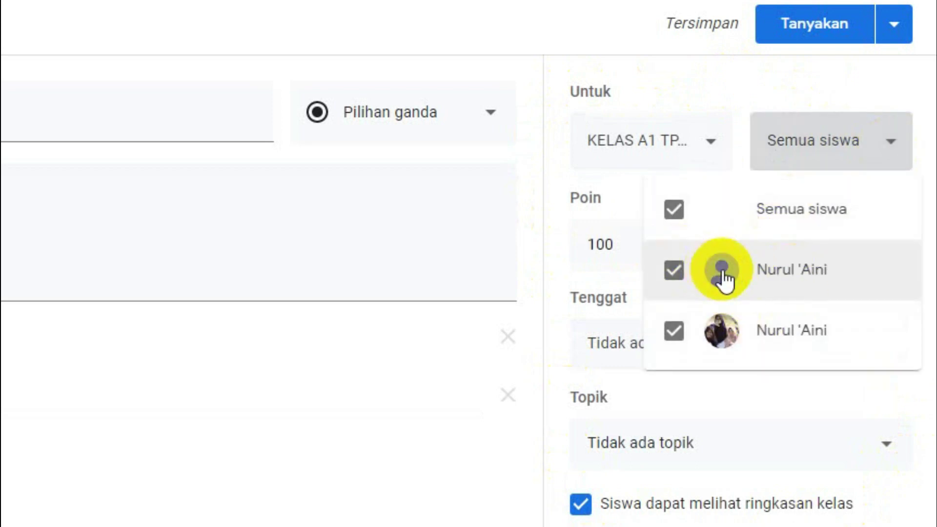
pyautogui.click(748, 90)
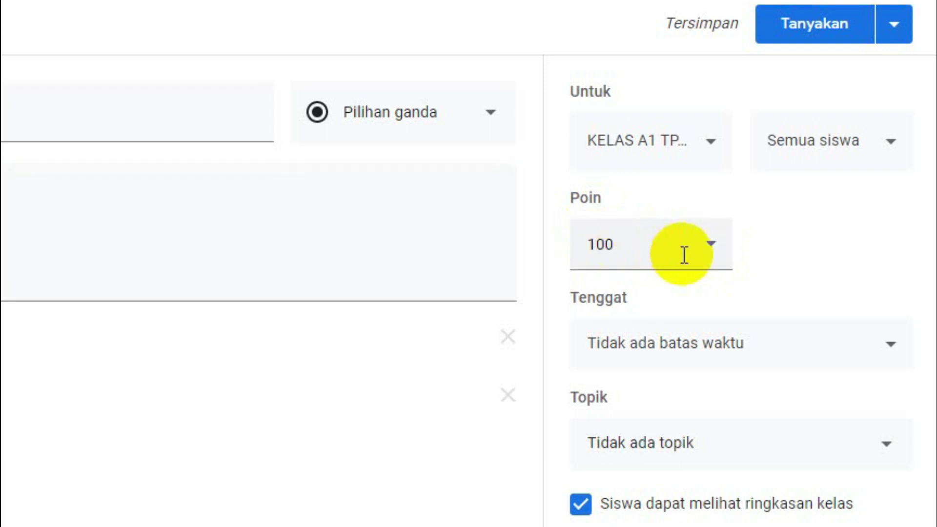
pyautogui.click(709, 254)
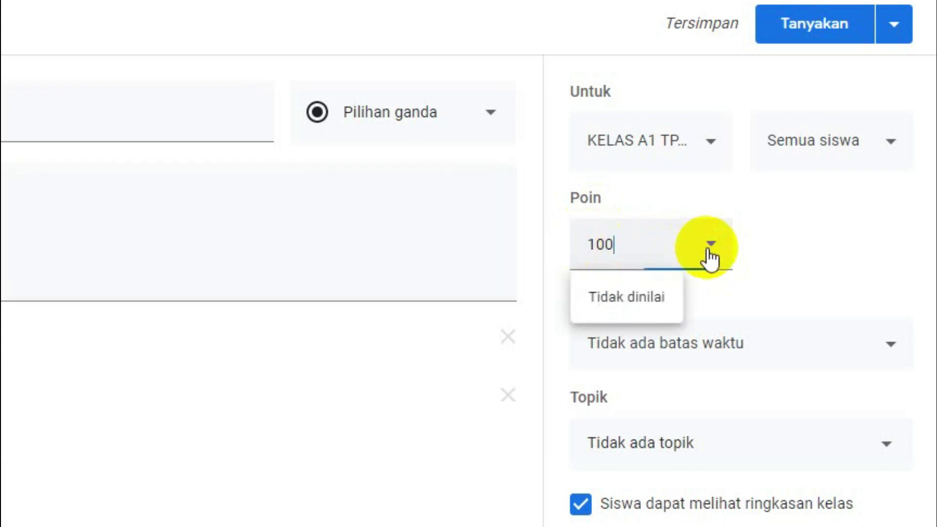
pyautogui.click(626, 299)
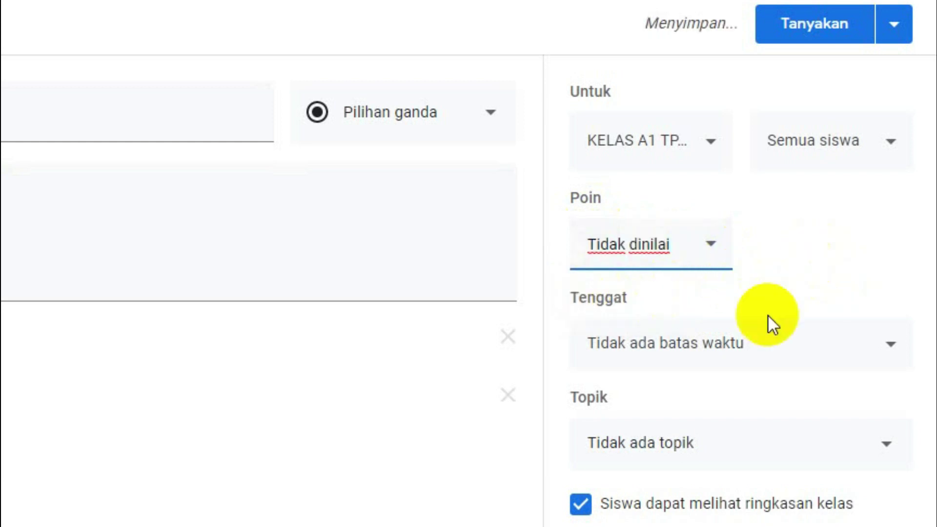
# - Set the question's deadline (Tenggat) to 17 Jul 2020 at 23.59
pyautogui.click(893, 350)
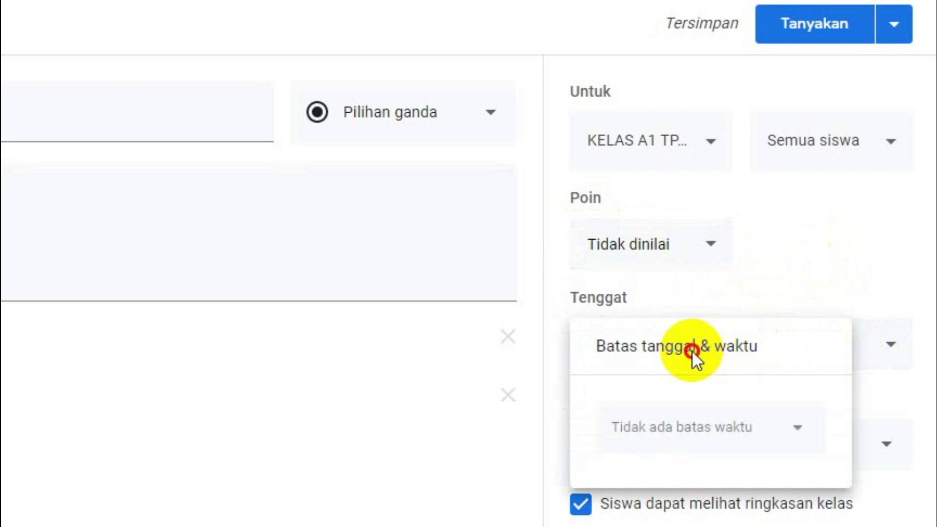
pyautogui.click(687, 439)
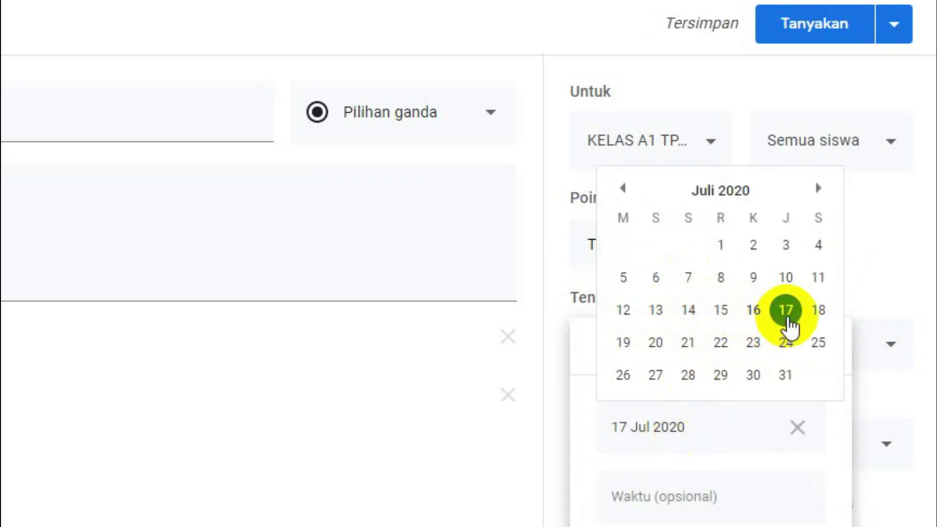
pyautogui.click(787, 315)
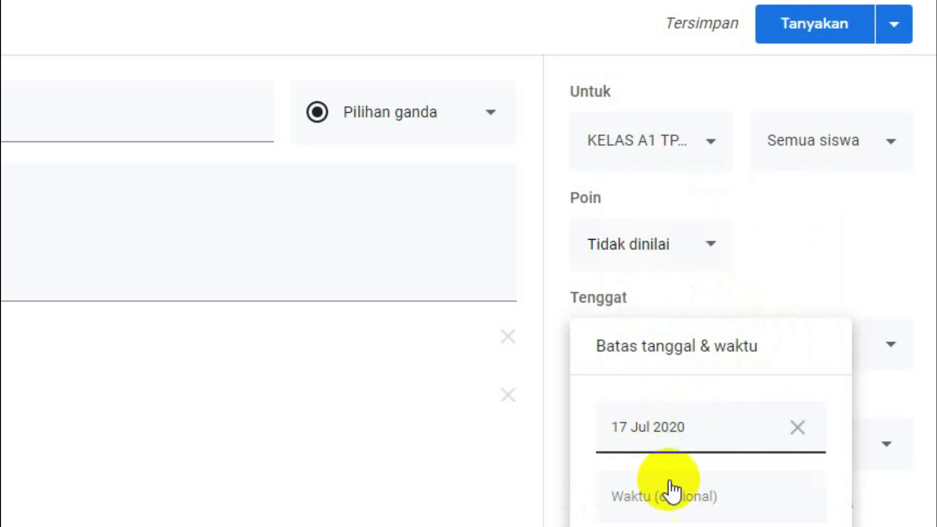
pyautogui.click(663, 501)
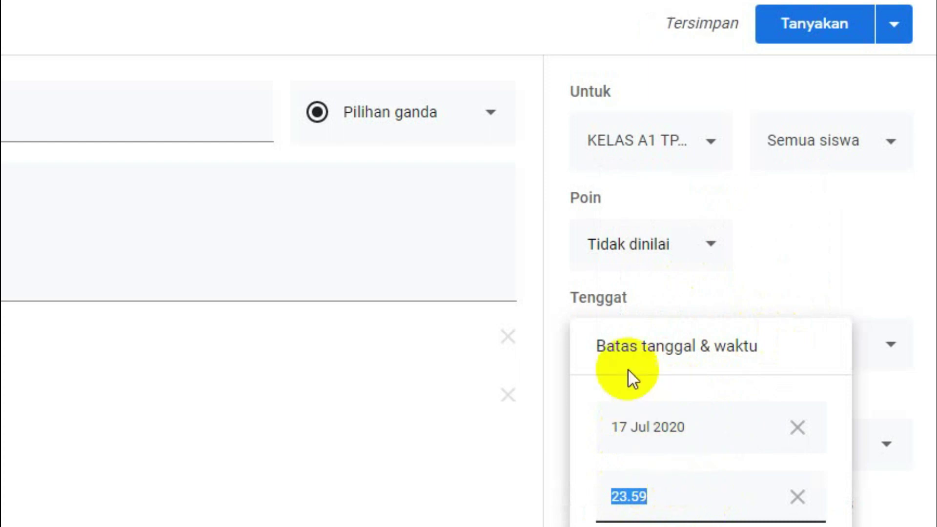
pyautogui.click(801, 255)
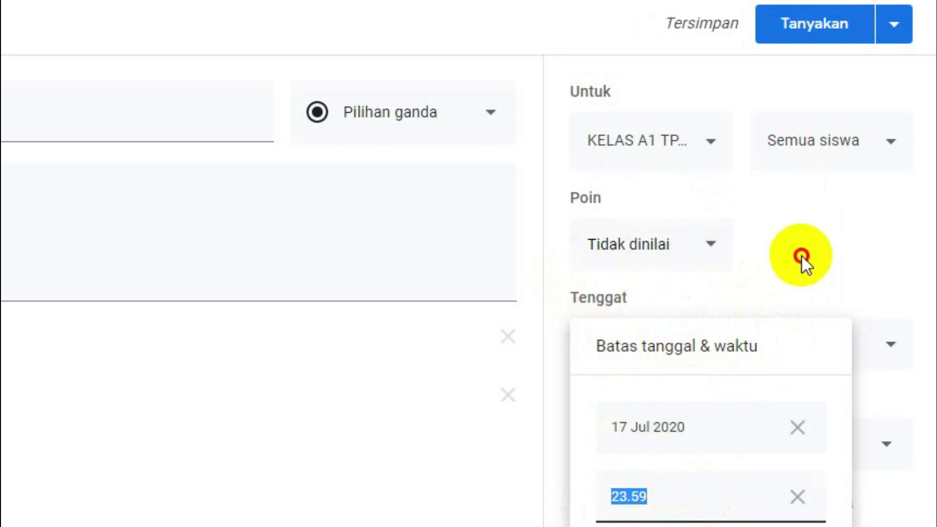
# - Clear the question's deadline date and time, returning it to Tidak ada batas waktu
pyautogui.click(887, 348)
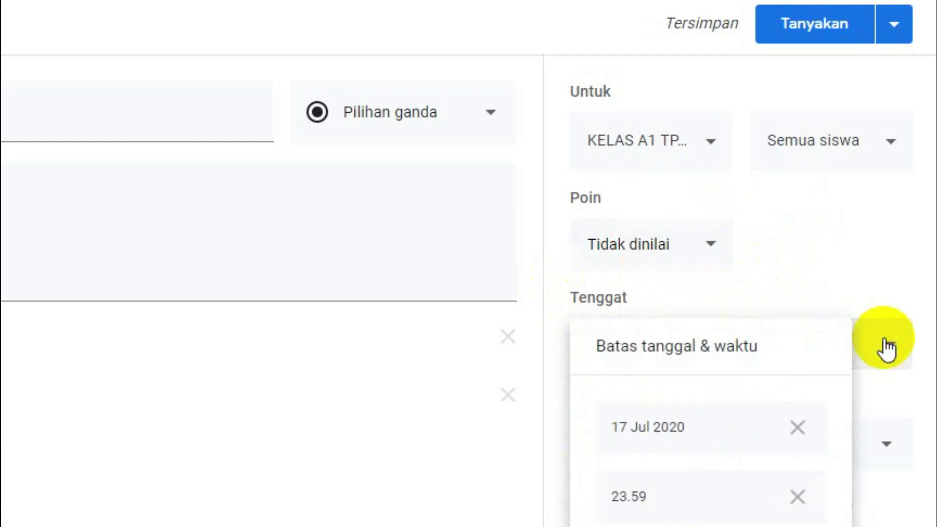
pyautogui.click(810, 434)
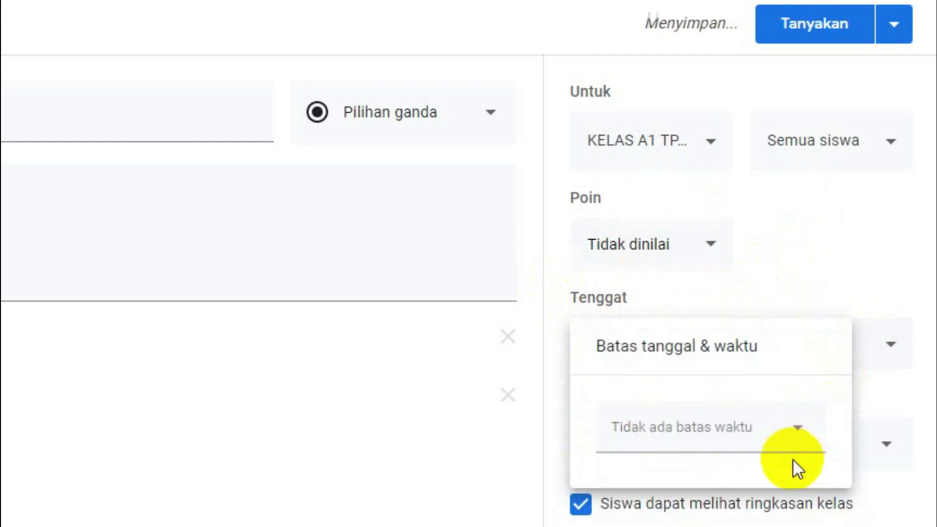
pyautogui.click(837, 274)
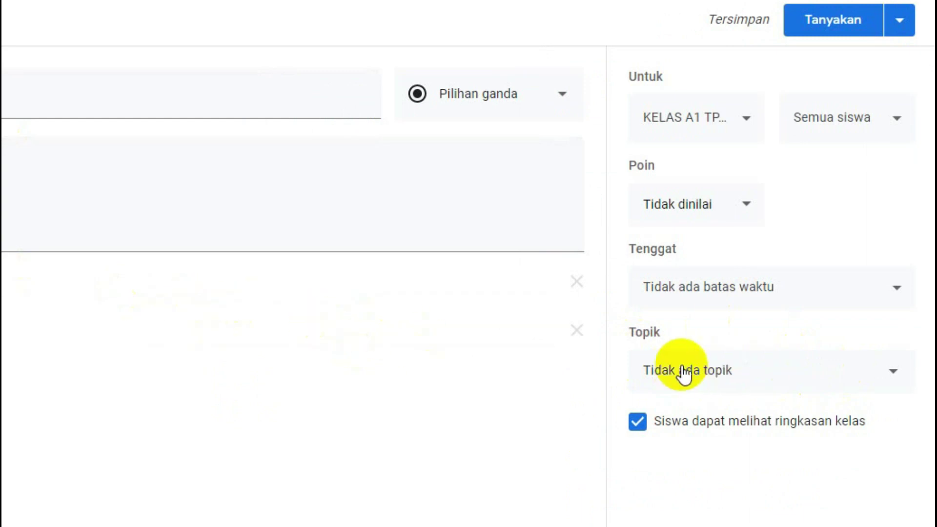
# - Assign the question to the existing PRESENSI topic
pyautogui.click(895, 374)
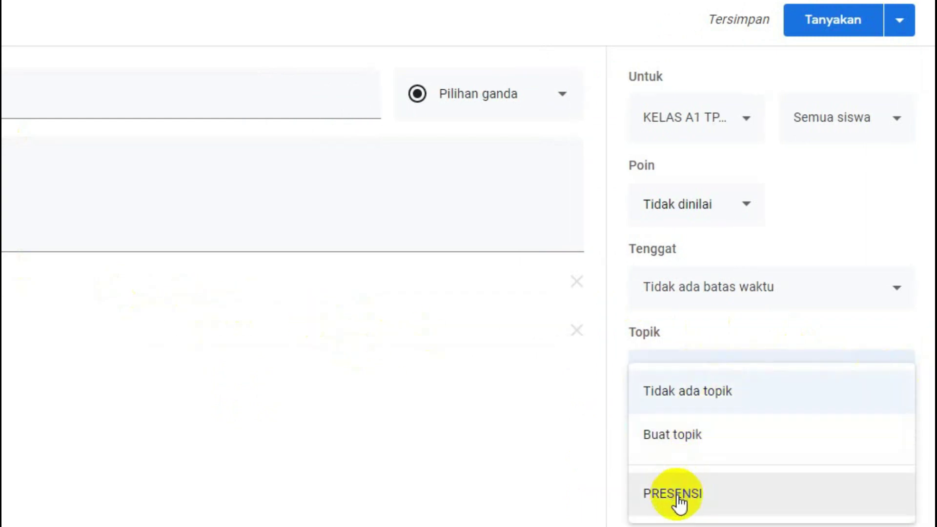
pyautogui.click(679, 494)
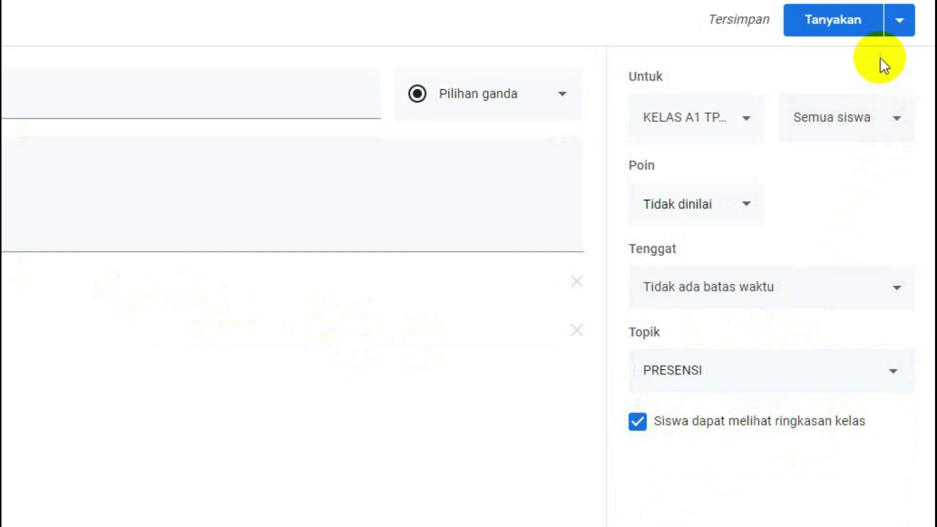
# - Try scheduling the question for 18 Jul 2020 at 08.00, leaving the scheduling dialog without applying it
pyautogui.click(900, 35)
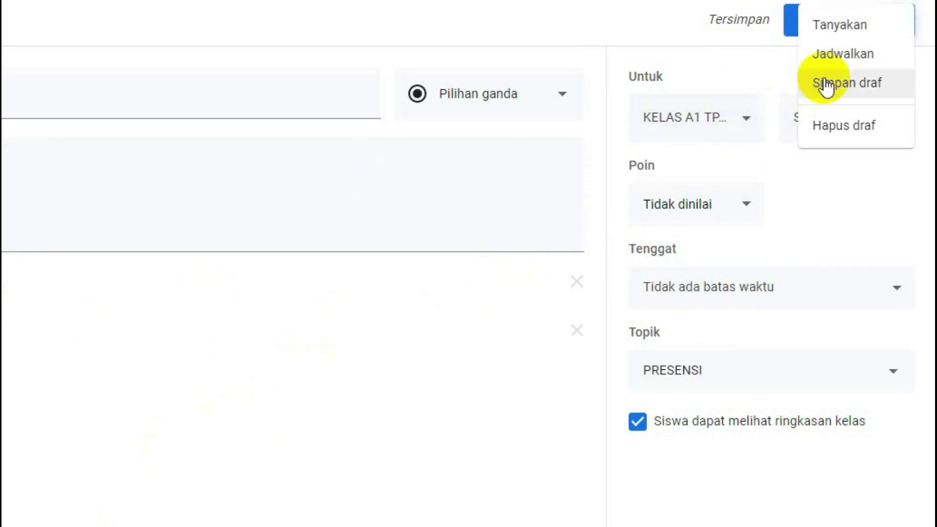
pyautogui.click(842, 55)
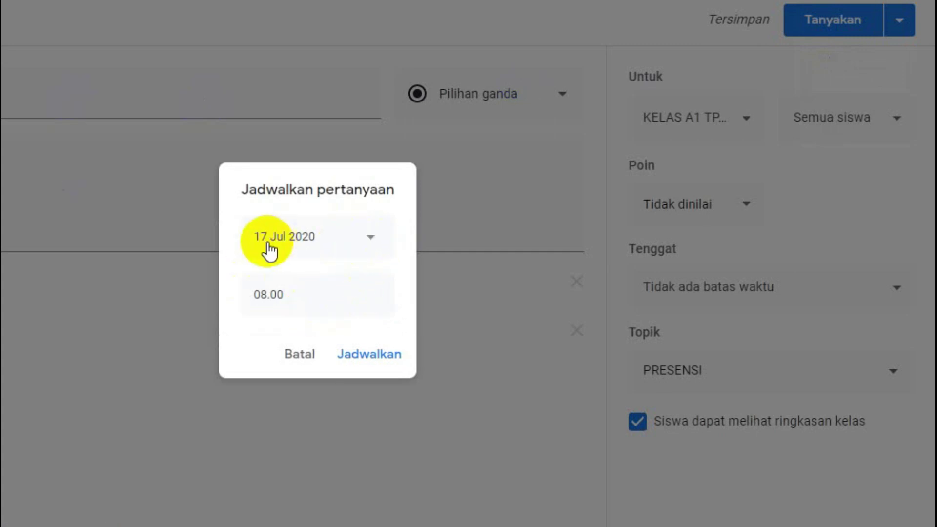
pyautogui.click(367, 240)
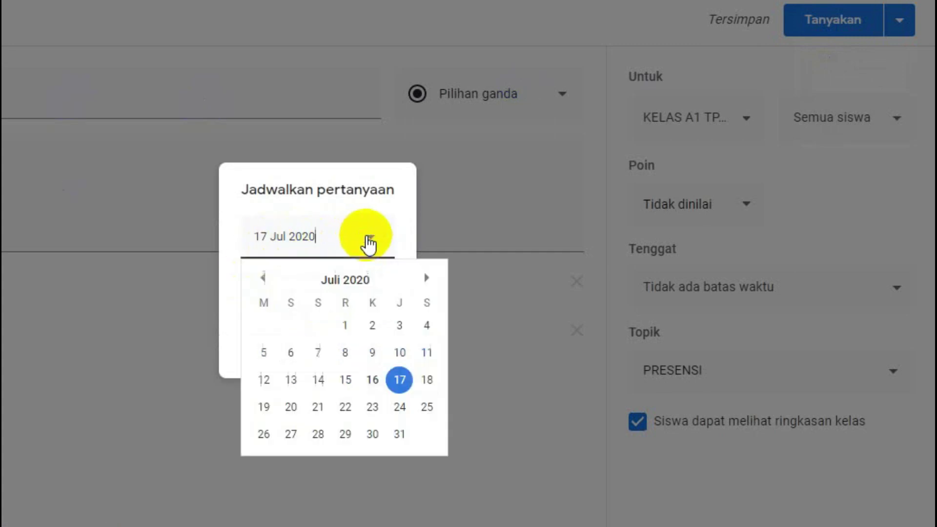
pyautogui.click(426, 379)
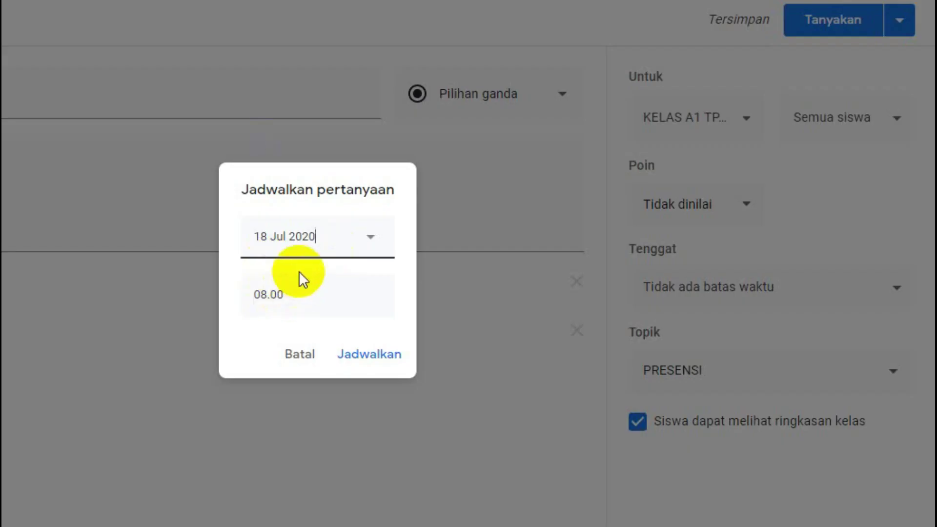
pyautogui.click(302, 356)
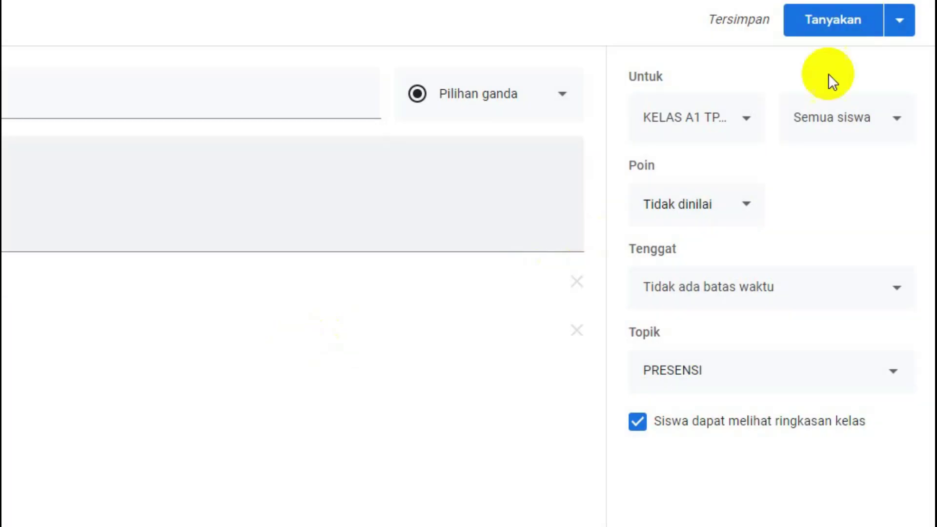
# - Review the publishing options and post the attendance question to the class immediately
pyautogui.click(899, 30)
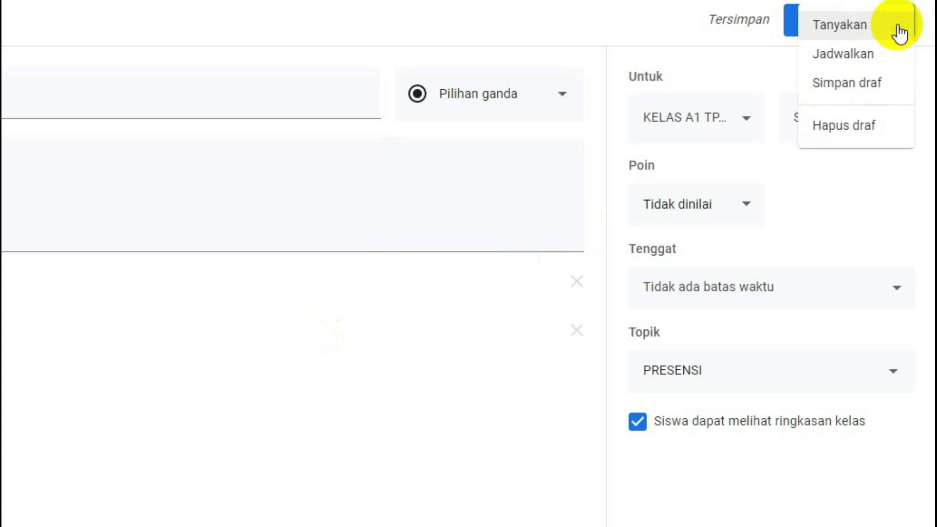
pyautogui.click(675, 24)
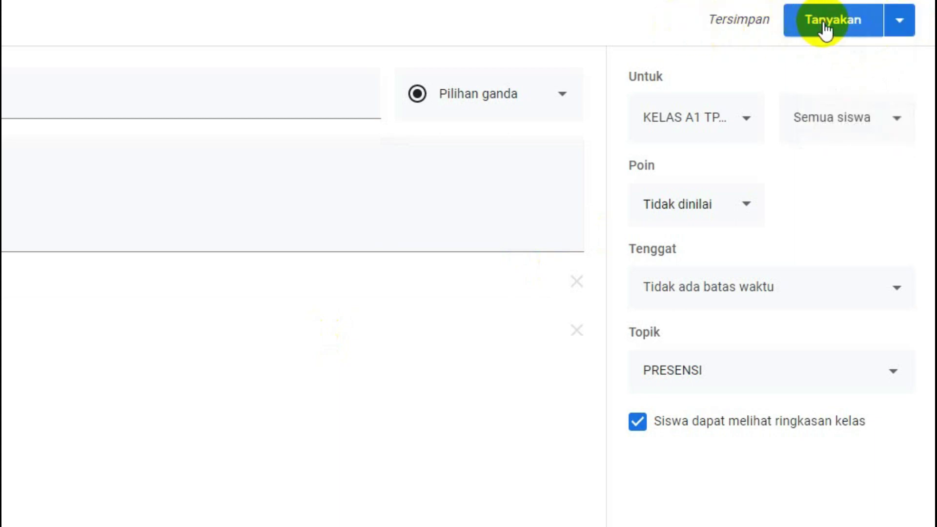
pyautogui.click(898, 24)
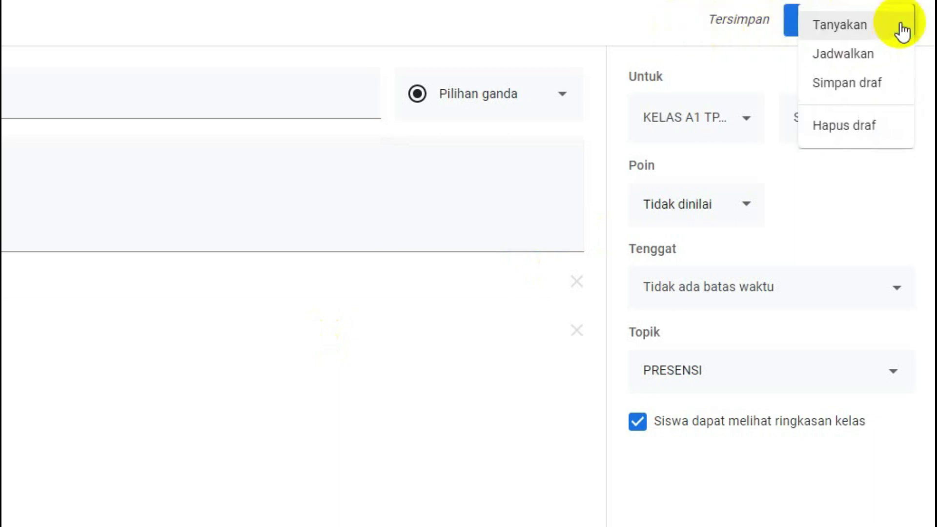
pyautogui.click(658, 16)
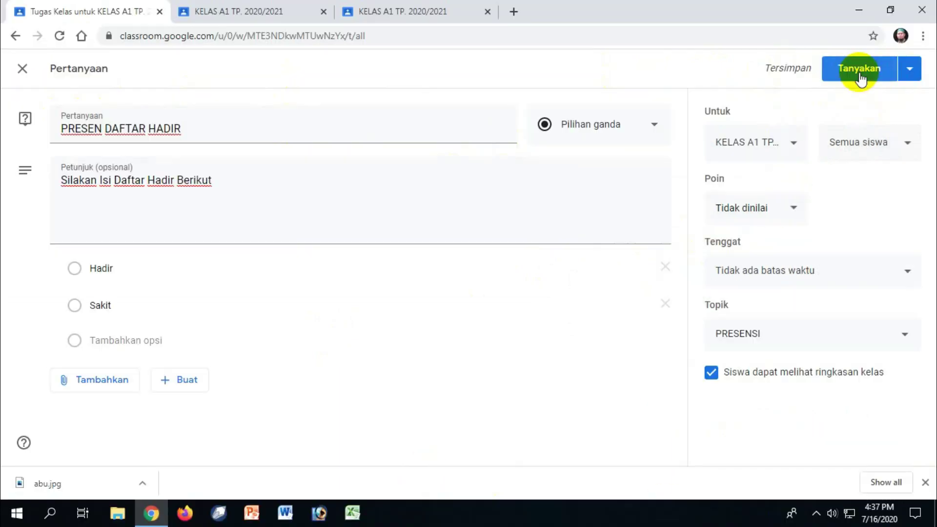
pyautogui.click(860, 72)
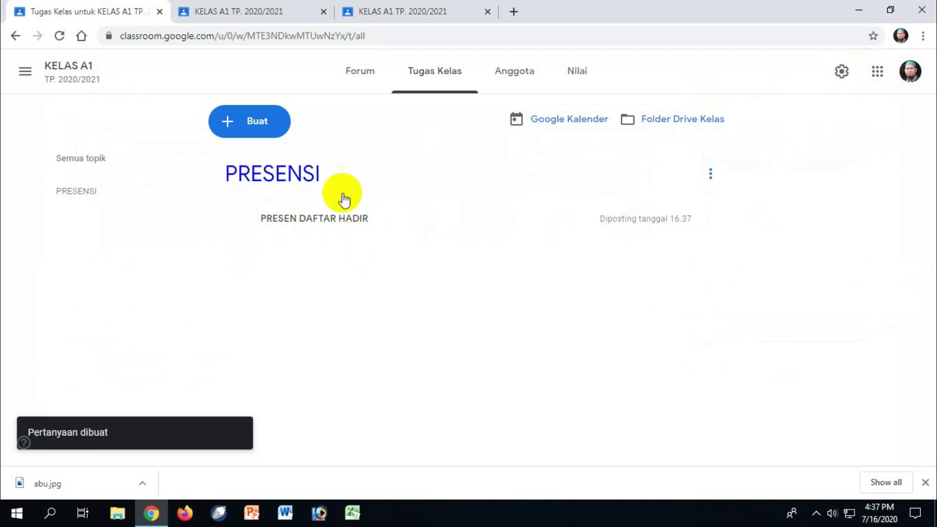
# - Reload the KELAS A1 stream in both student accounts to check for the new attendance question
pyautogui.click(267, 13)
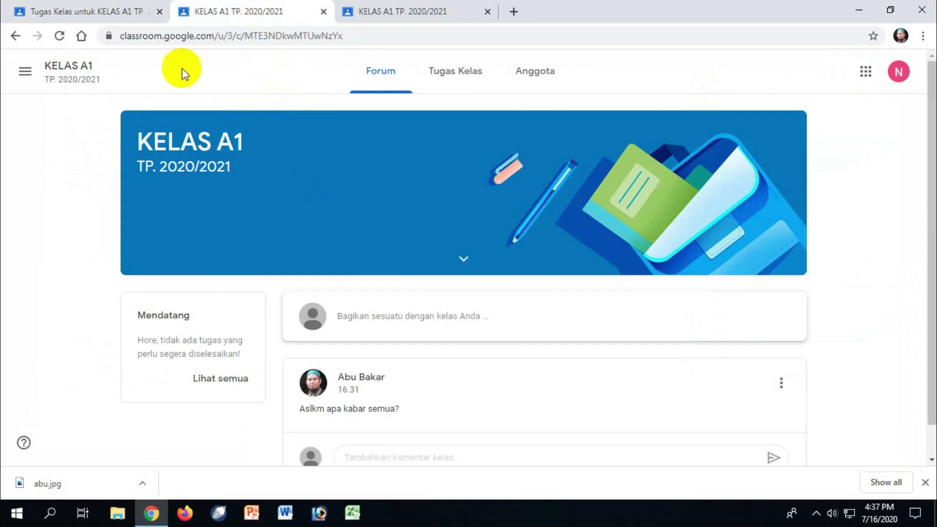
pyautogui.click(58, 41)
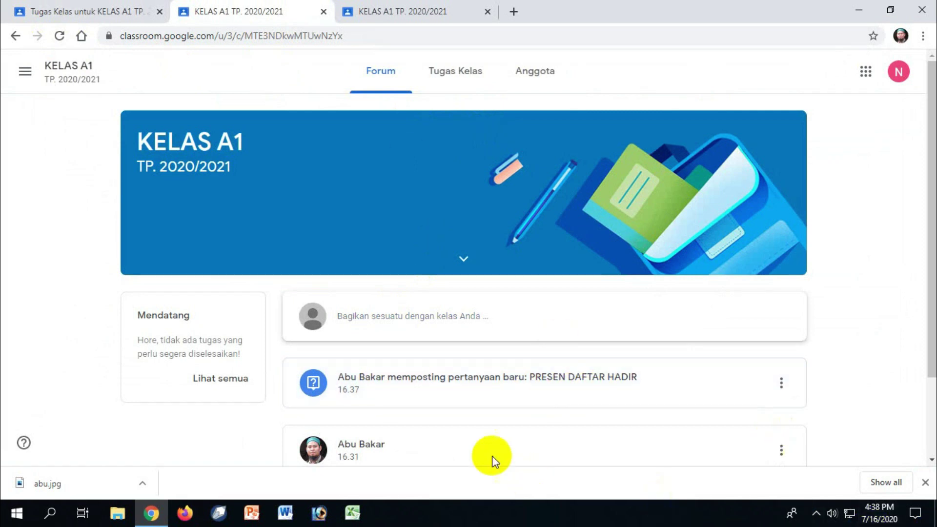
pyautogui.click(436, 12)
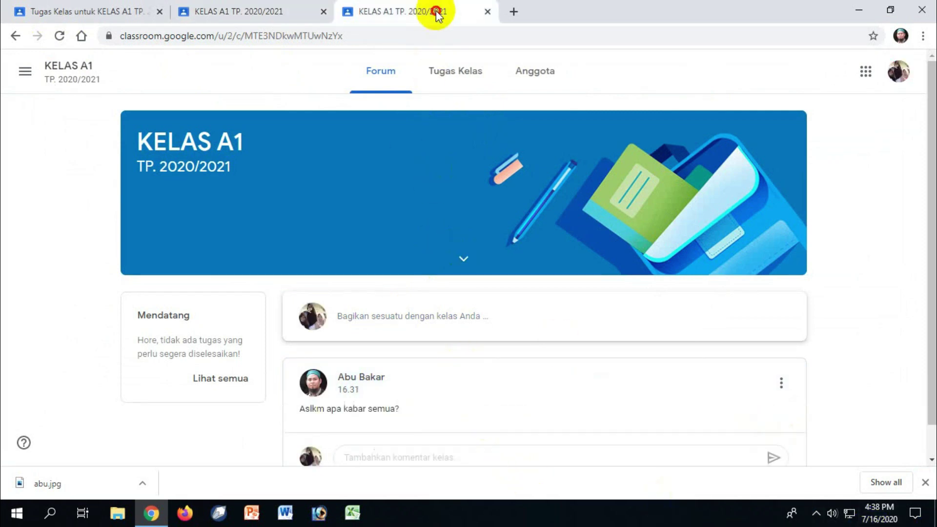
pyautogui.click(59, 36)
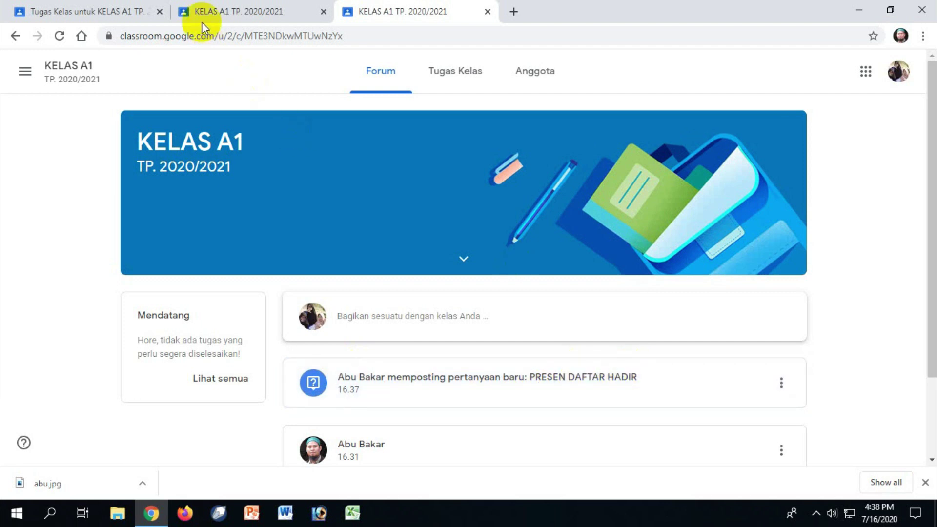
# - In the first student account, open the PRESEN DAFTAR HADIR question, choose Hadir and write the class comment "siap mengikuti kelas"
pyautogui.click(227, 13)
pyautogui.moveTo(923, 195); pyautogui.dragTo(924, 278)
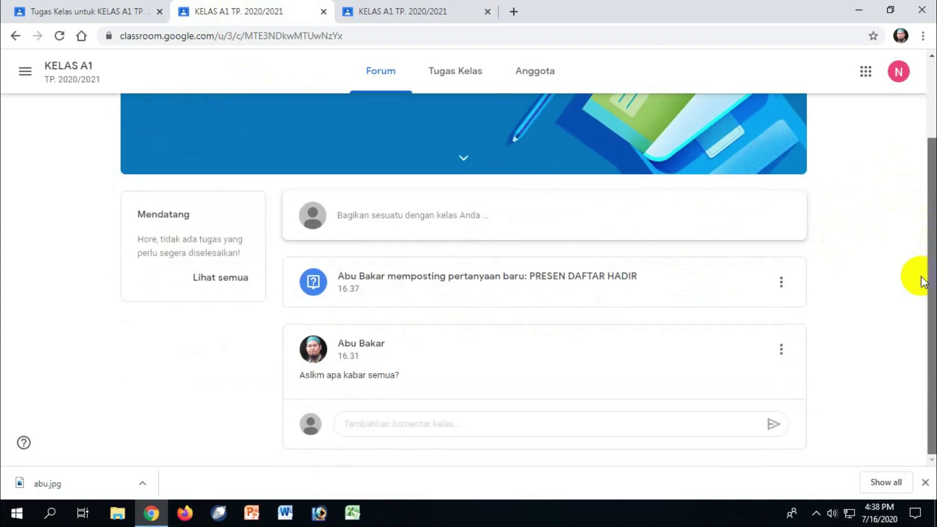
pyautogui.click(607, 280)
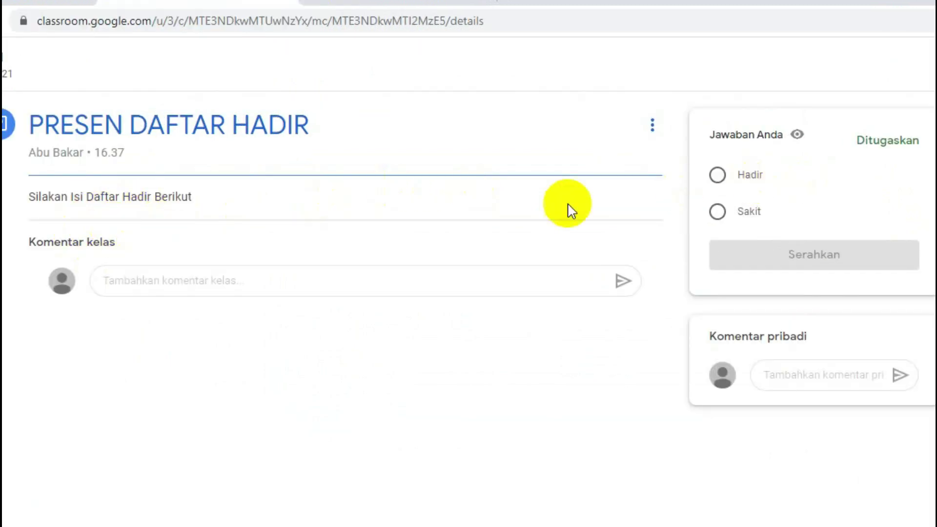
pyautogui.click(721, 177)
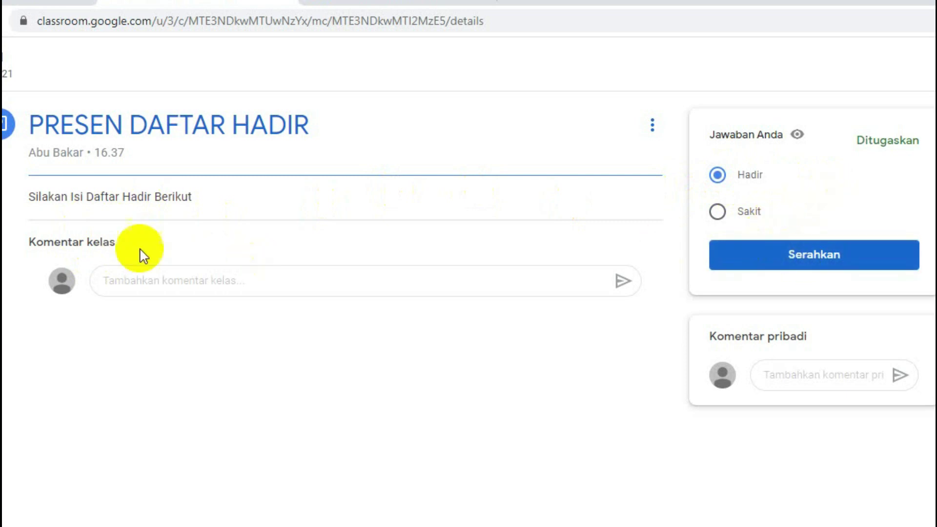
pyautogui.click(166, 283)
pyautogui.write('siap mengikuti kelas')
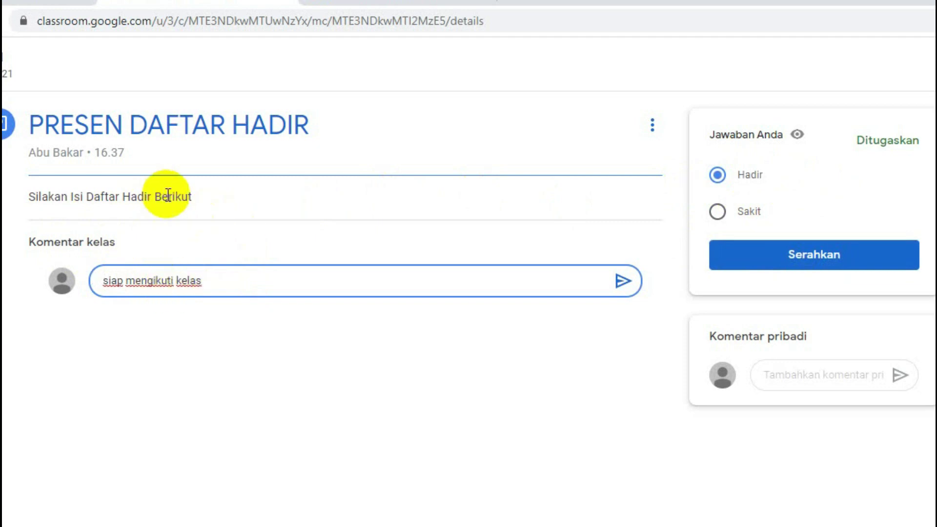
# - Submit the first student's attendance answer and return to the KELAS A1 stream
pyautogui.click(788, 261)
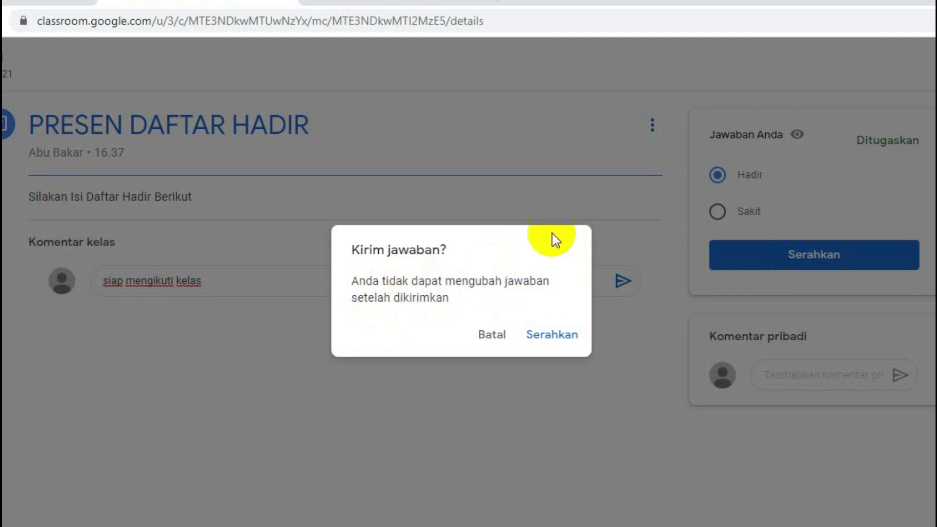
pyautogui.click(550, 336)
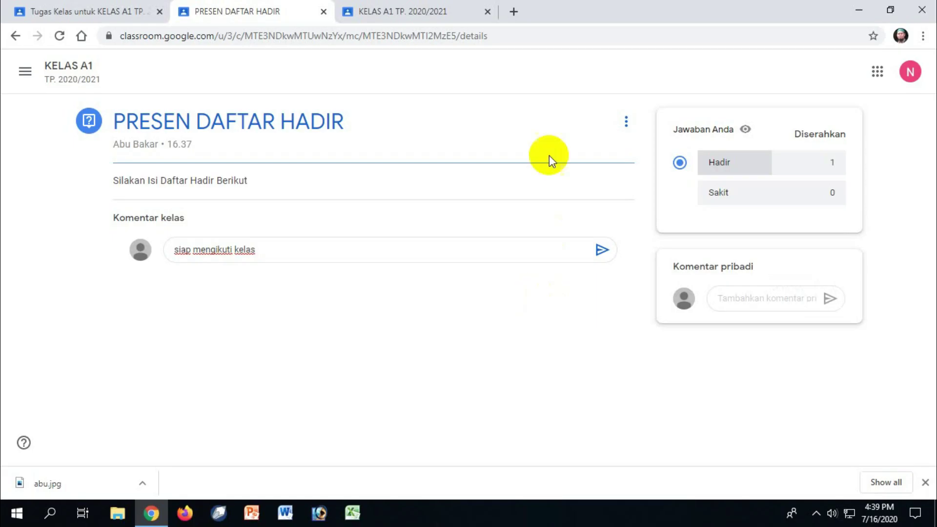
pyautogui.click(23, 73)
pyautogui.click(59, 225)
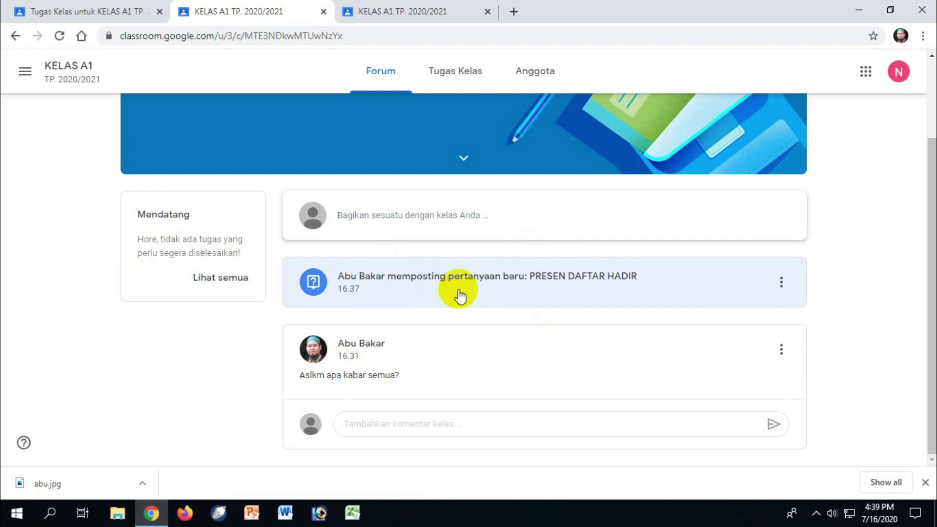
# - In the second student account, answer the PRESEN DAFTAR HADIR question with Sakit, write "Sakit Perut" as the class comment, and submit the answer
pyautogui.click(110, 13)
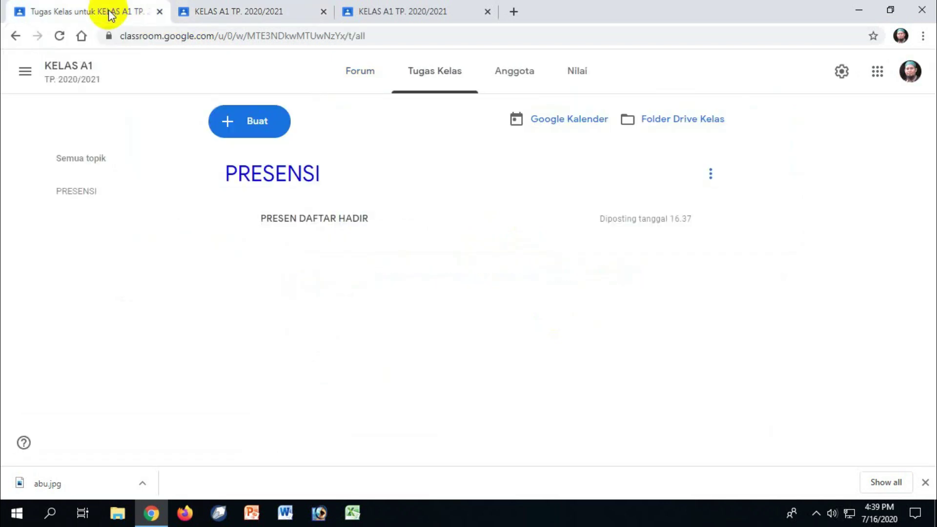
pyautogui.click(384, 12)
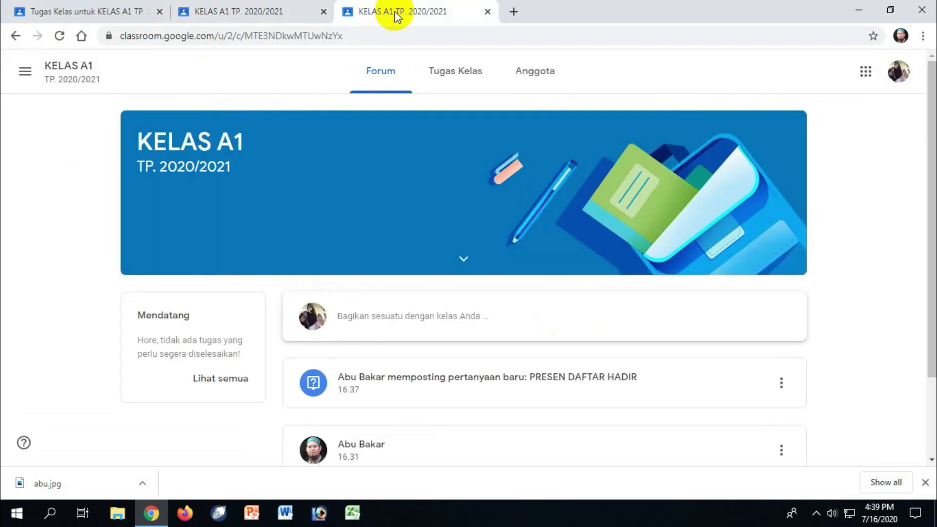
pyautogui.click(532, 377)
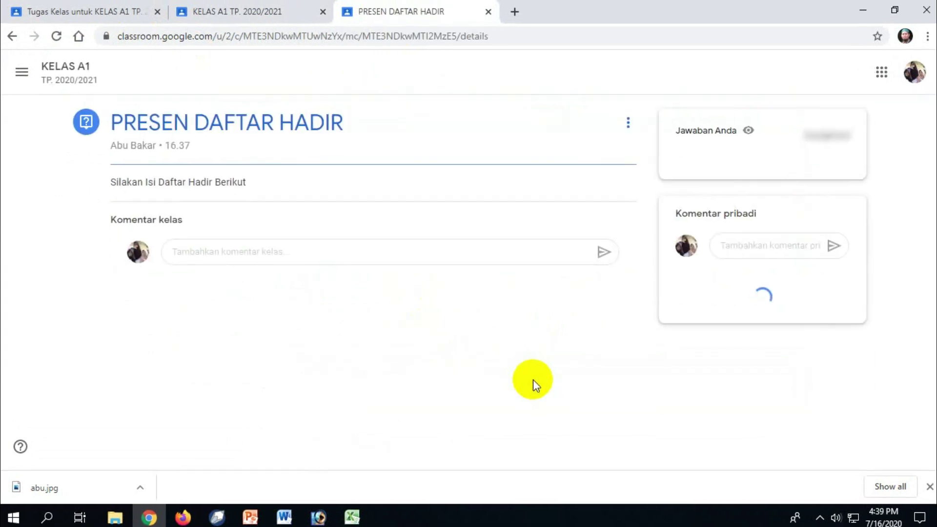
pyautogui.click(682, 196)
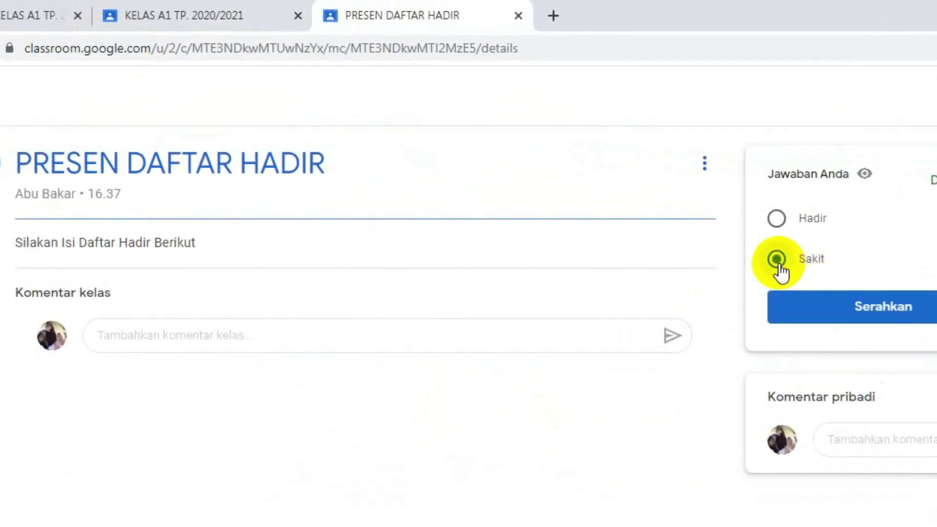
pyautogui.click(419, 332)
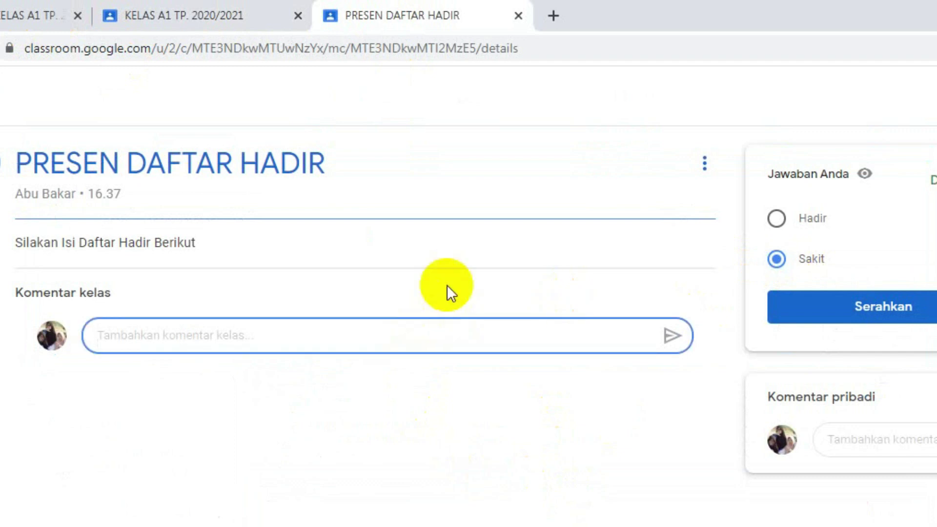
pyautogui.write('Sakit Perut')
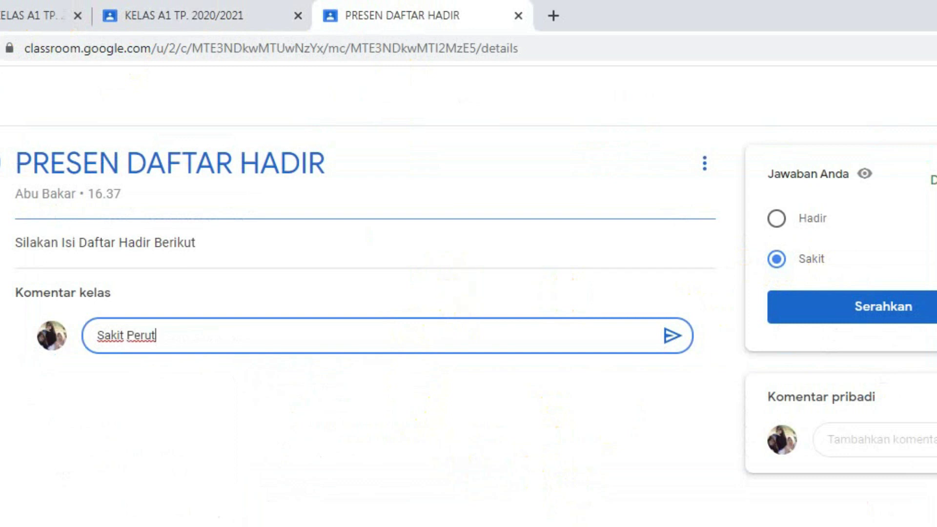
pyautogui.click(885, 329)
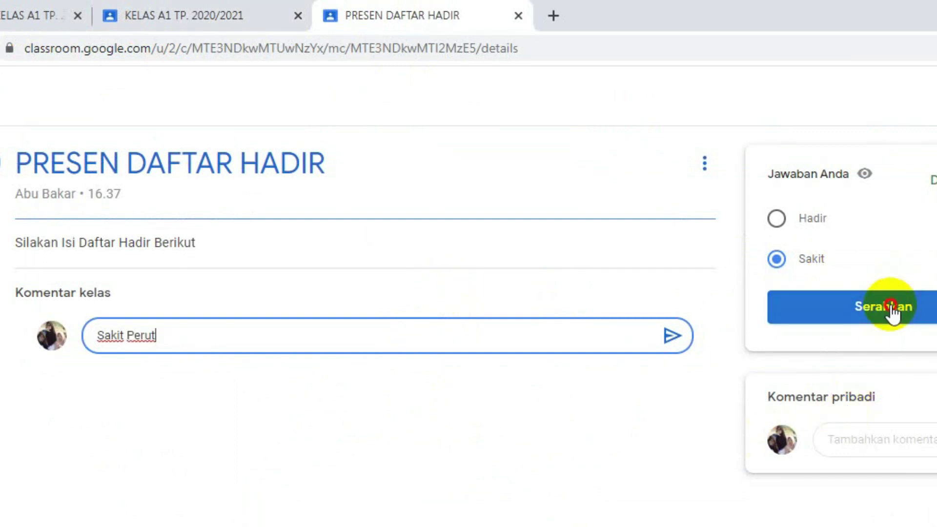
pyautogui.click(592, 397)
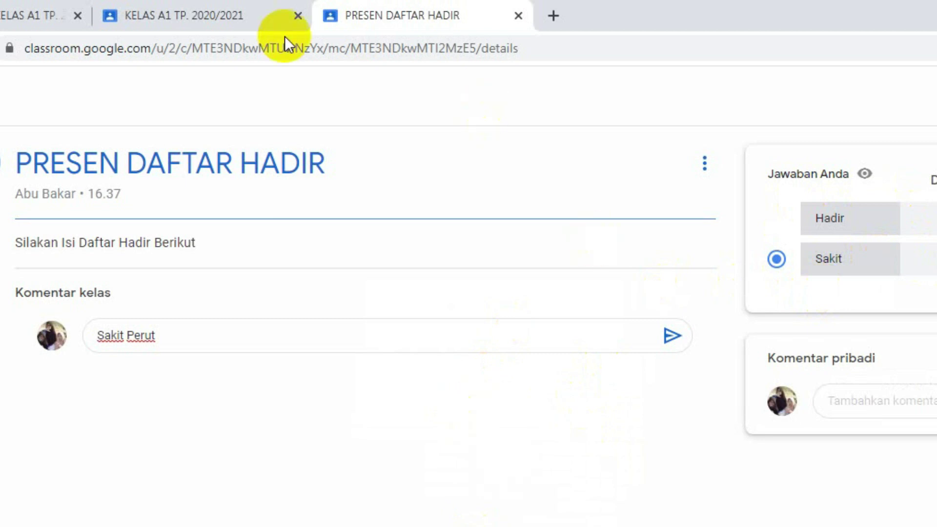
# - In the teacher account, refresh the KELAS A1 classwork, go to the stream and open the attendance question's student answers for review
pyautogui.click(77, 11)
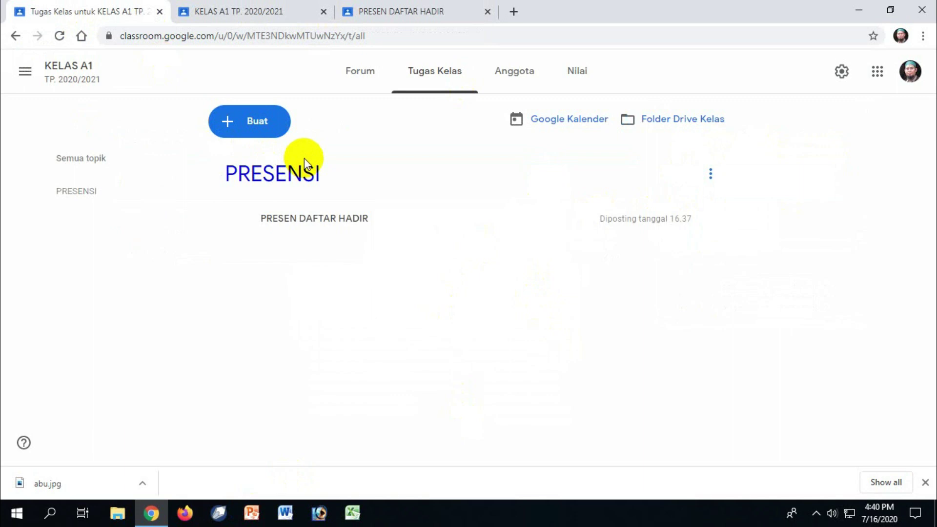
pyautogui.click(61, 36)
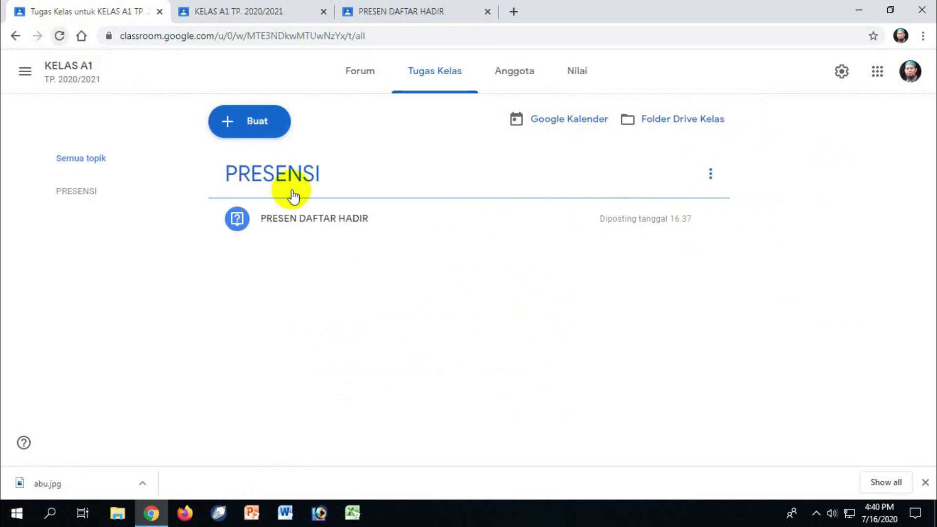
pyautogui.click(361, 73)
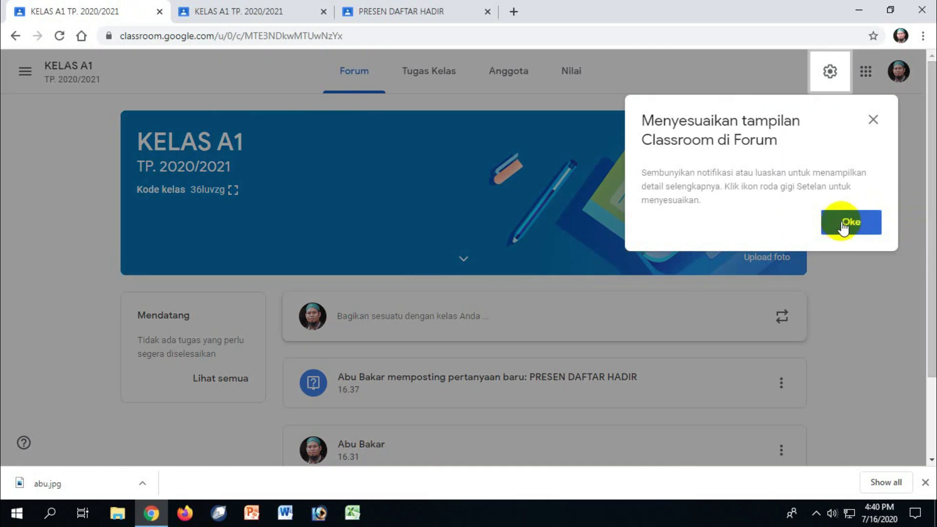
pyautogui.click(843, 224)
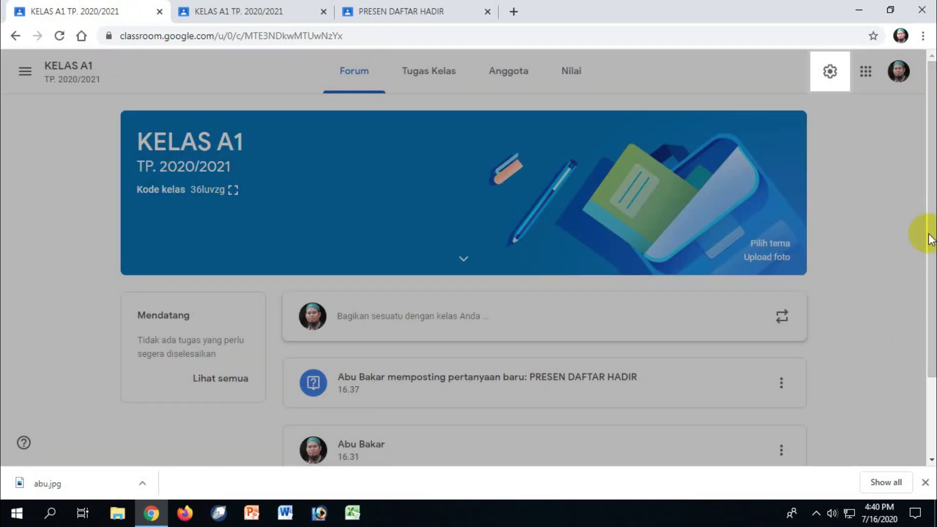
pyautogui.moveTo(930, 267); pyautogui.dragTo(930, 341)
pyautogui.click(605, 284)
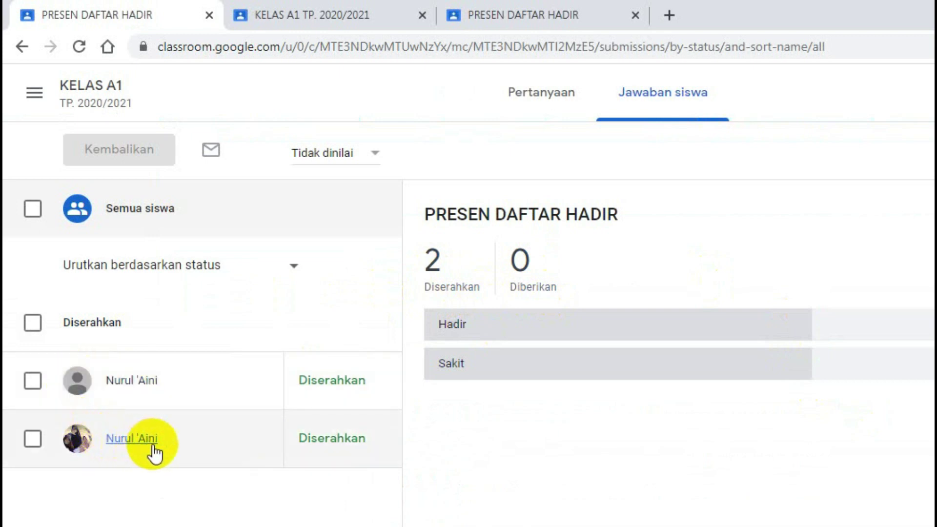
pyautogui.click(453, 332)
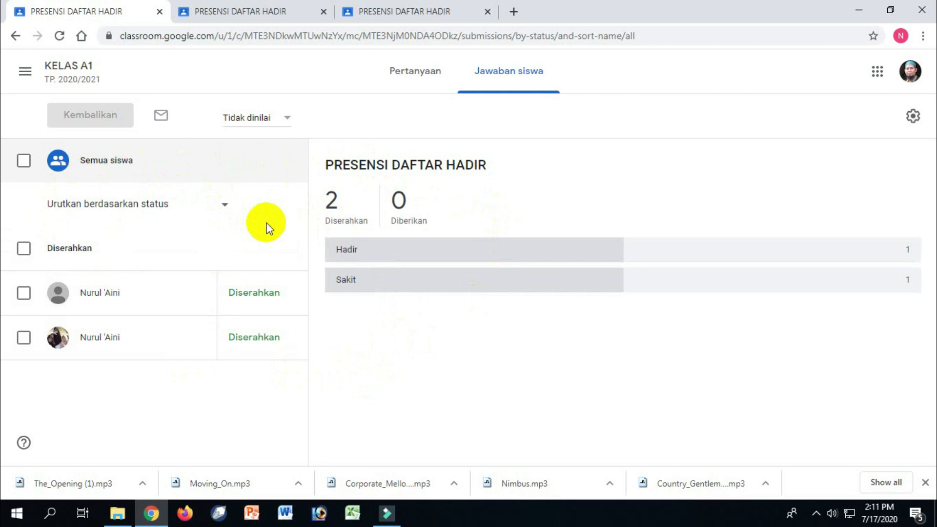
# - Return the attendance submissions to all students with the private comment "Daftar Hadir sudah diterima"
pyautogui.click(24, 164)
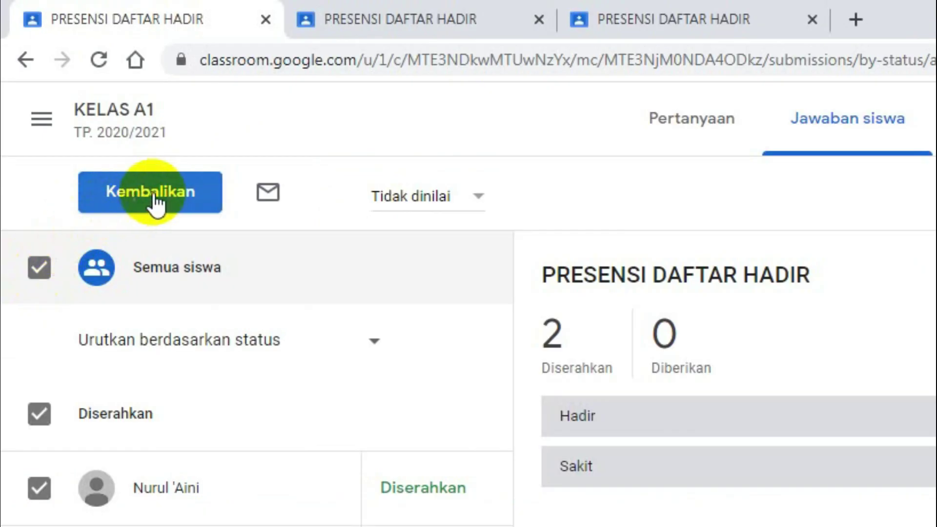
pyautogui.click(156, 200)
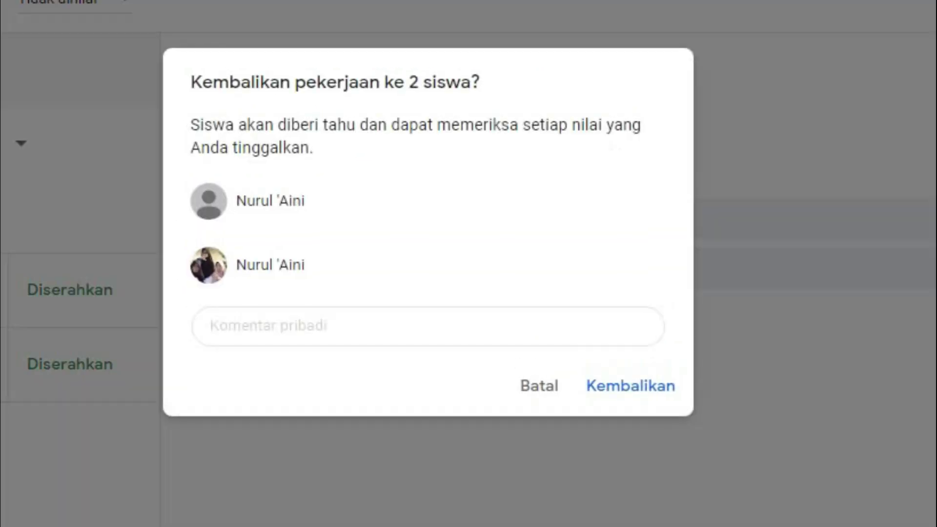
pyautogui.click(277, 327)
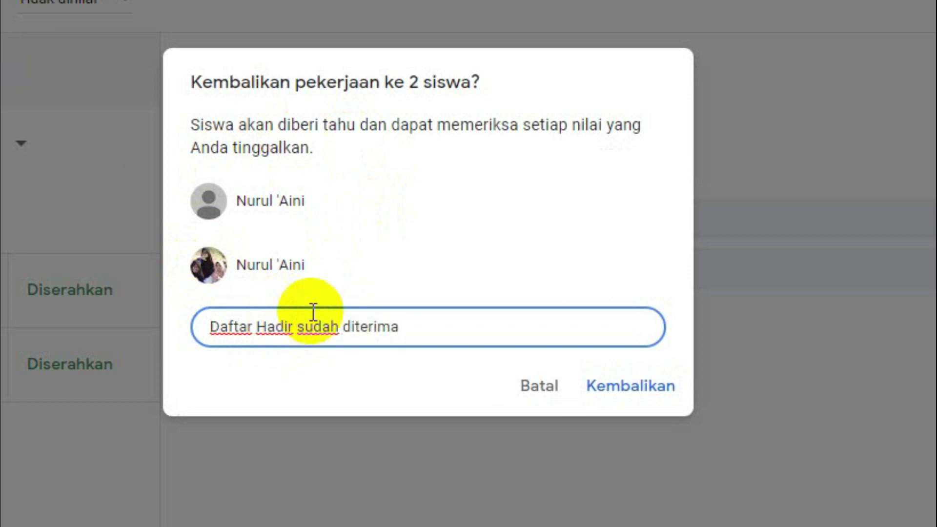
pyautogui.click(610, 395)
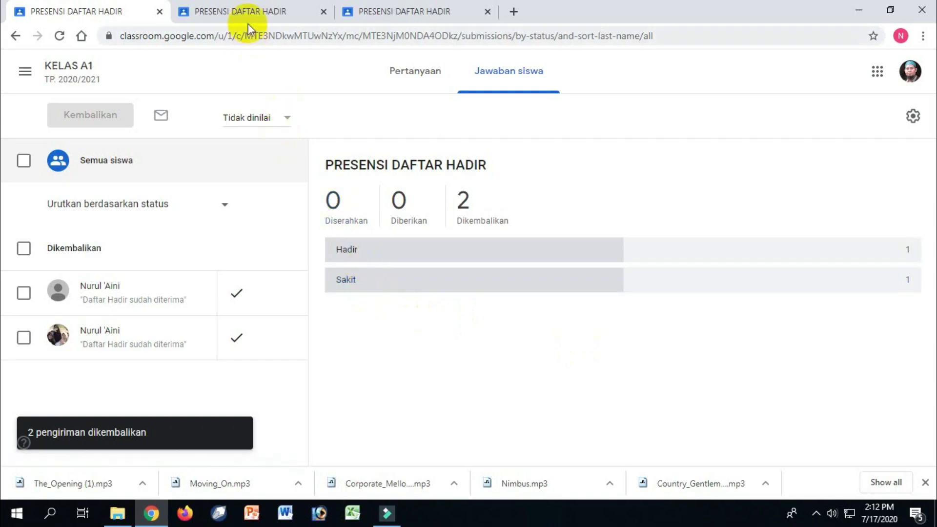
# - Reload the PRESENSI DAFTAR HADIR question in the student accounts to check the return status and the teacher's private comment
pyautogui.click(249, 15)
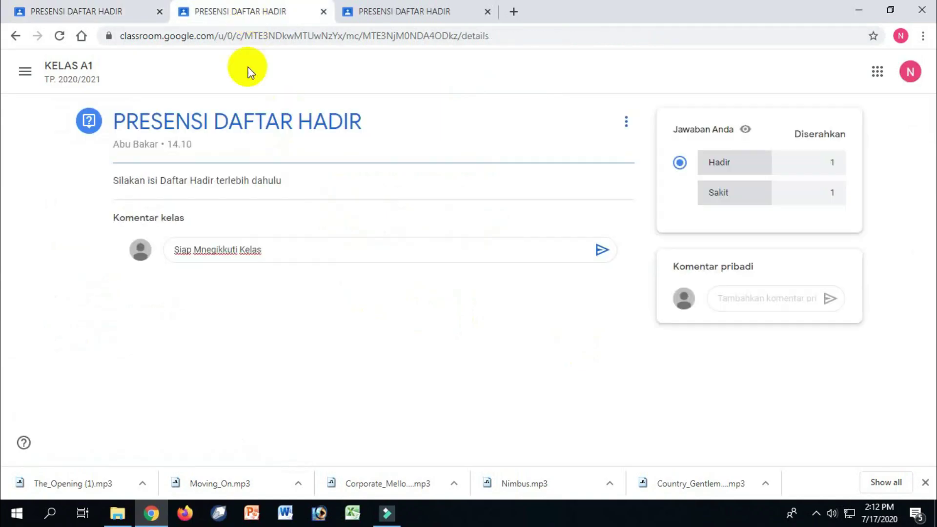
pyautogui.click(60, 35)
pyautogui.click(525, 112)
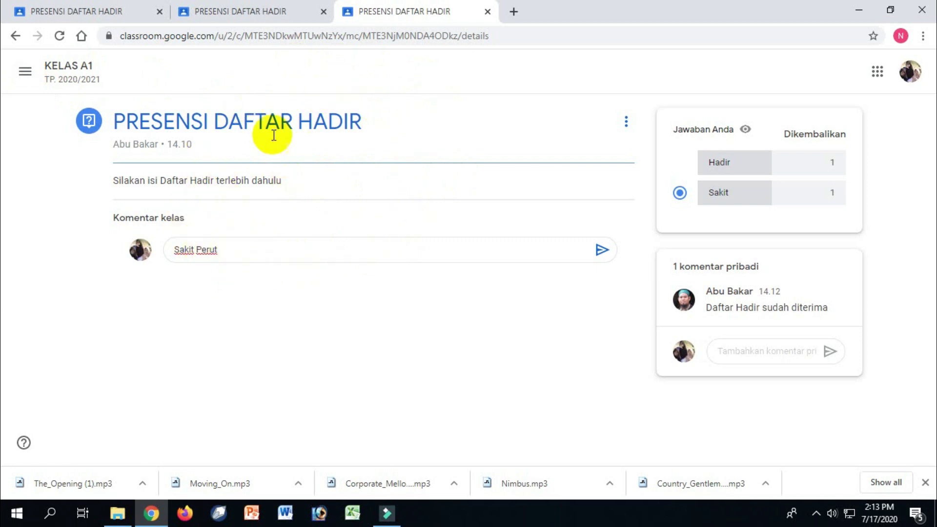
# - From the first student's account, open the Gmail inbox to check the Classroom notification e-mails
pyautogui.click(238, 15)
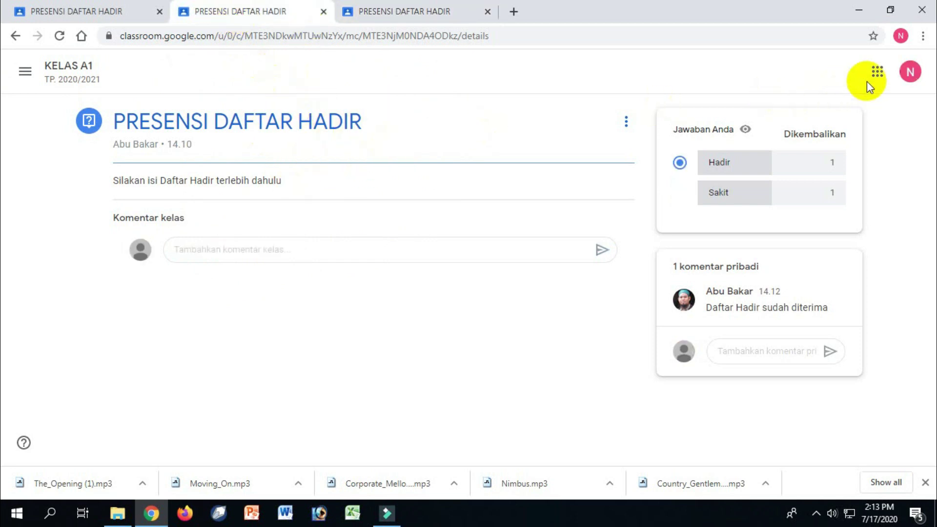
pyautogui.click(877, 74)
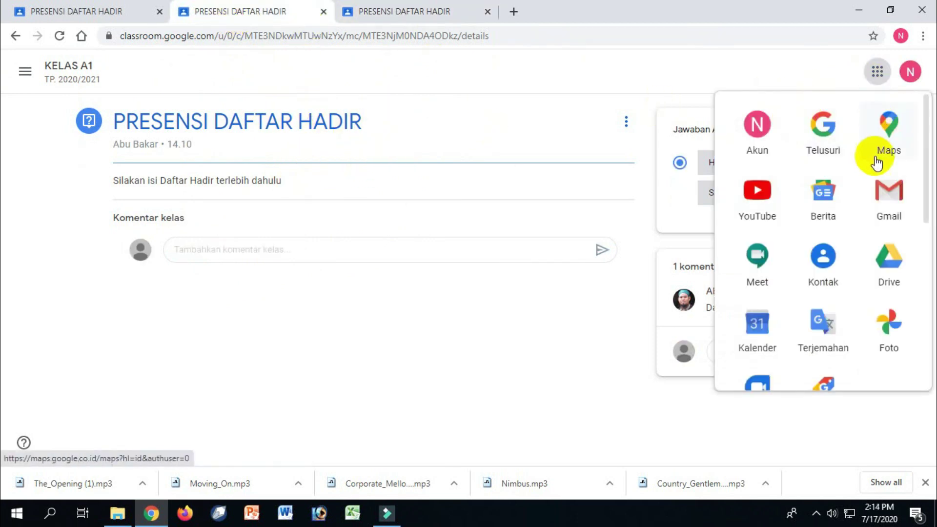
pyautogui.click(889, 200)
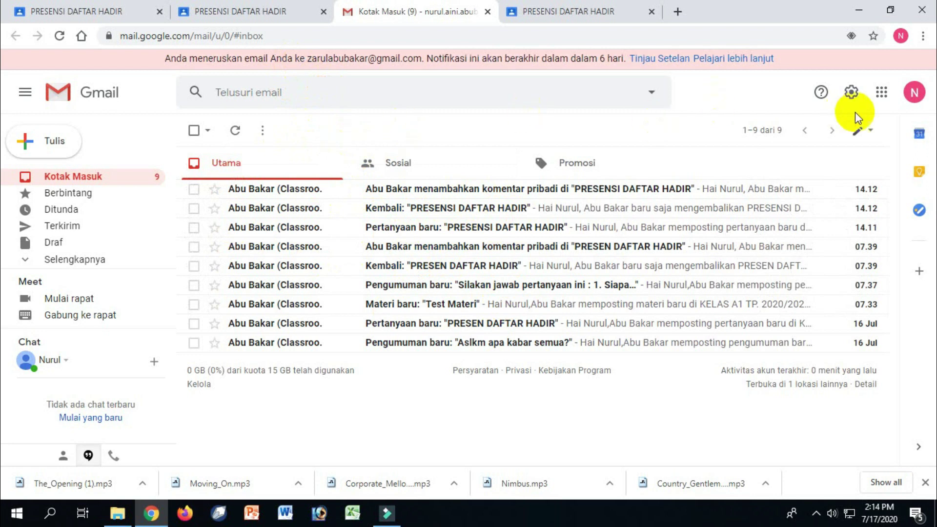
# - Look through the list of Google apps available from the student's Gmail inbox
pyautogui.click(880, 98)
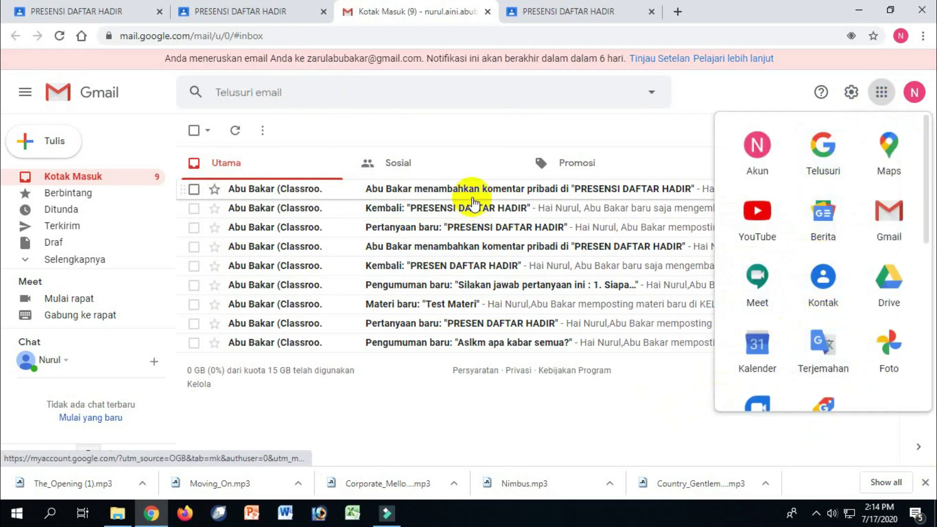
pyautogui.click(429, 134)
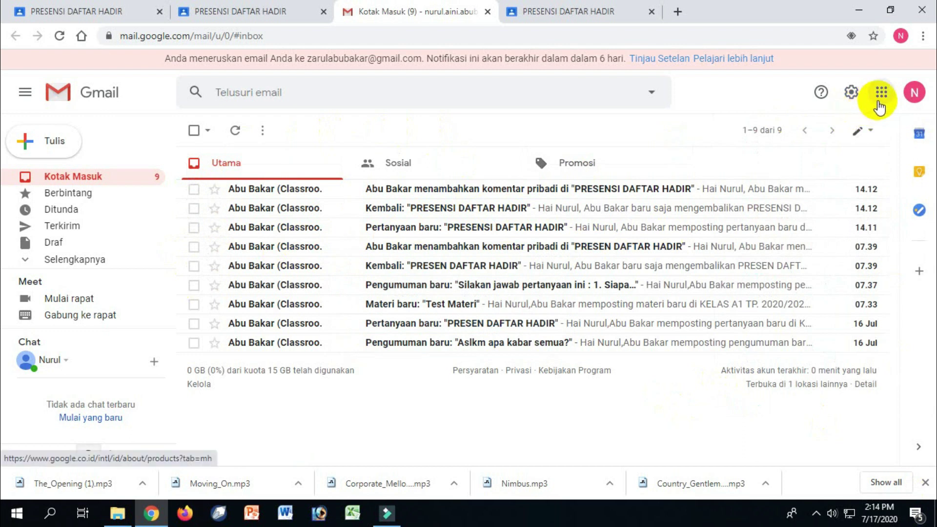
pyautogui.click(882, 92)
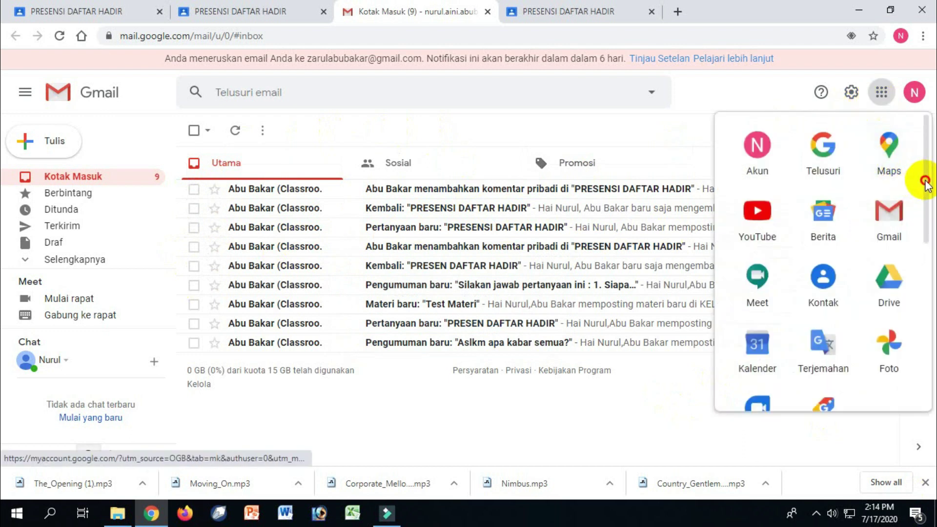
pyautogui.scroll(-3, 922, 210)
pyautogui.scroll(2, 921, 220)
pyautogui.scroll(1, 918, 183)
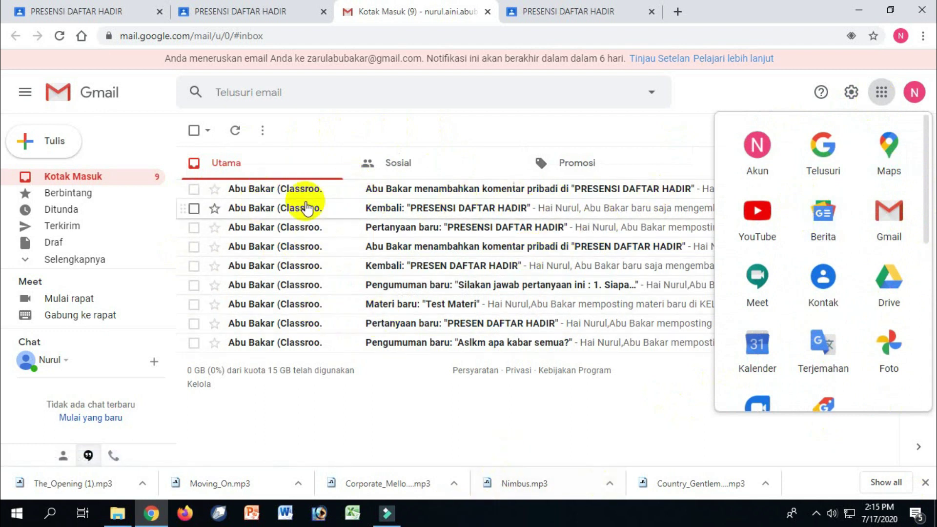
# - Back in the teacher account, open the KELAS A1 classwork and show only the PRESENSI topic
pyautogui.click(121, 14)
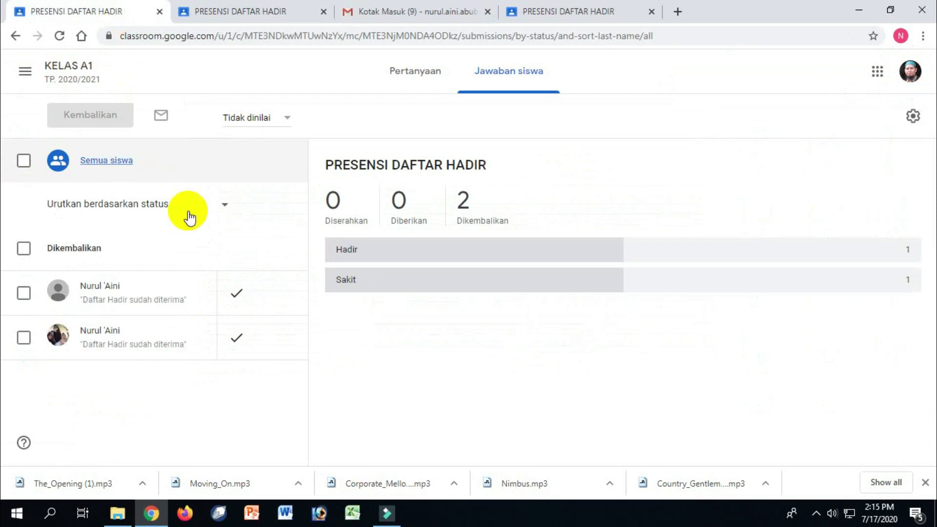
pyautogui.moveTo(296, 296)
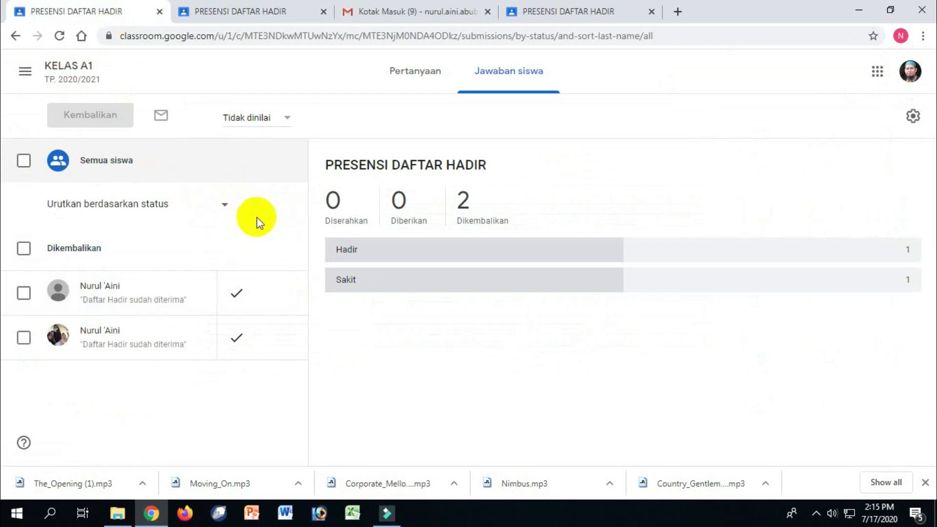
pyautogui.click(25, 72)
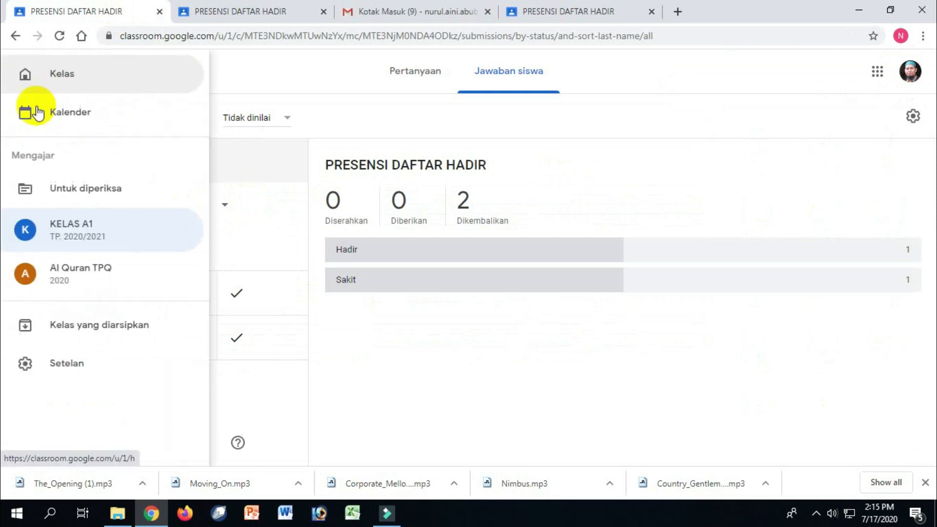
pyautogui.click(66, 236)
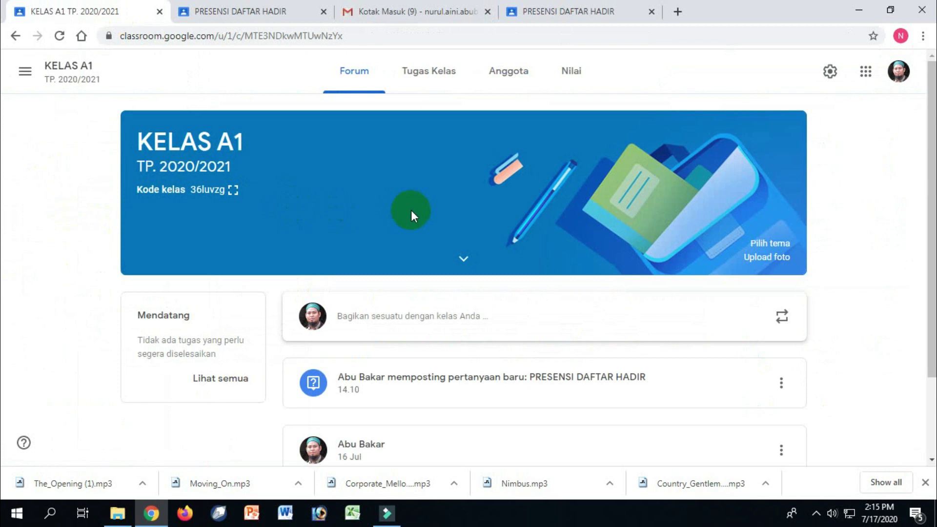
pyautogui.click(408, 73)
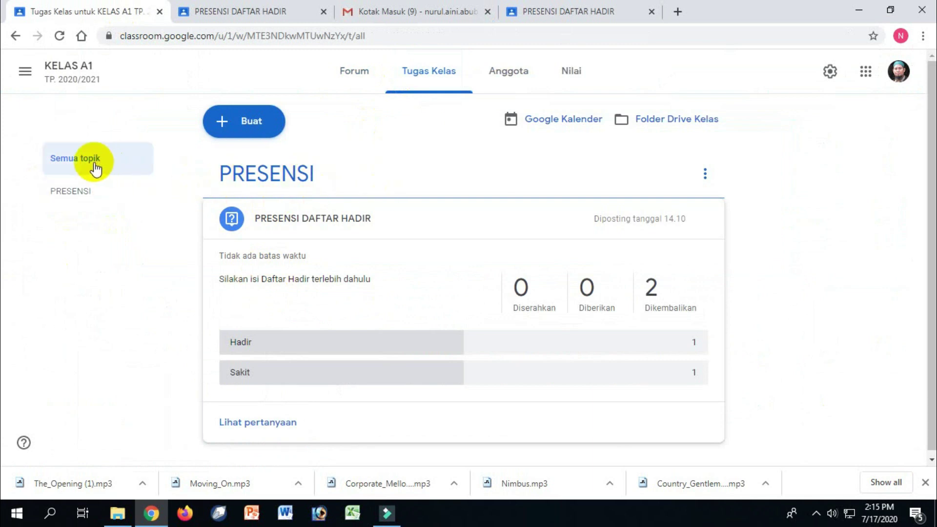
pyautogui.click(68, 194)
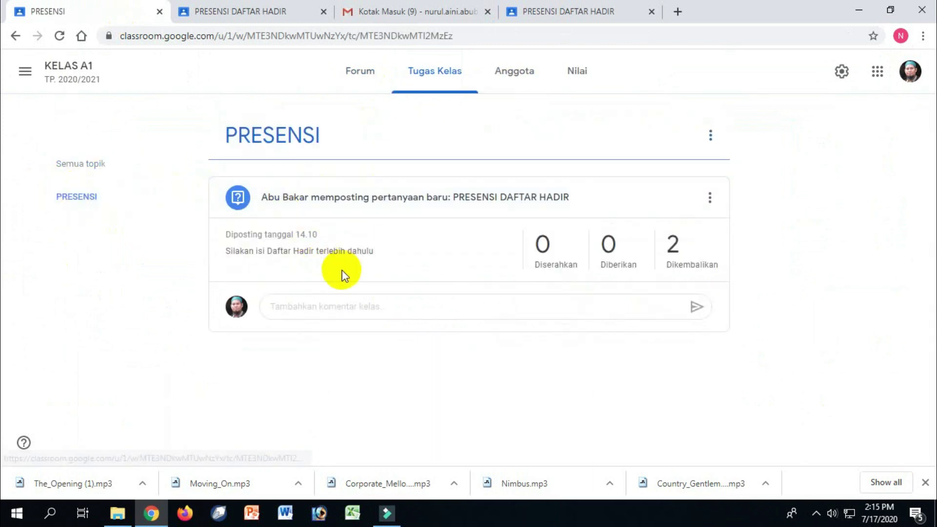